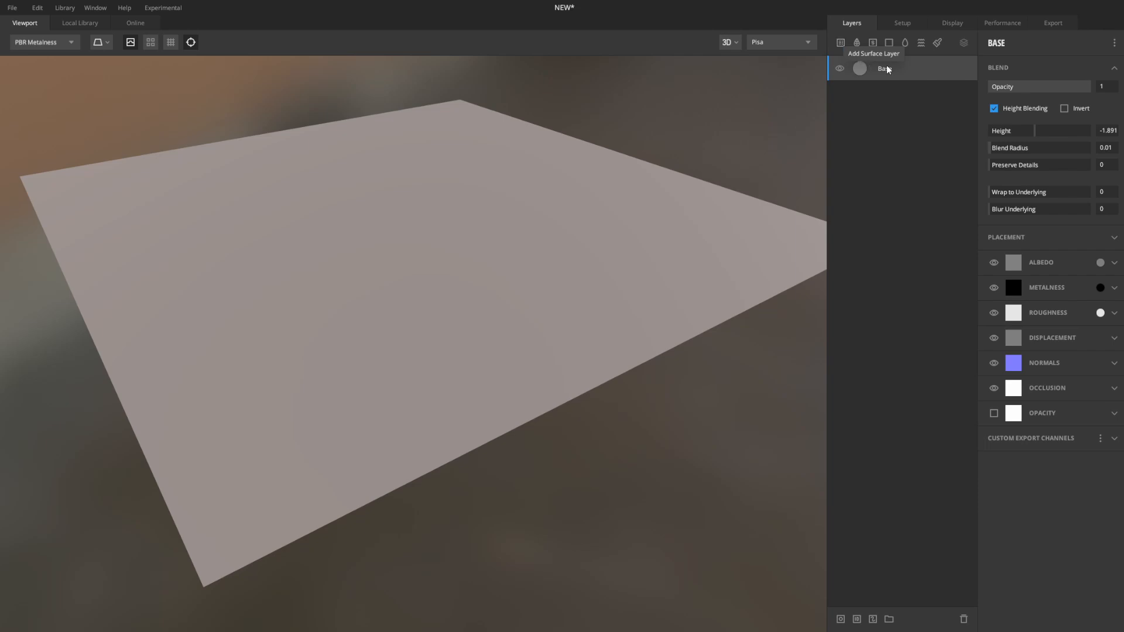
Add a solid layer above the Base layer and give it a mask driven by Perlin noise
click(892, 43)
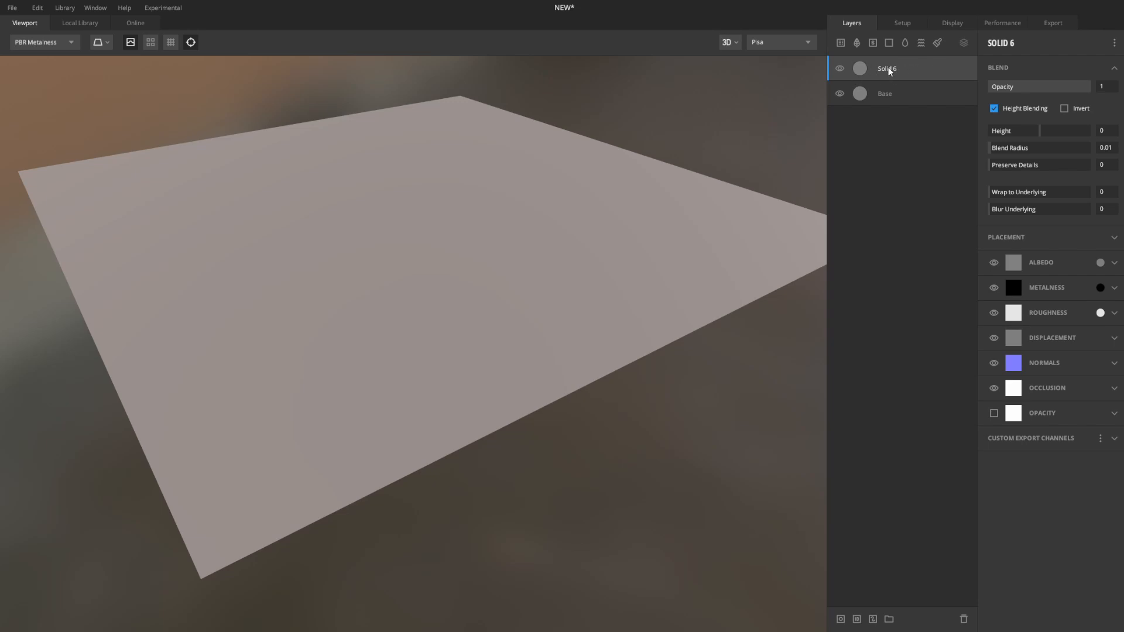
right_click(889, 71)
click(937, 188)
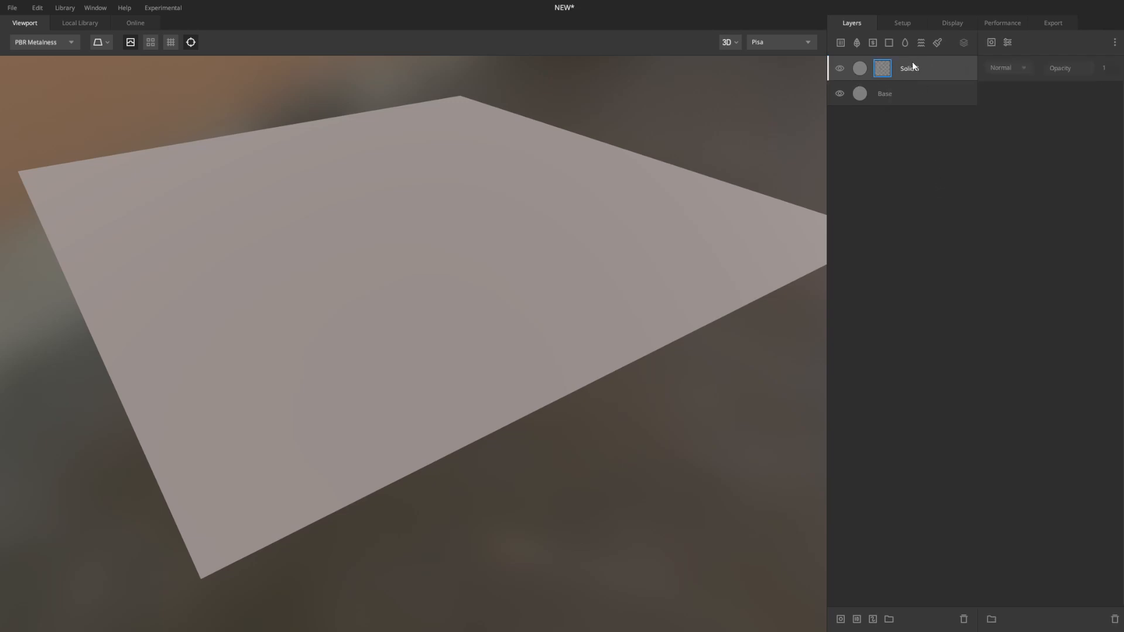
click(992, 43)
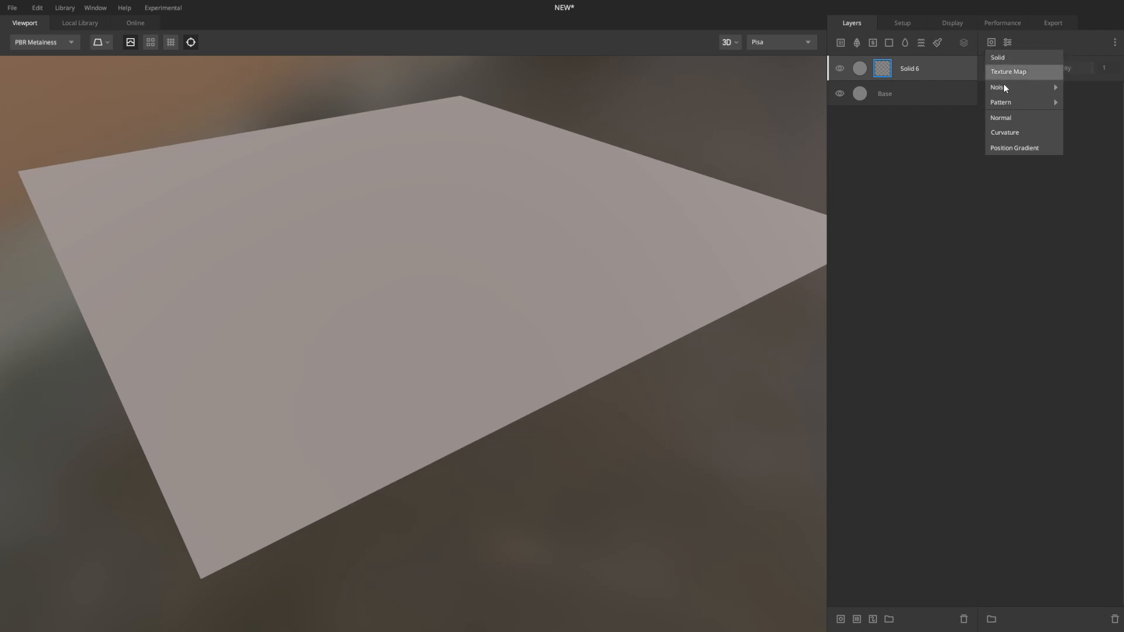
mouse_move(1007, 90)
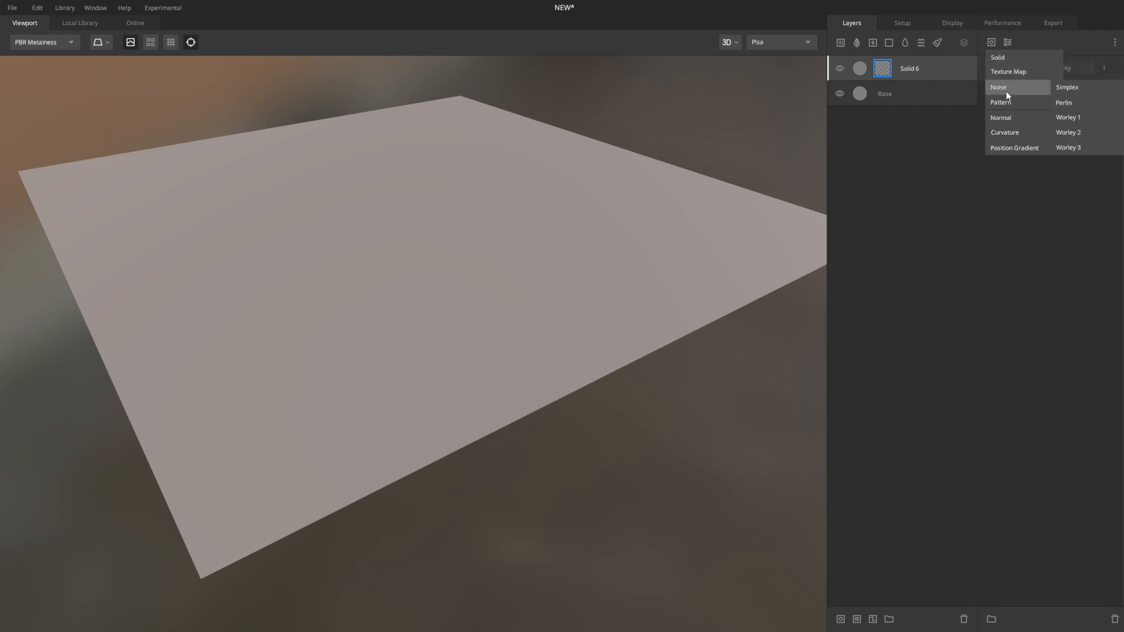
click(1072, 104)
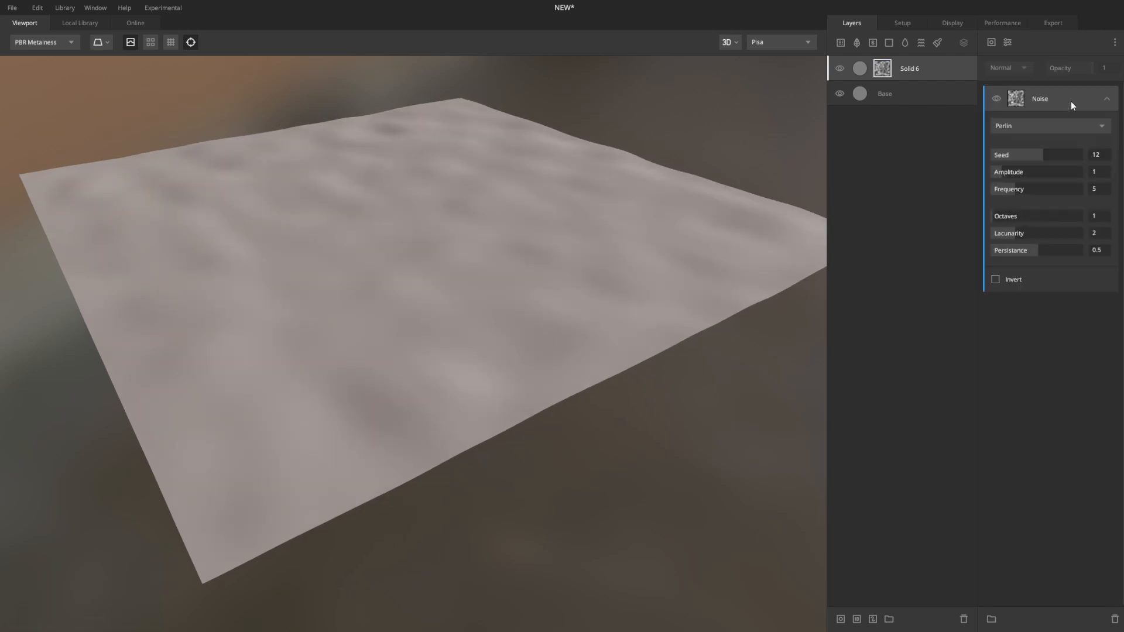
Show the solid layer's mask in the viewport and view the plane from a steeper angle
key(m)
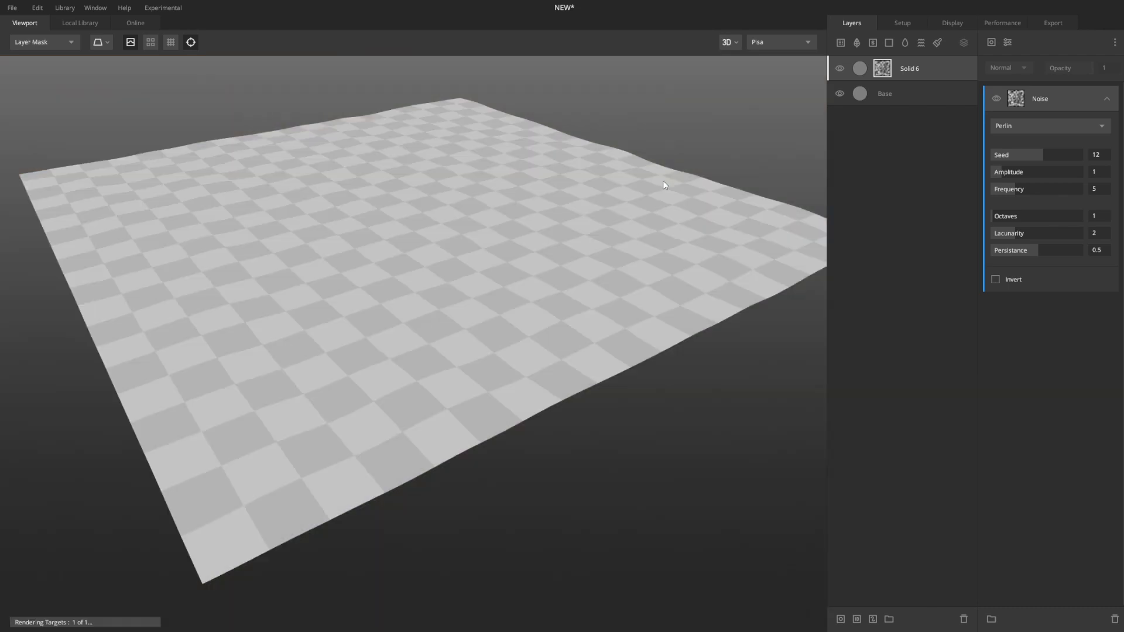
alt+drag(622, 199, 365, 225)
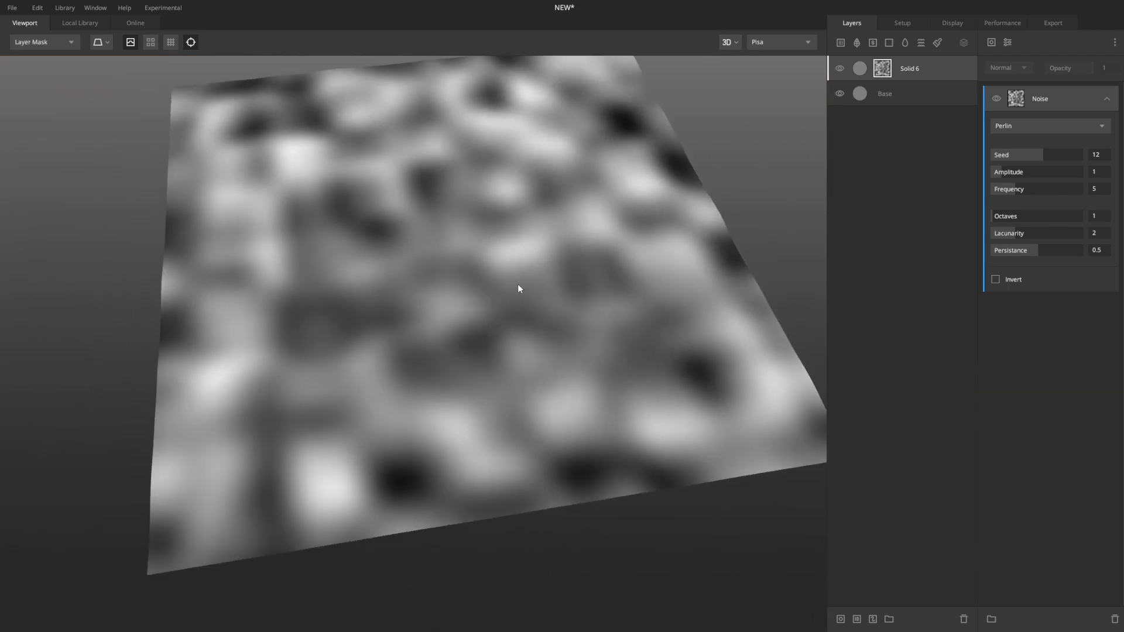
alt+drag(520, 287, 499, 246)
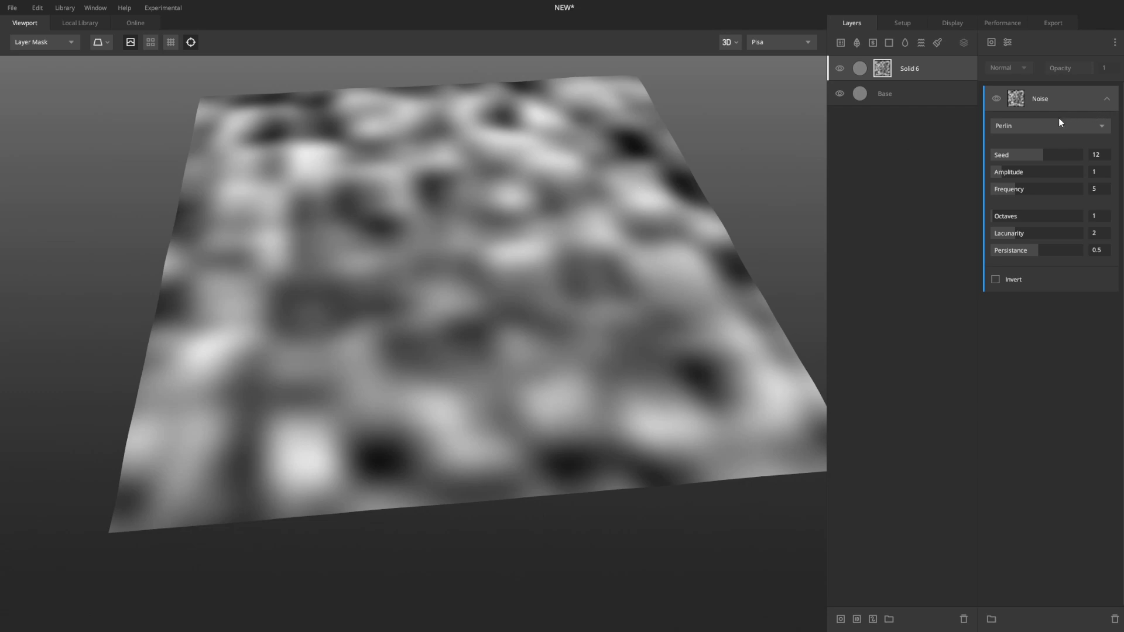
Try the Simplex and Worley 2 noise types on the mask, and return the noise to Perlin
click(1031, 122)
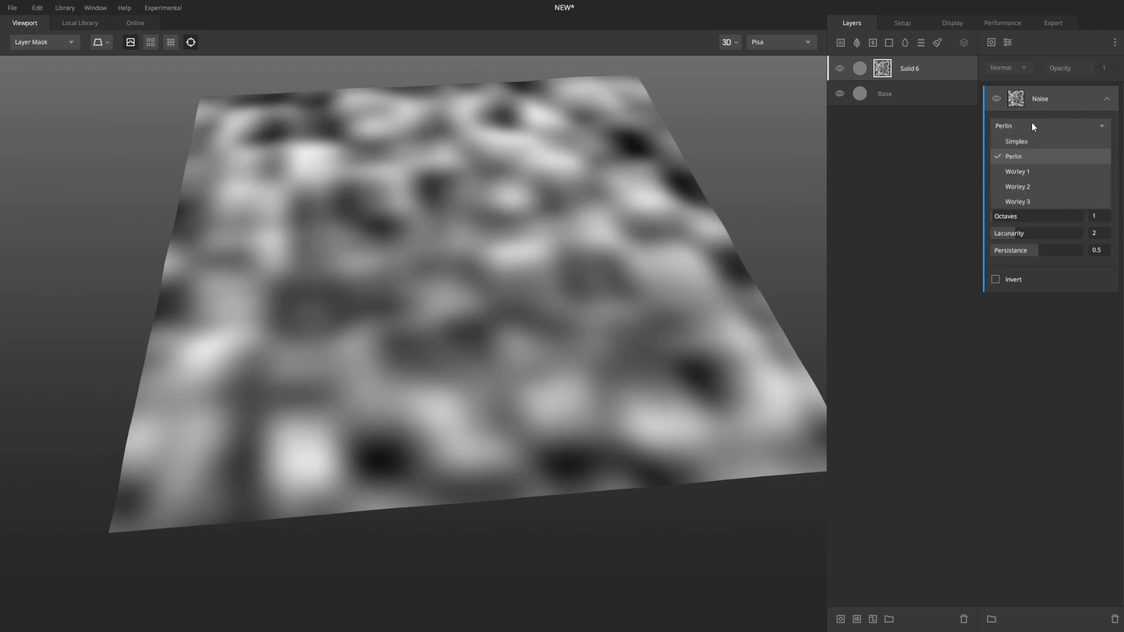
click(1020, 143)
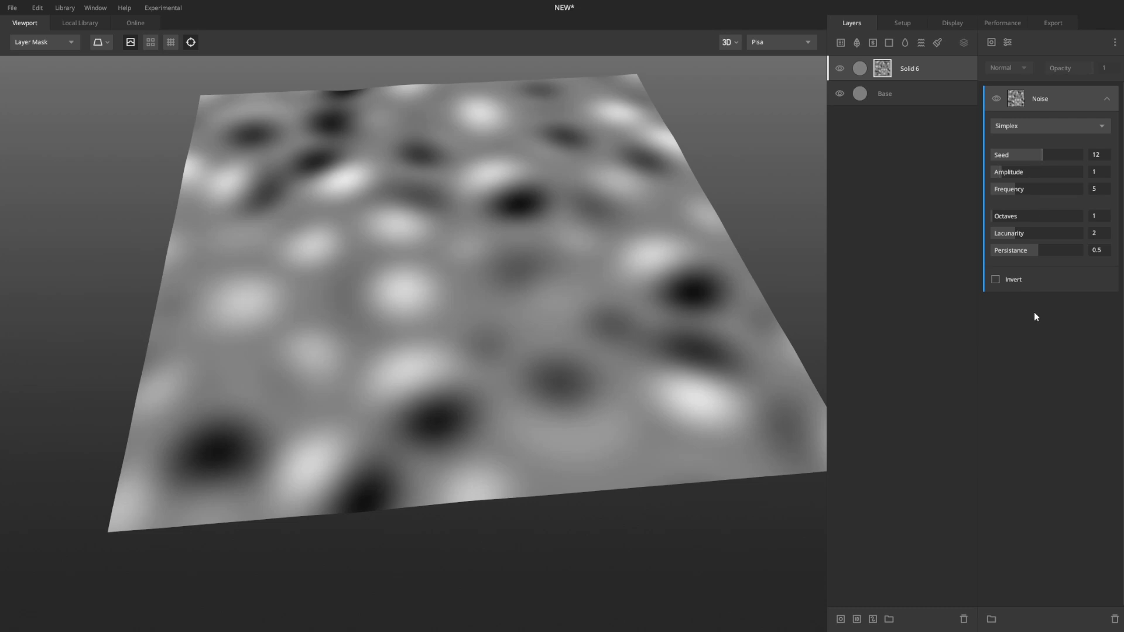
click(1049, 125)
click(1043, 164)
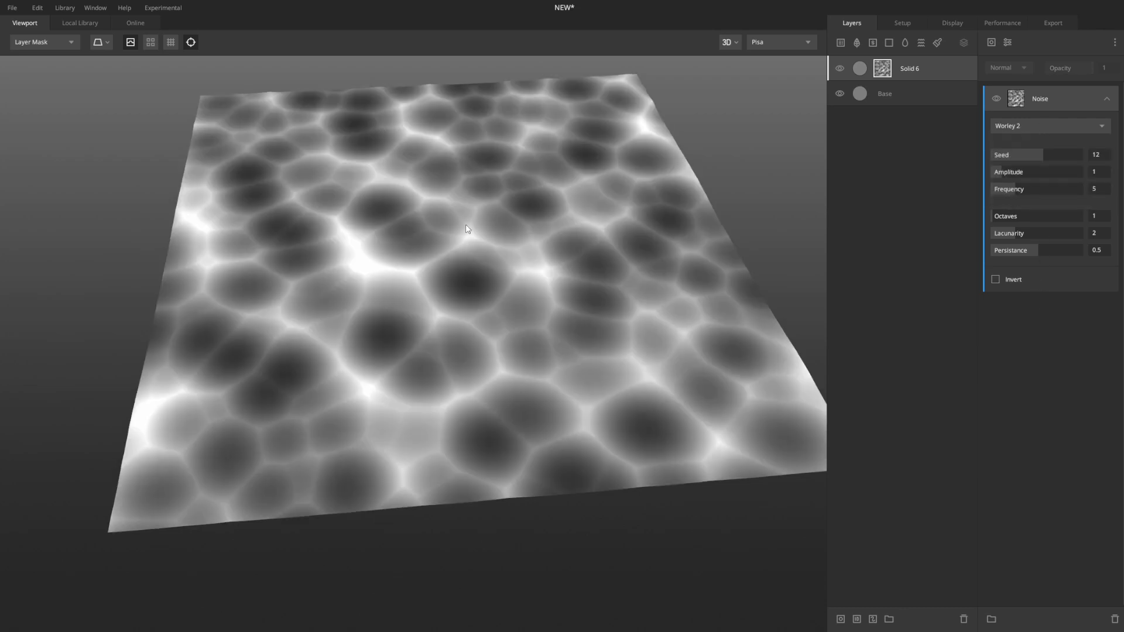
click(1009, 121)
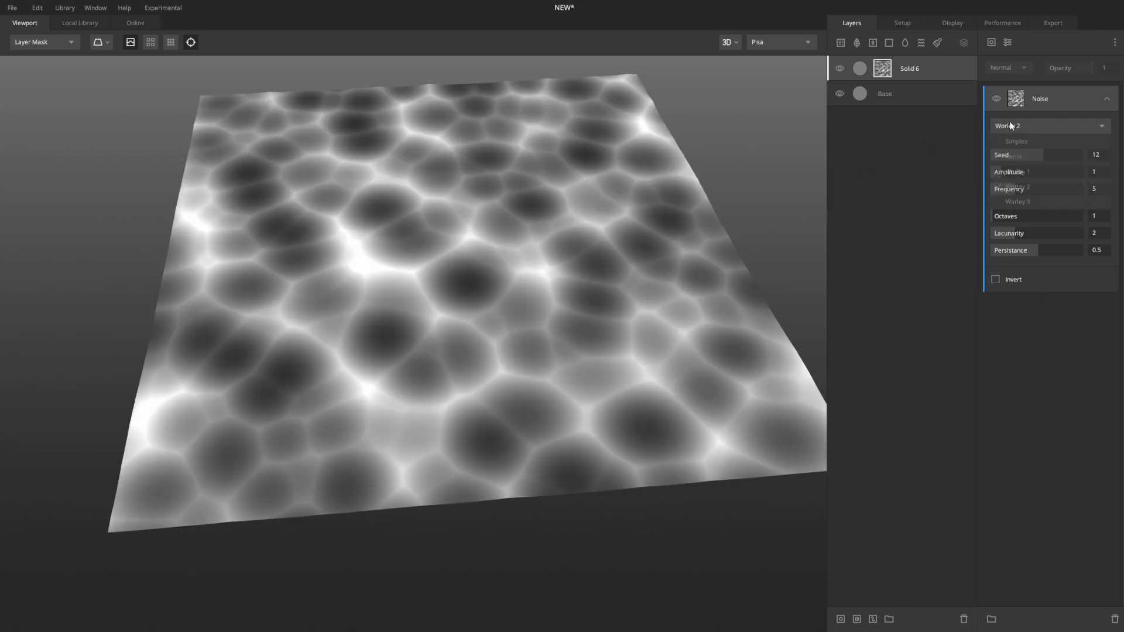
click(1027, 153)
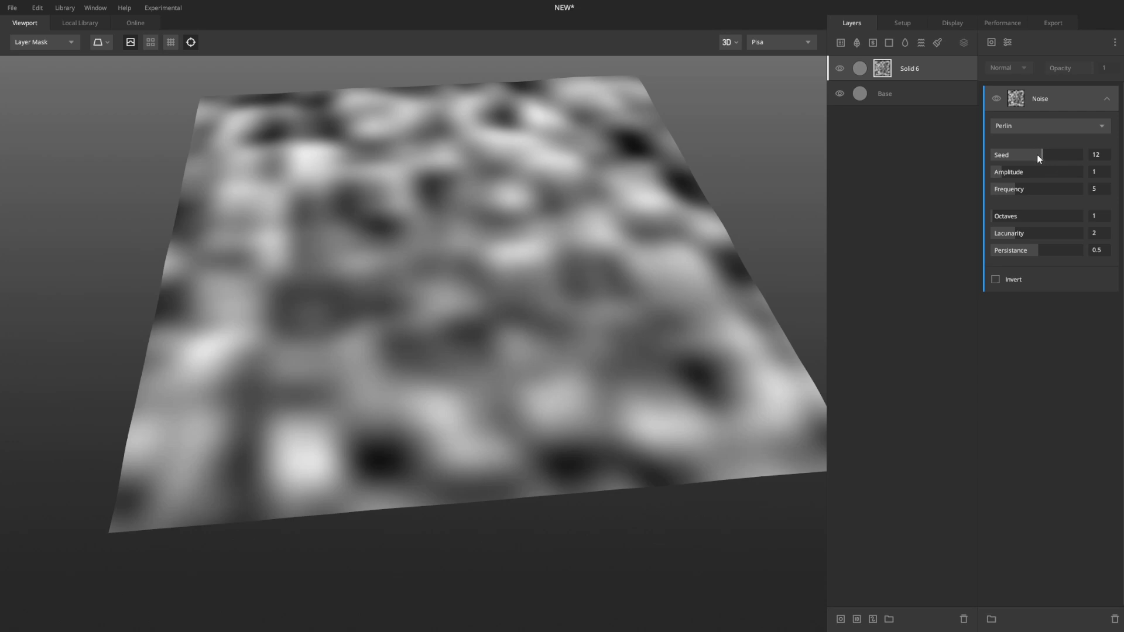
Set the Perlin noise seed to 47, and raise its amplitude to 1.768 and frequency to 15.91
drag(1028, 156, 1059, 155)
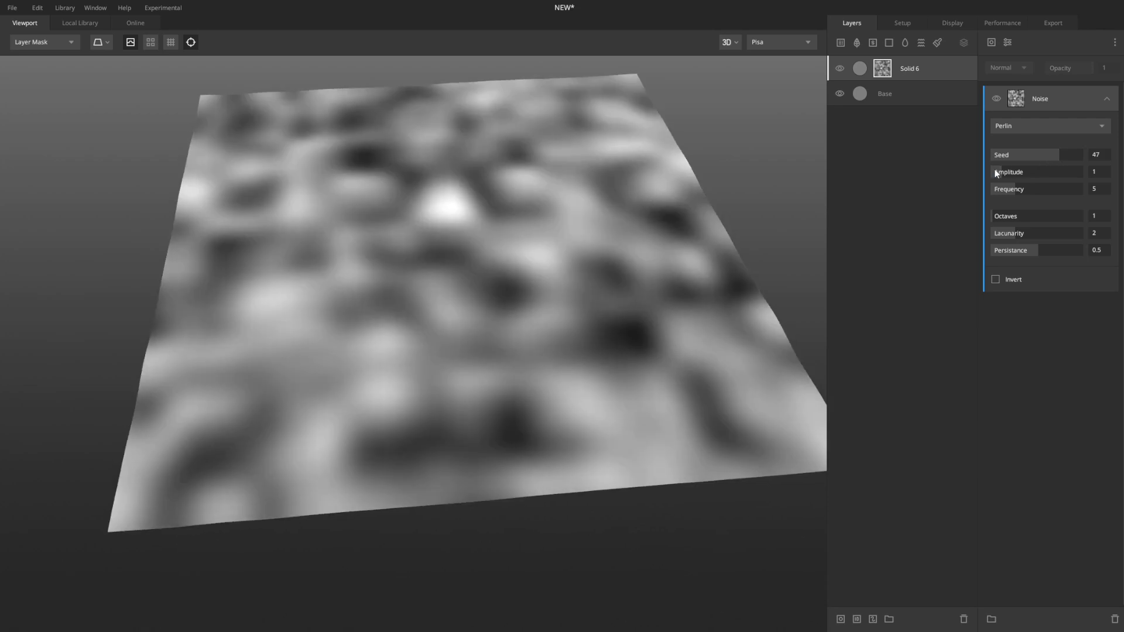
drag(1000, 174, 1012, 170)
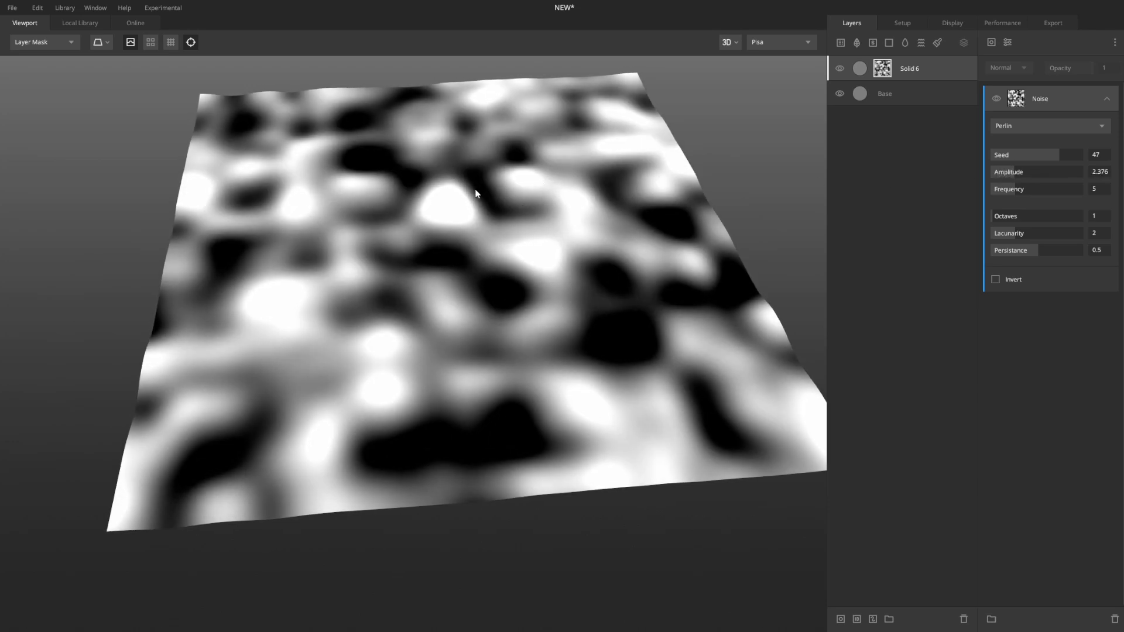
drag(1014, 174, 1063, 186)
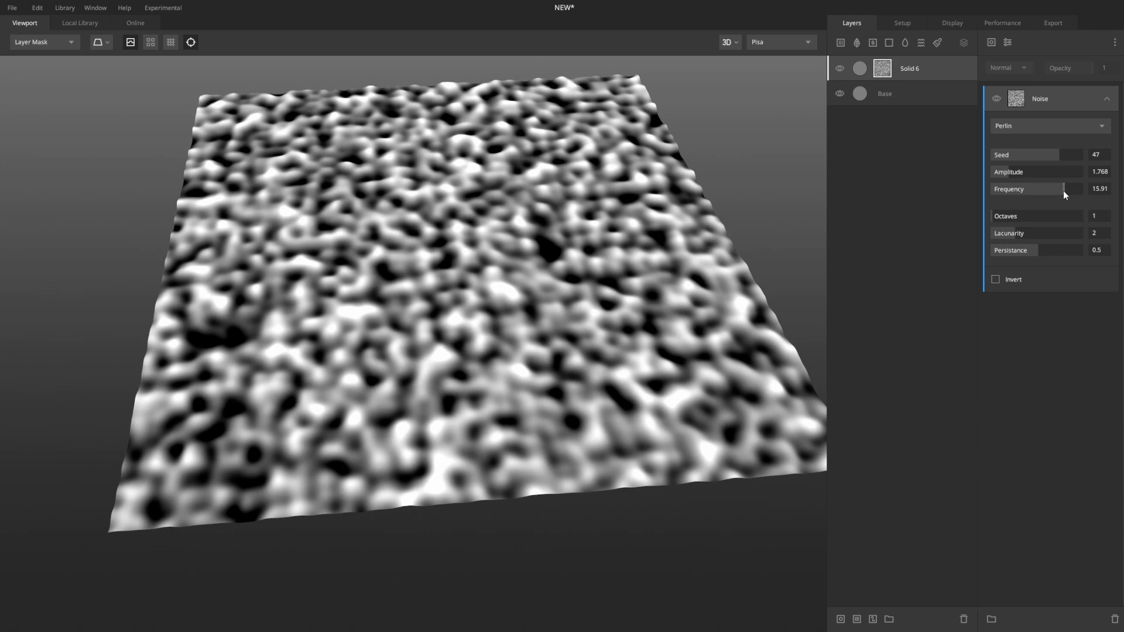
Test the noise at frequency 20, and settle on amplitude 1.602 and frequency 8.619
drag(1063, 191, 1091, 191)
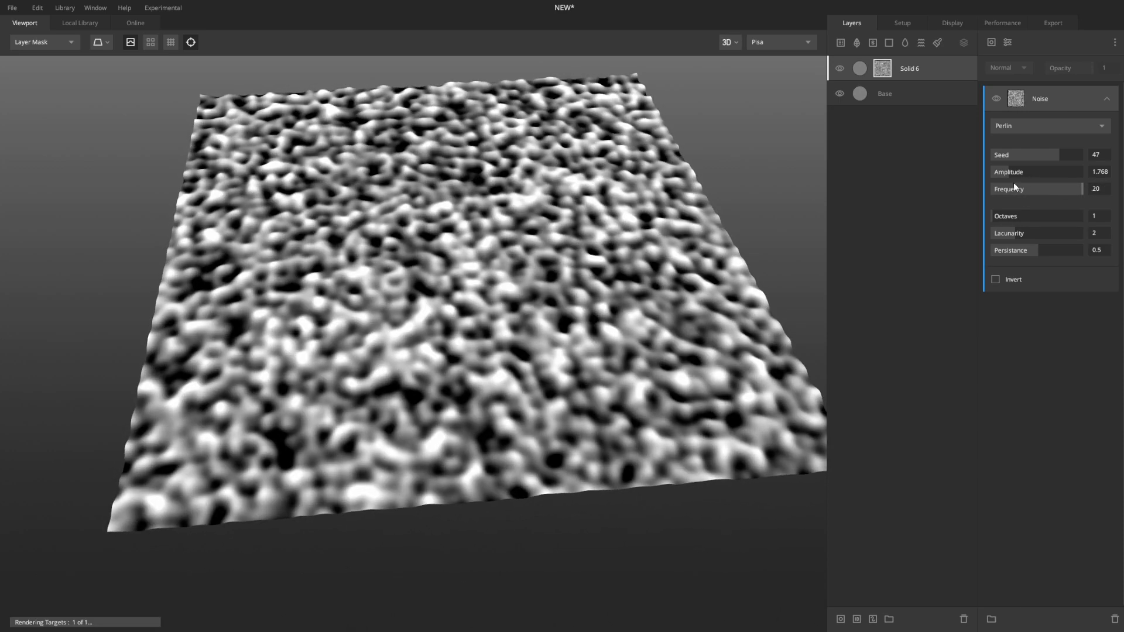
mouse_move(1006, 174)
mouse_down()
mouse_move(992, 170)
mouse_move(1076, 174)
mouse_move(973, 171)
mouse_move(1076, 169)
mouse_move(1006, 169)
mouse_up()
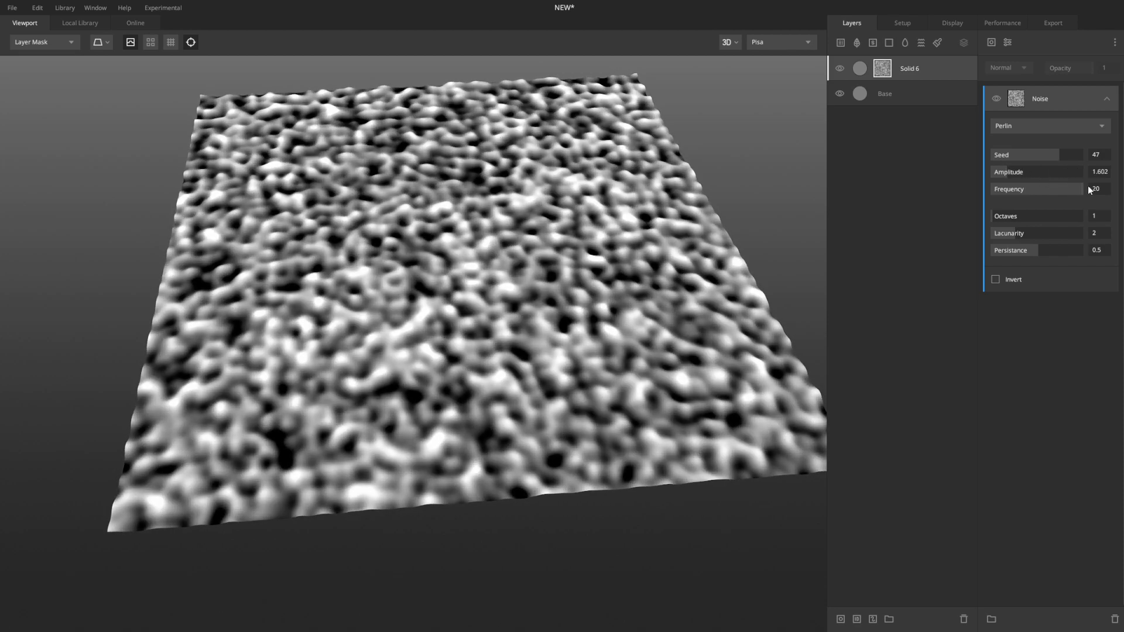
drag(1070, 188, 1112, 192)
drag(1082, 188, 1031, 189)
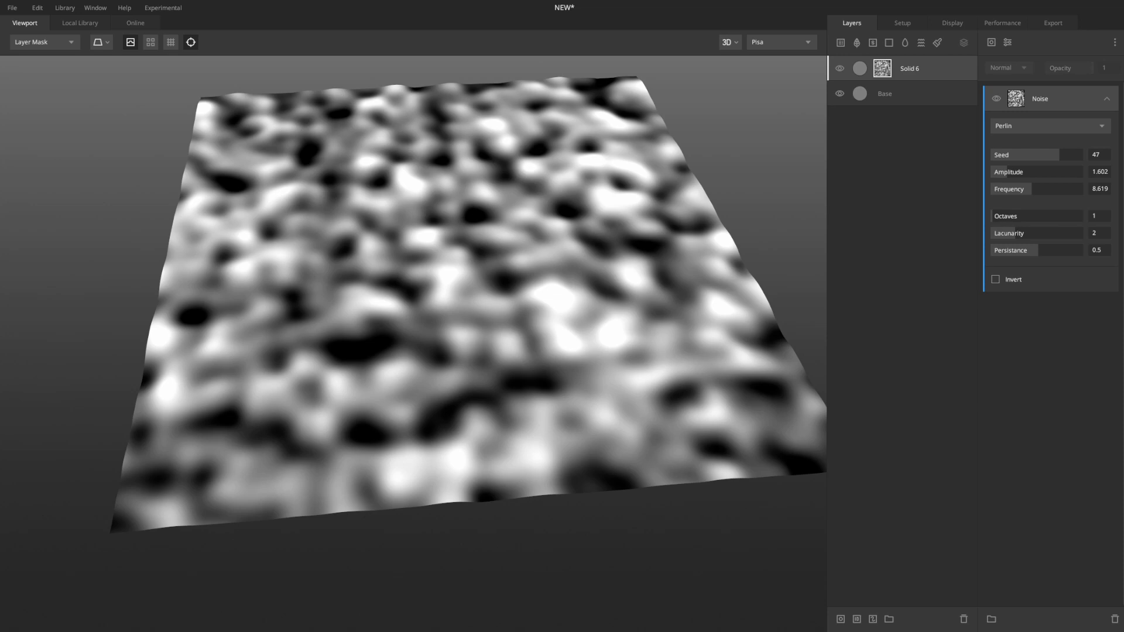
Raise the noise octaves to 10 and, after trying frequency 1.326, set the frequency to 9.613
click(1031, 216)
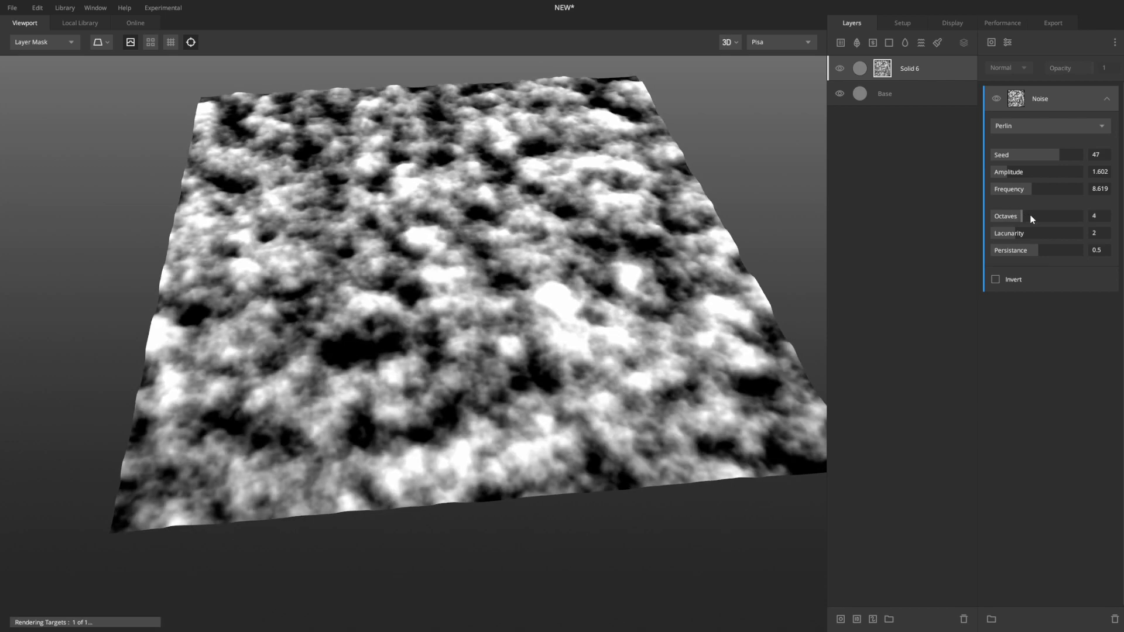
scroll(506, 399, up, 5)
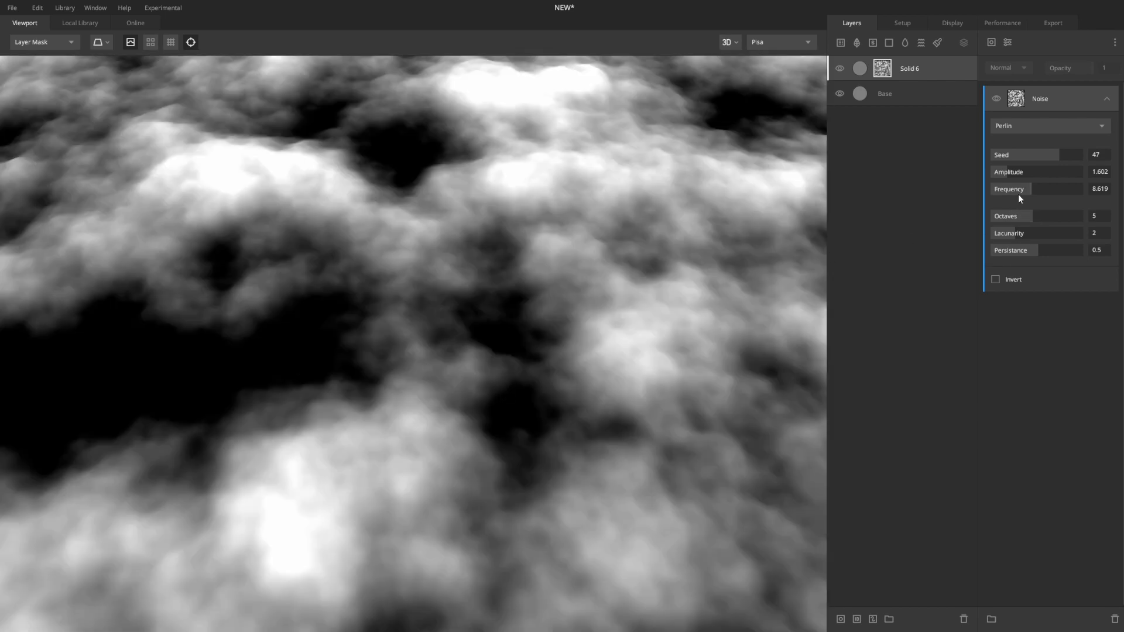
drag(999, 216, 1085, 226)
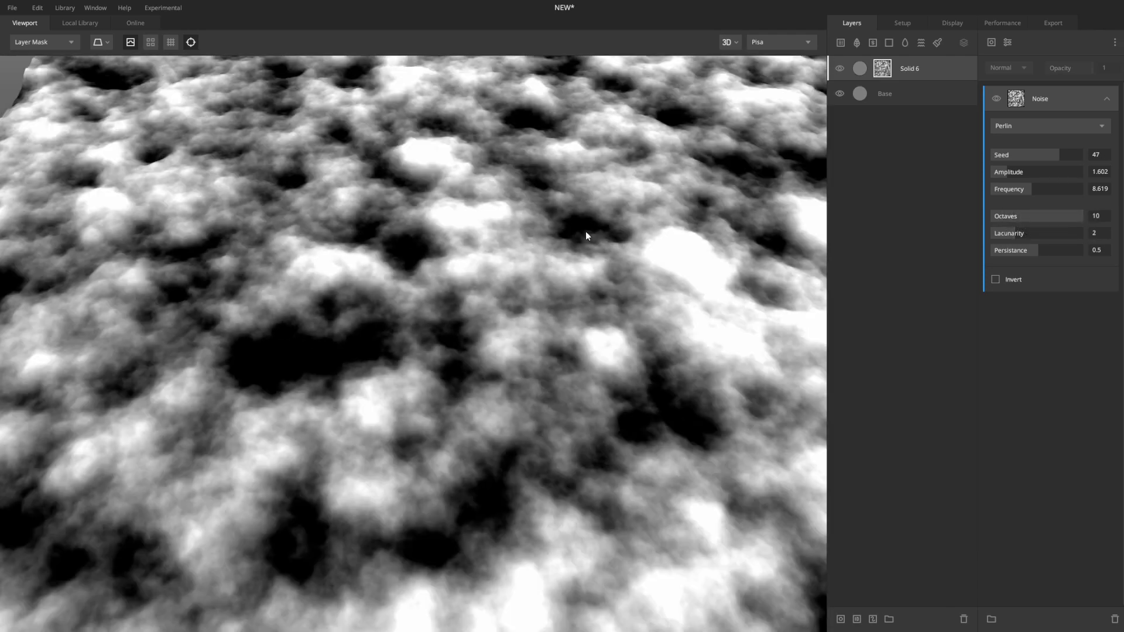
scroll(586, 235, down, 5)
scroll(586, 234, up, 2)
drag(1025, 191, 996, 195)
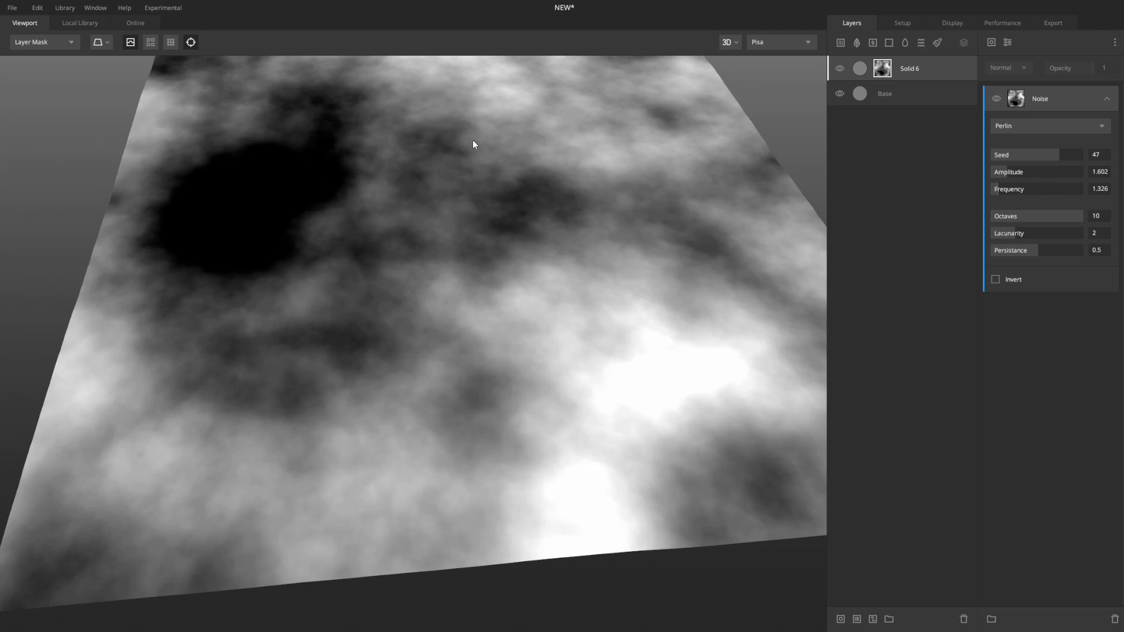
drag(1027, 189, 1035, 185)
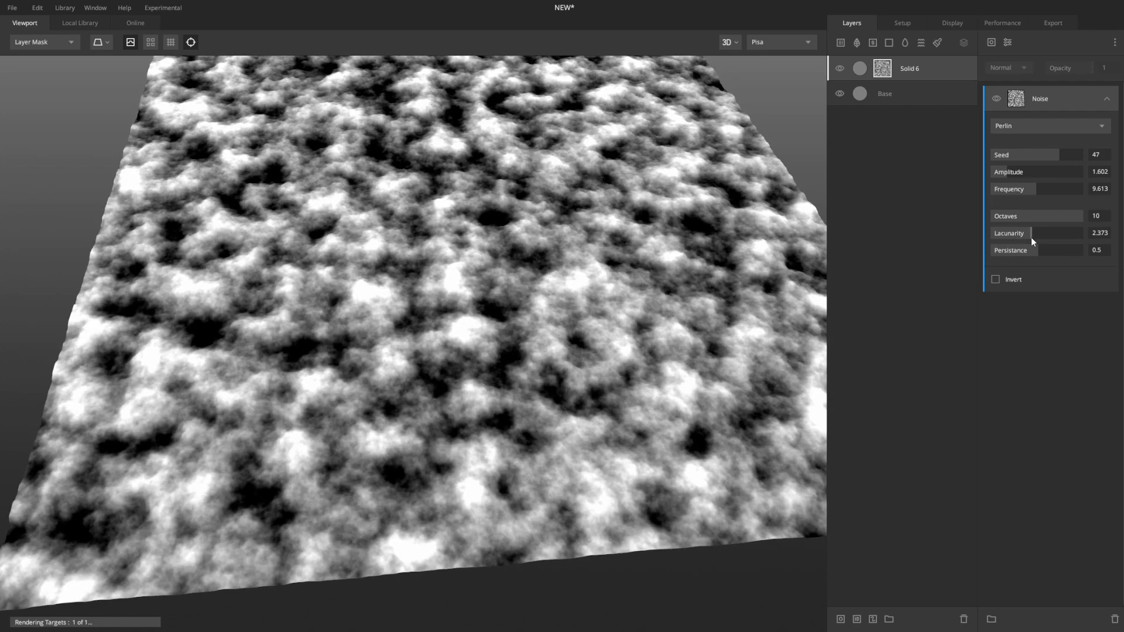
Compare low and high lacunarity values on the noise, and set the lacunarity to 3.003
drag(1032, 238, 1073, 238)
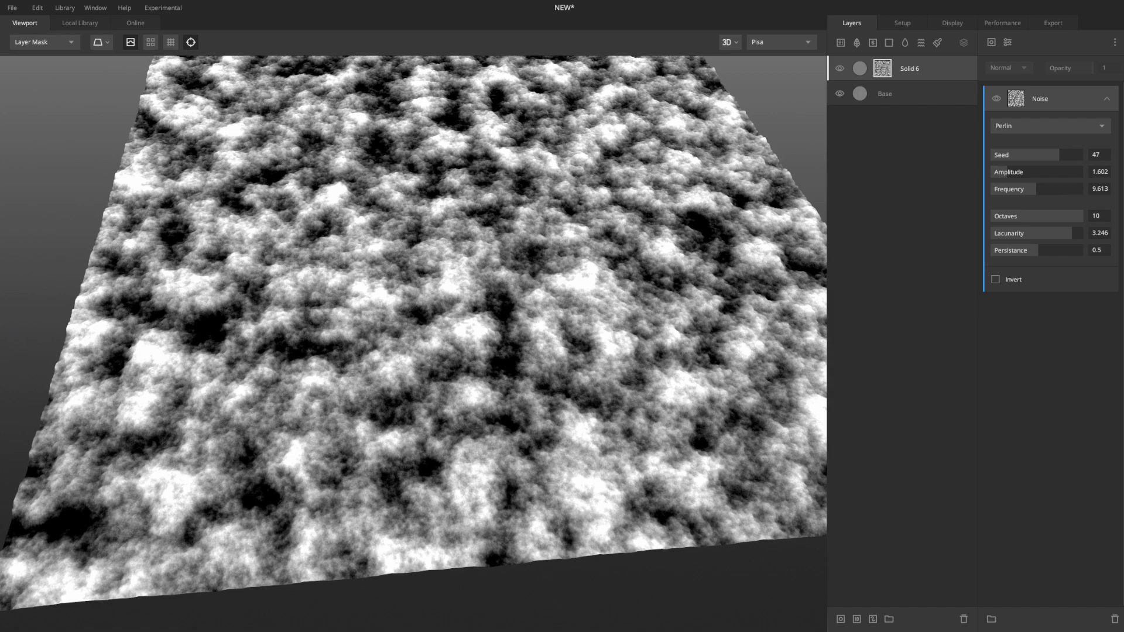
click(997, 233)
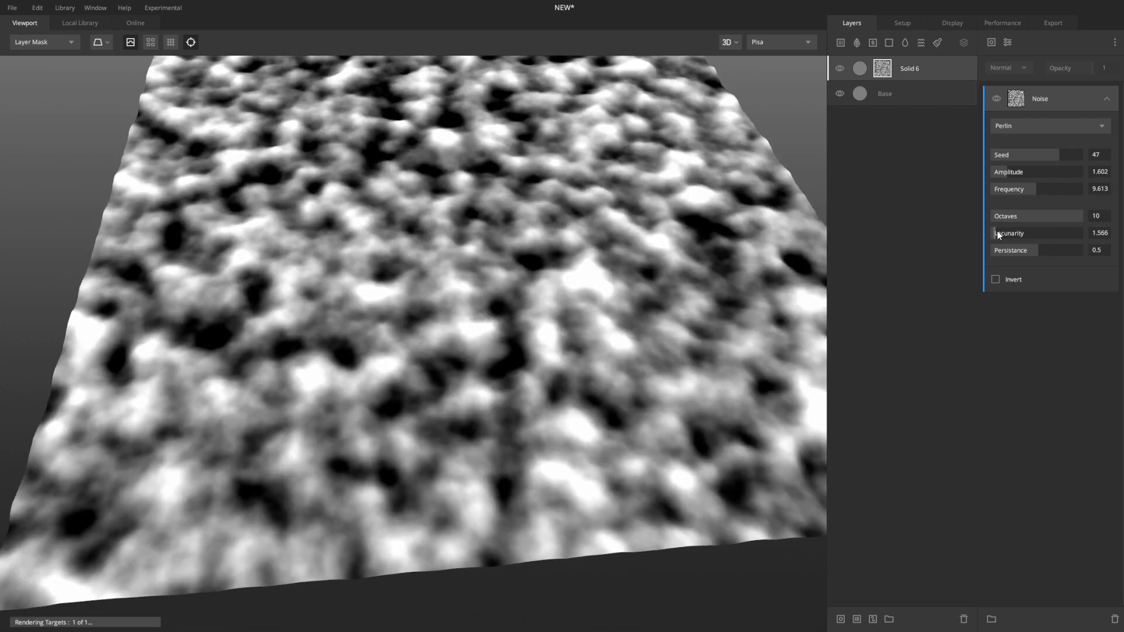
drag(997, 234, 1076, 232)
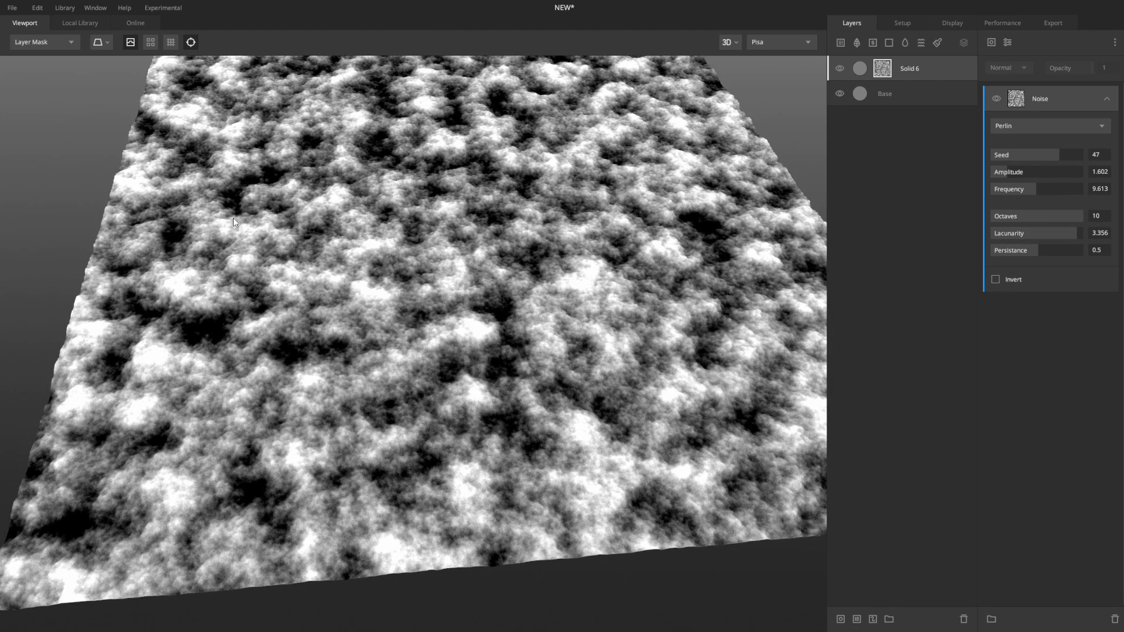
drag(1037, 234, 1061, 234)
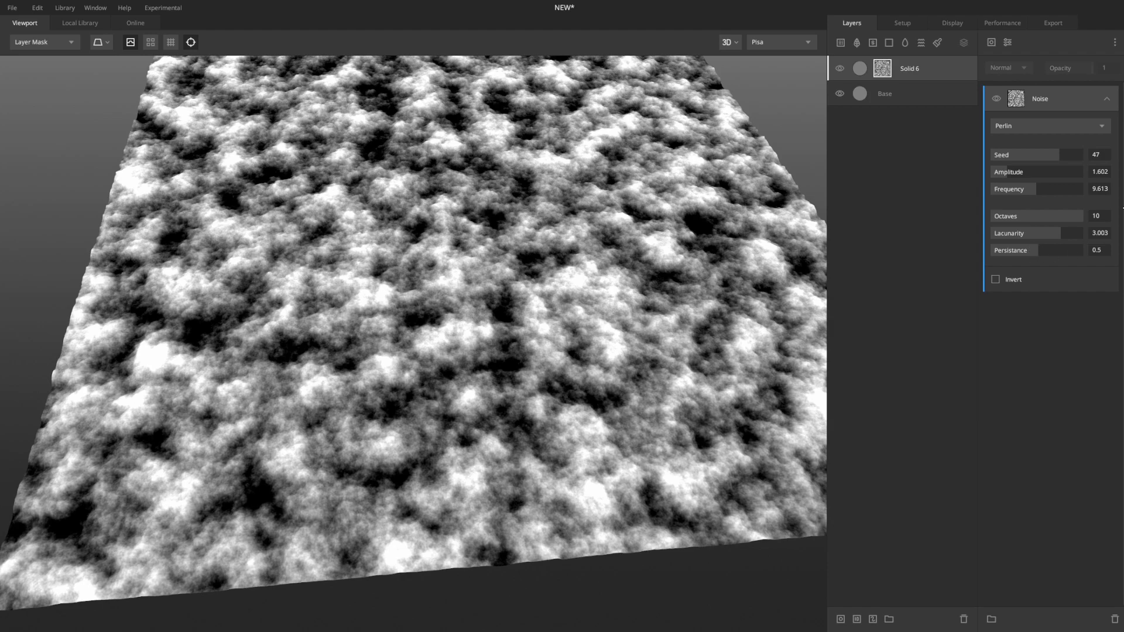
Compare the noise at persistance 0 and 1, and settle on persistance 0.508 with lacunarity 2.959
drag(1039, 251, 984, 251)
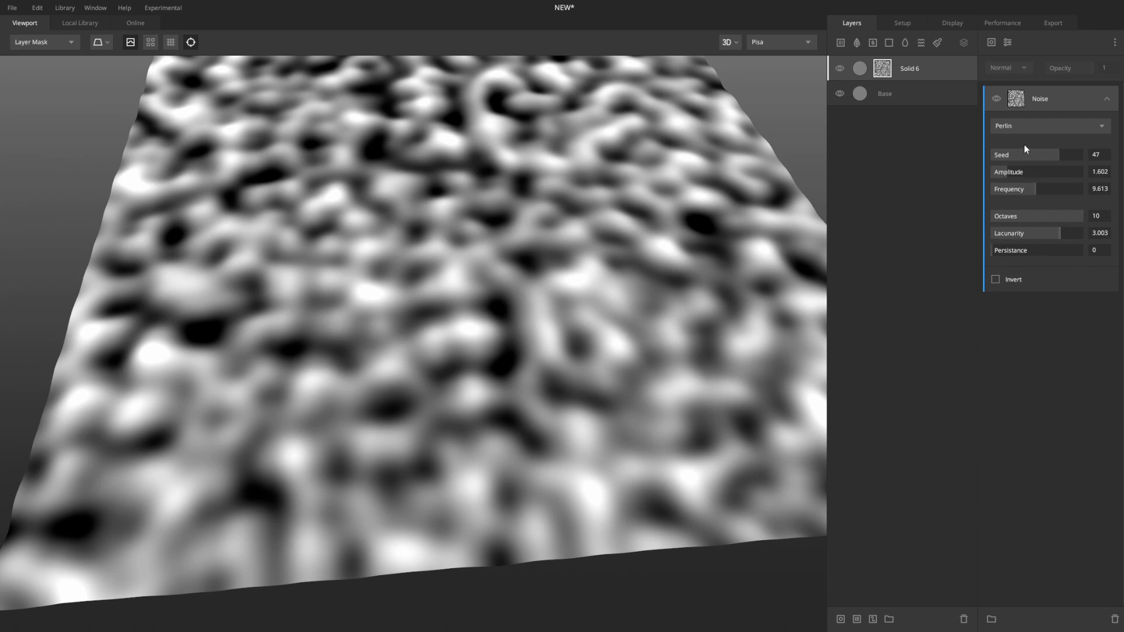
click(994, 252)
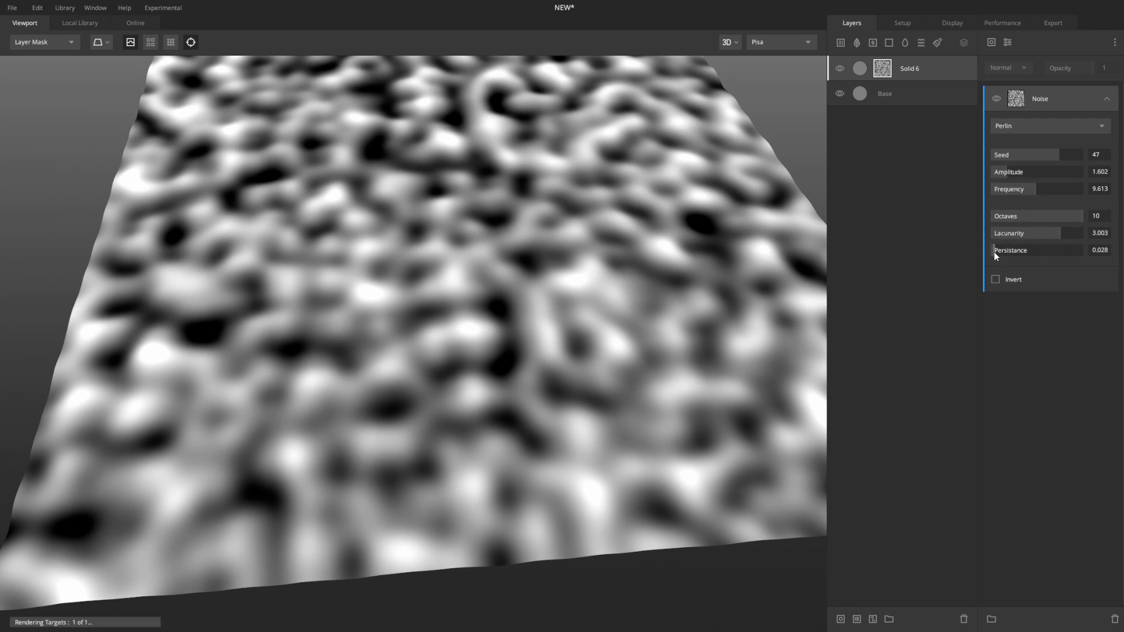
mouse_move(998, 251)
mouse_down()
mouse_move(1090, 242)
mouse_move(998, 247)
mouse_up()
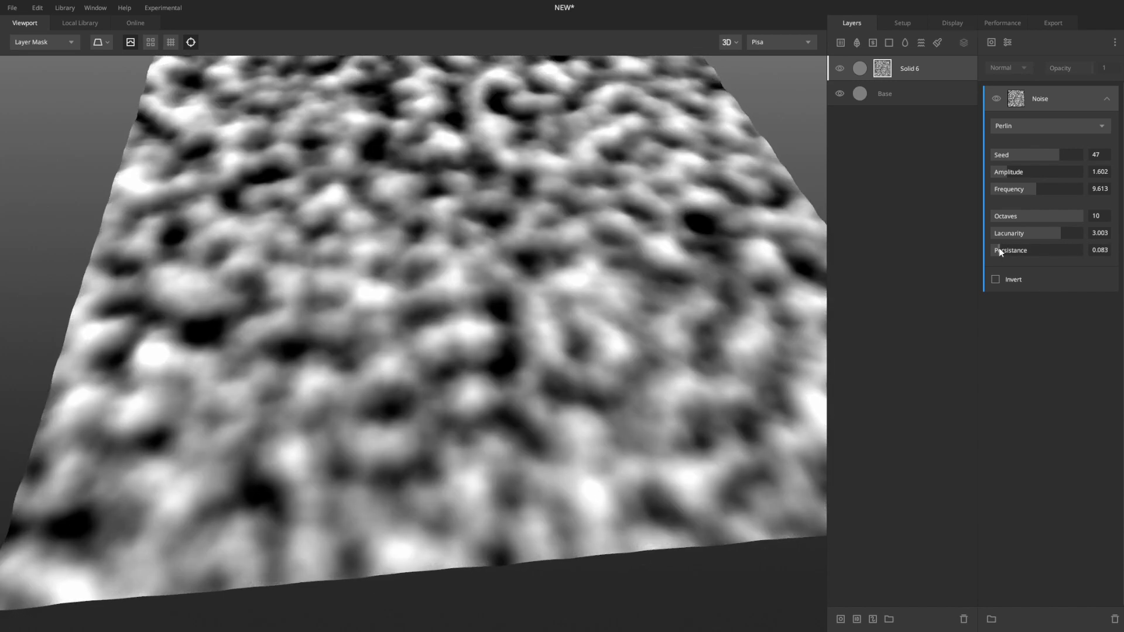
drag(1005, 247, 1084, 255)
scroll(499, 375, up, 10)
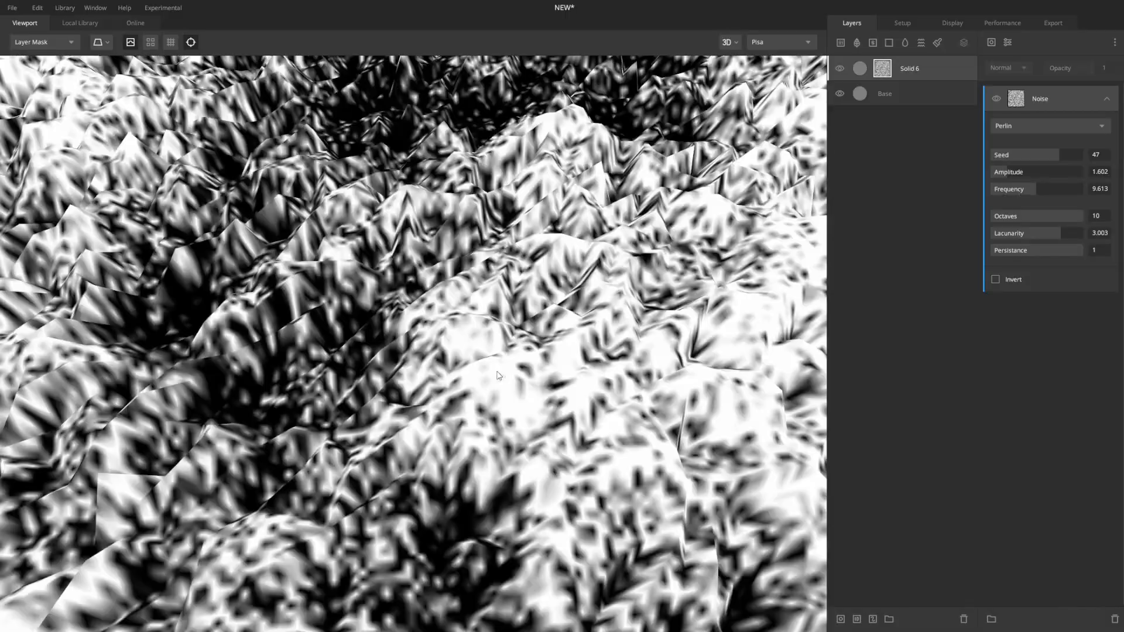
scroll(719, 285, down, 10)
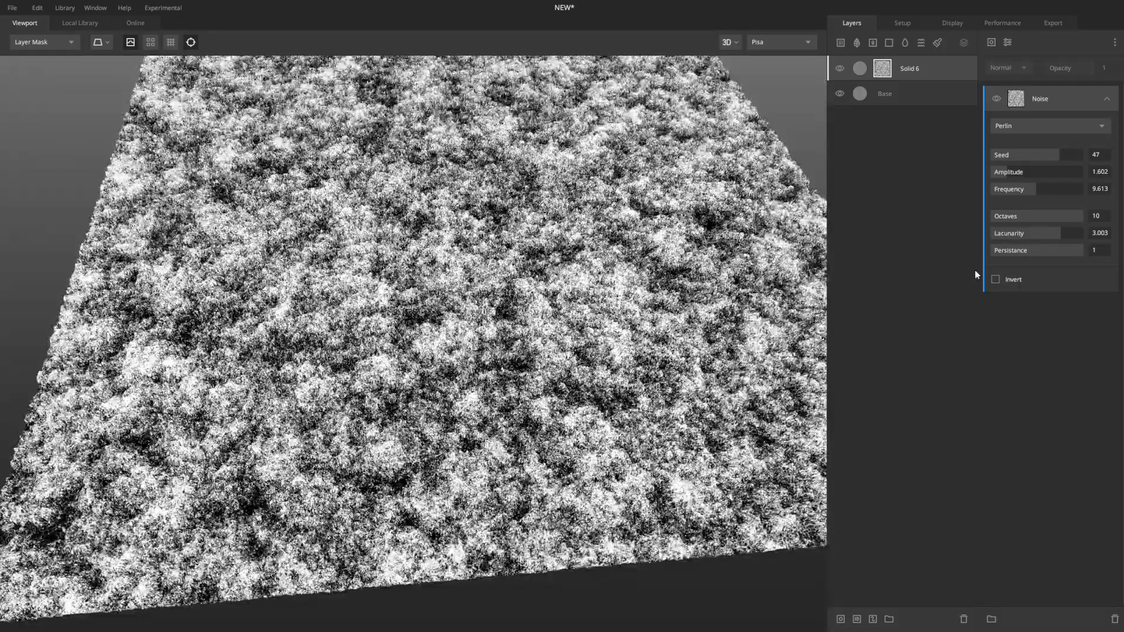
drag(1021, 253, 1058, 229)
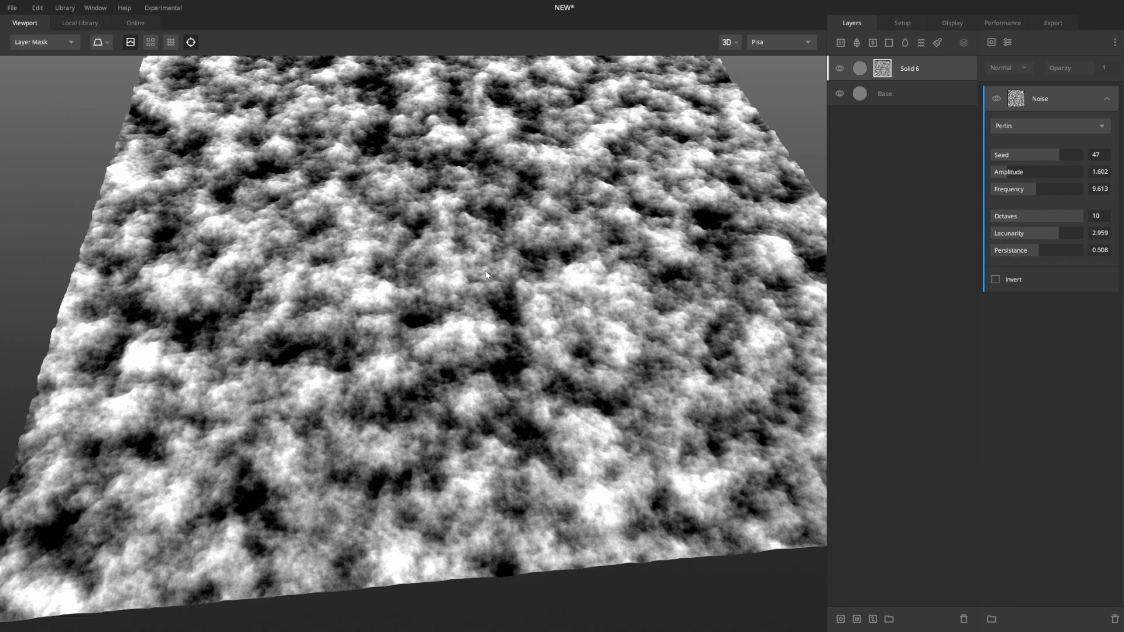
scroll(466, 280, down, 2)
drag(464, 276, 463, 299)
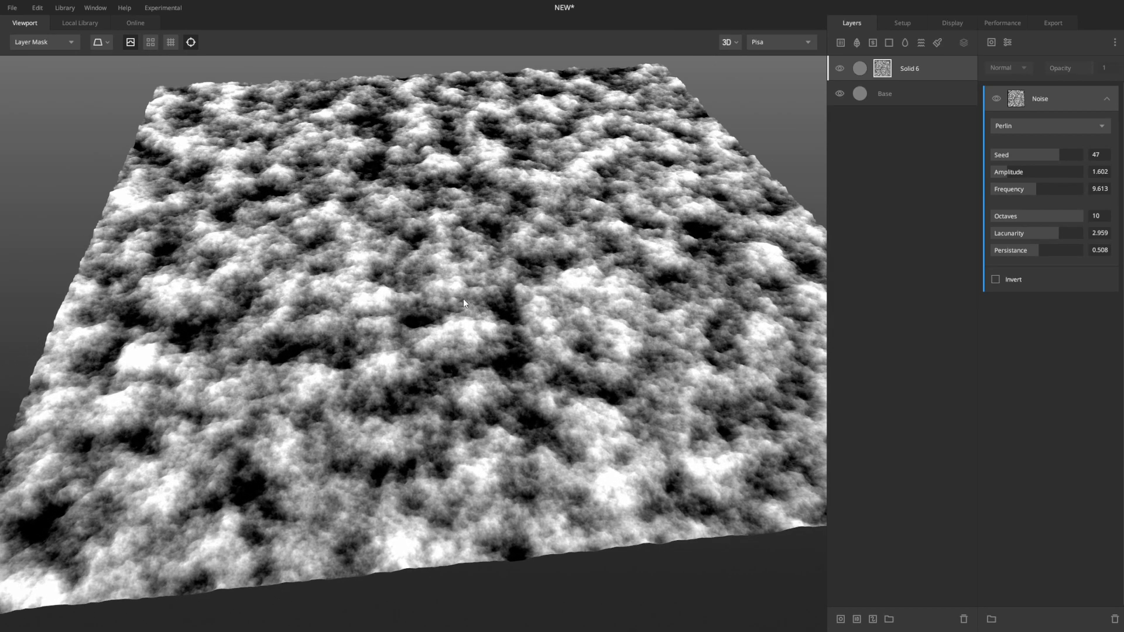
Compare the noise types Worley 1, Simplex and Worley 2 on the mask, and settle on Worley 3
click(1025, 130)
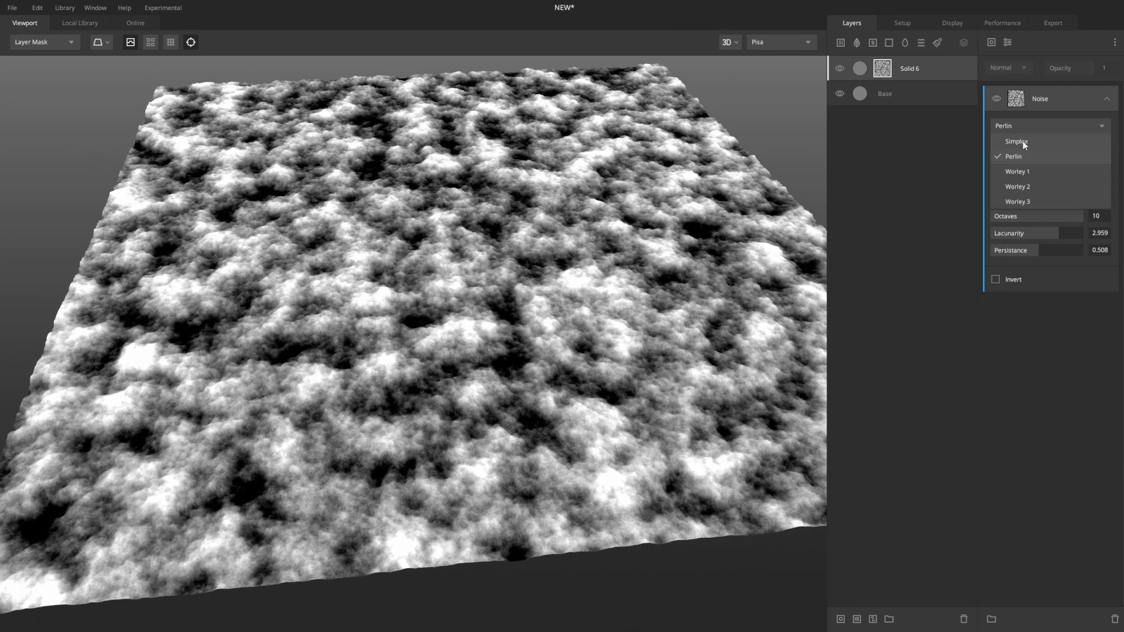
click(1018, 172)
click(1034, 122)
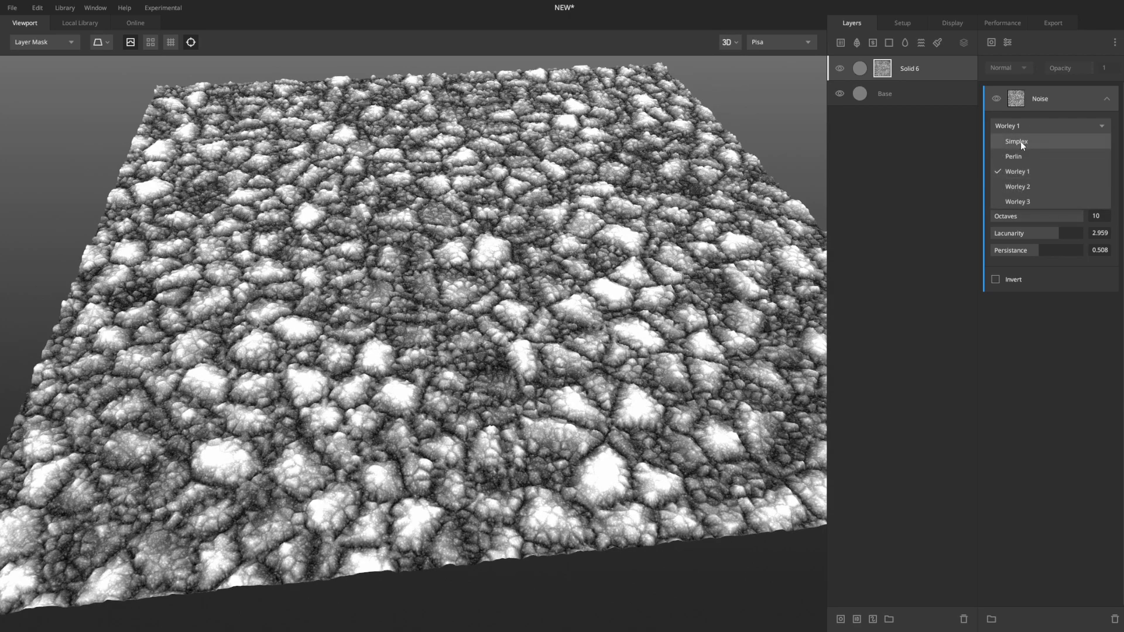
click(1021, 140)
click(1033, 126)
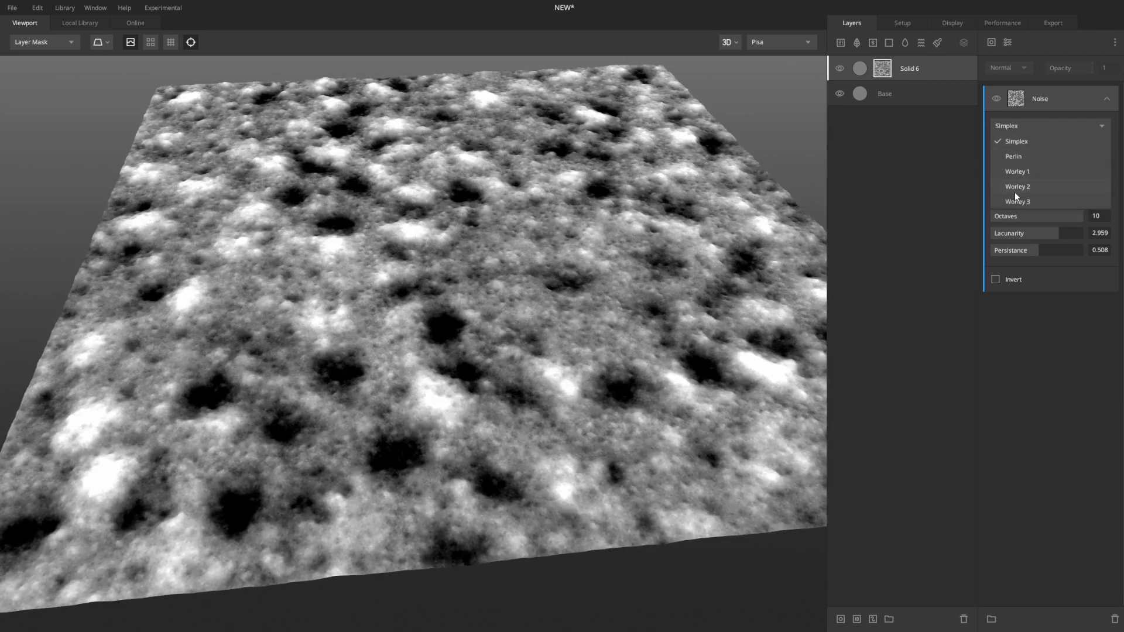
click(1015, 188)
click(1042, 125)
click(1032, 203)
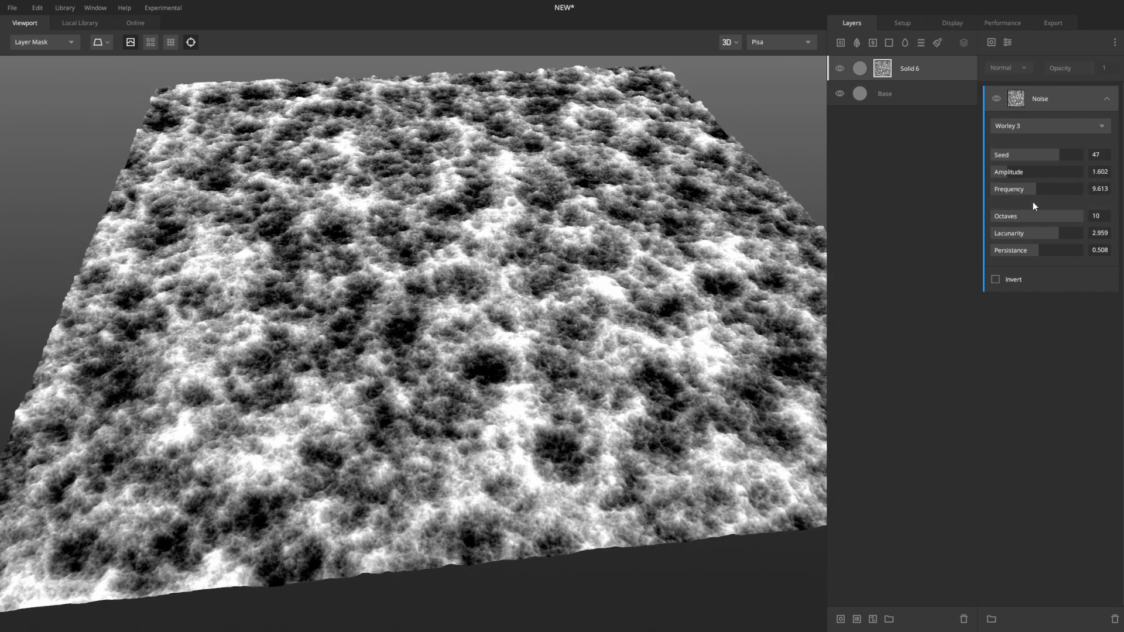
Delete the existing noise from the Solid 6 mask, and switch its fresh Perlin noise to Worley 3
right_click(1074, 94)
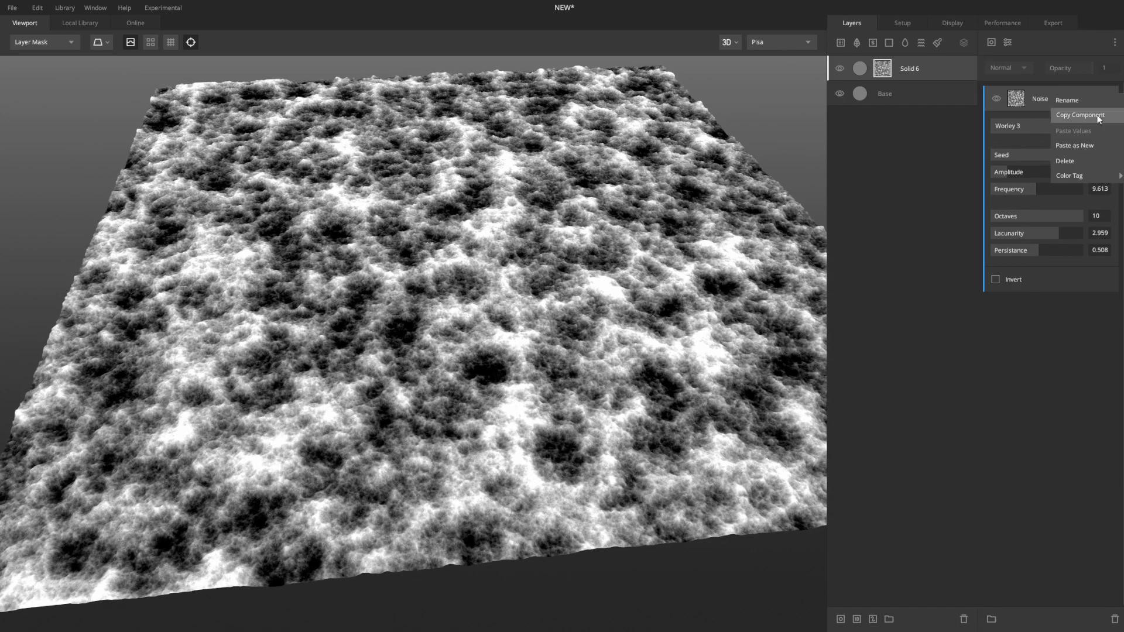
click(1081, 162)
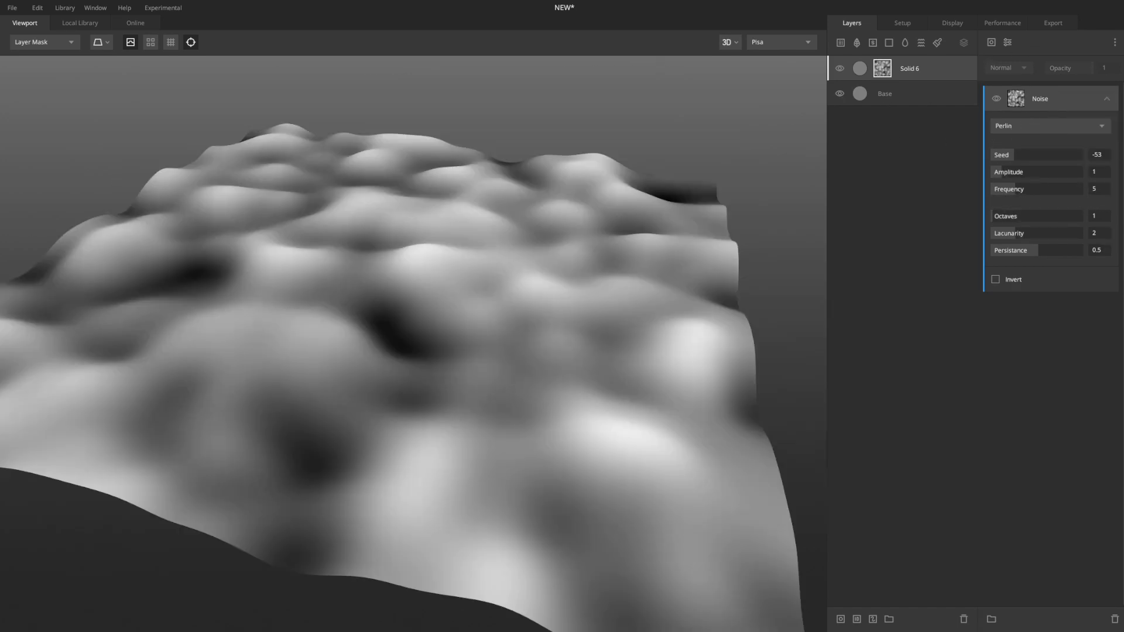
drag(580, 351, 556, 346)
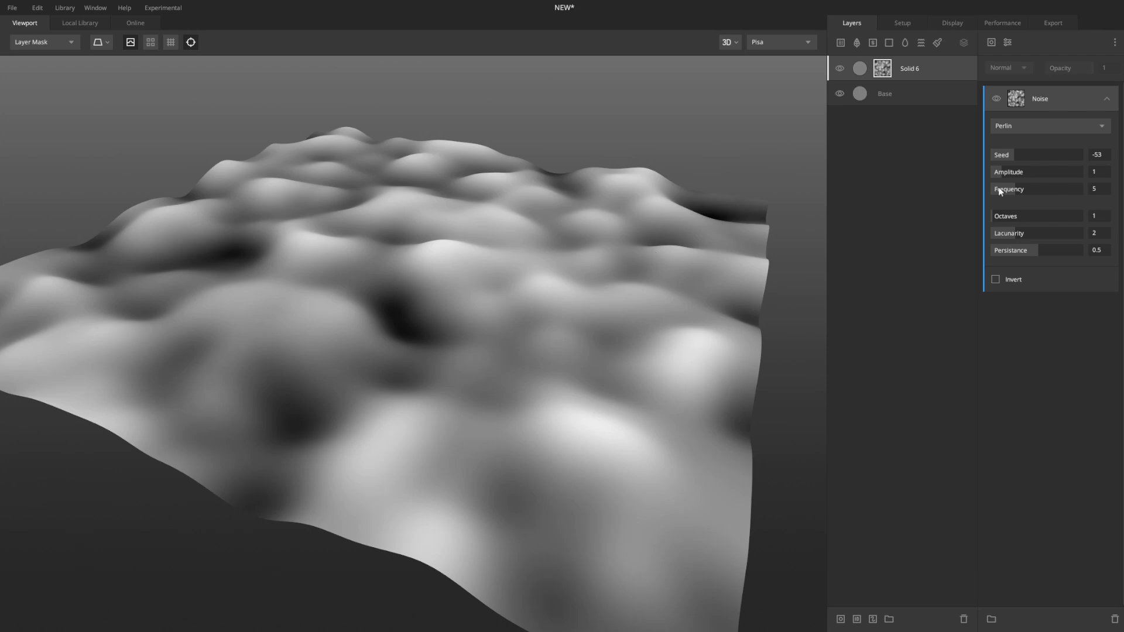
drag(715, 203, 637, 259)
middle_drag(559, 244, 580, 240)
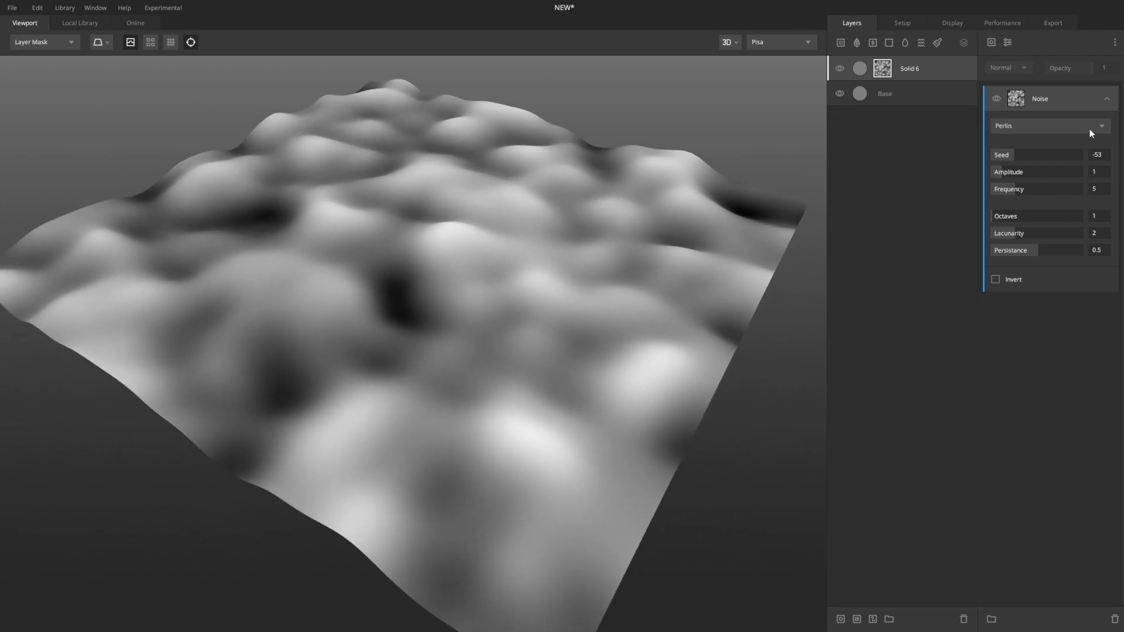
click(1037, 127)
click(1031, 202)
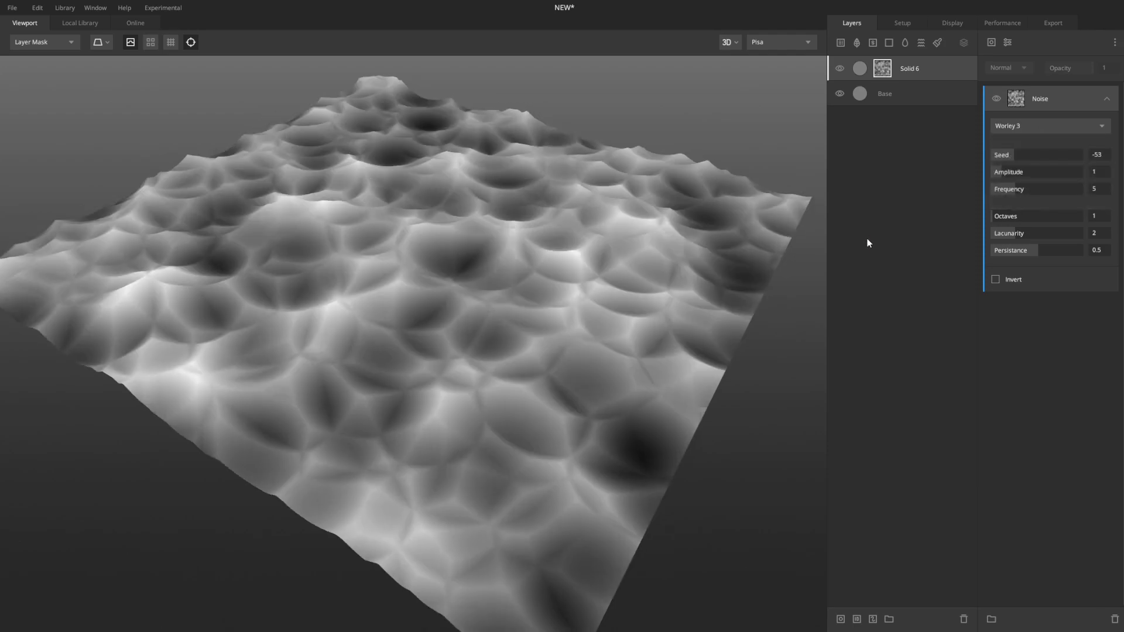
Set the Worley 3 noise to seed 12, amplitude 1.436 and frequency 5.856
drag(717, 280, 715, 261)
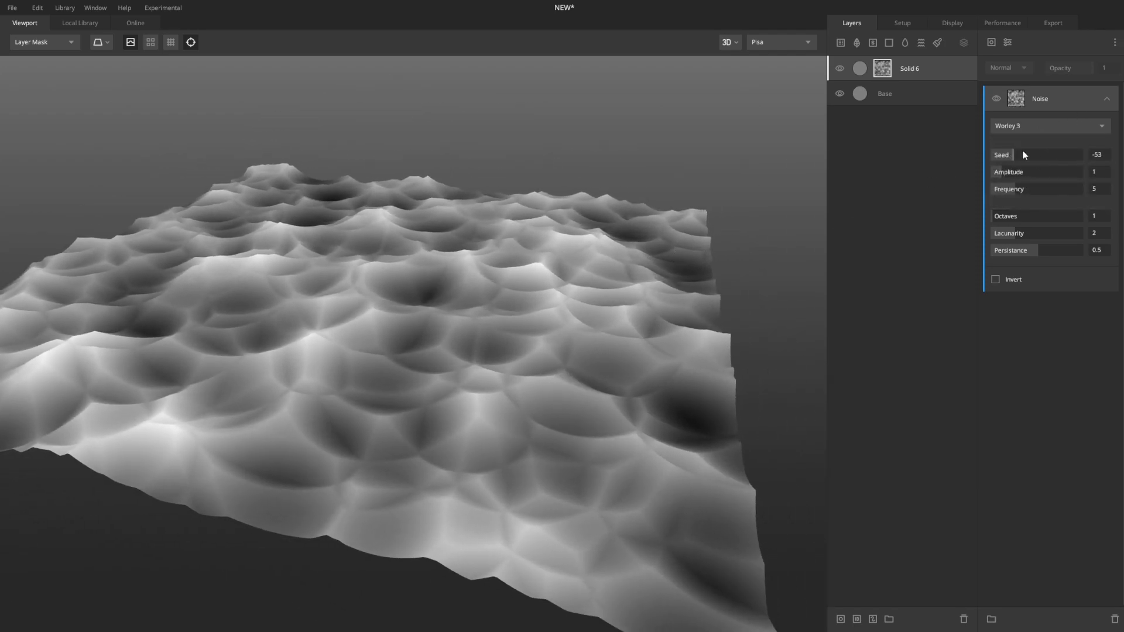
drag(1023, 155, 1042, 152)
drag(733, 189, 727, 199)
mouse_move(1011, 170)
mouse_down()
mouse_move(1000, 173)
mouse_move(1028, 189)
mouse_move(1018, 186)
mouse_up()
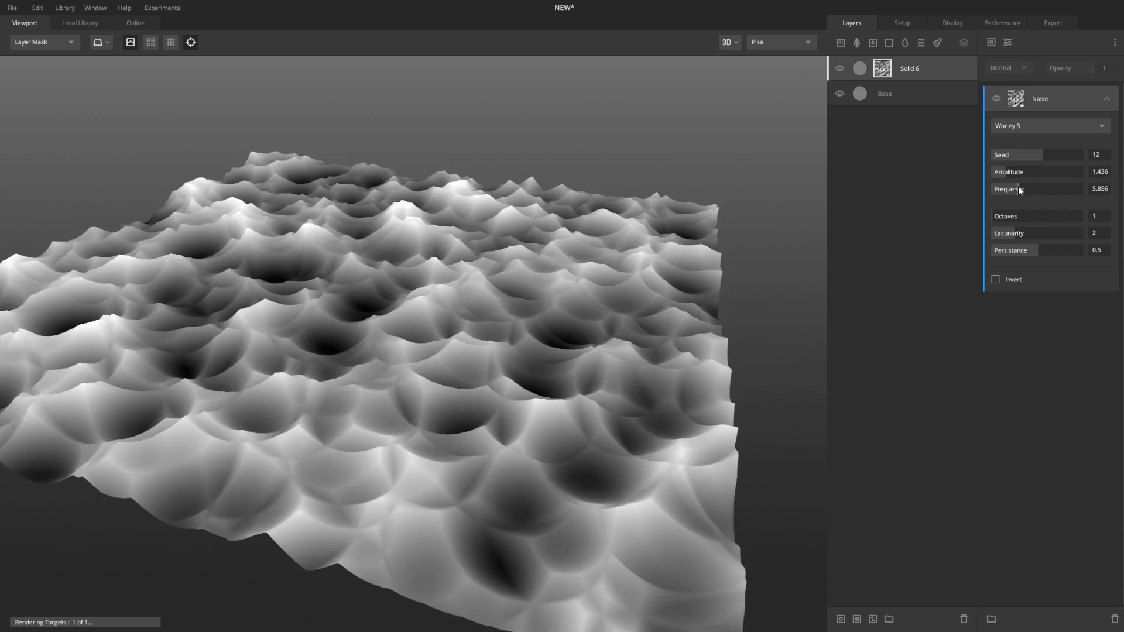
drag(709, 292, 743, 238)
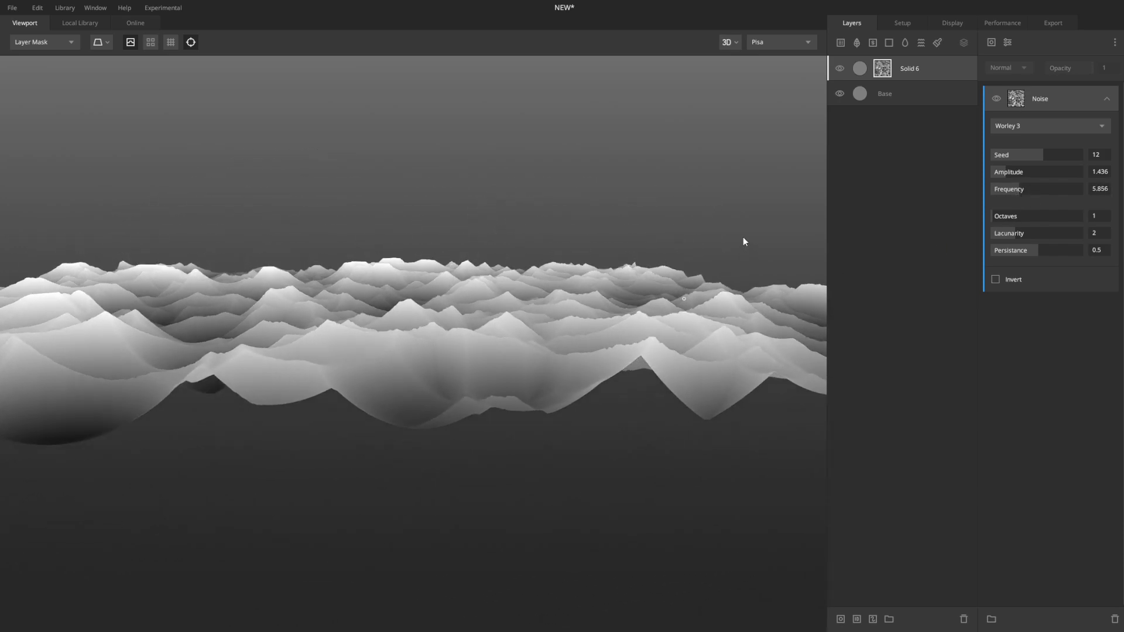
Raise the noise octaves to 6 with lacunarity 2.133, and lower the frequency to 2.983
drag(399, 285, 595, 313)
mouse_move(1007, 225)
mouse_down()
mouse_move(1059, 218)
mouse_move(989, 217)
mouse_move(1038, 216)
mouse_move(1022, 234)
mouse_up()
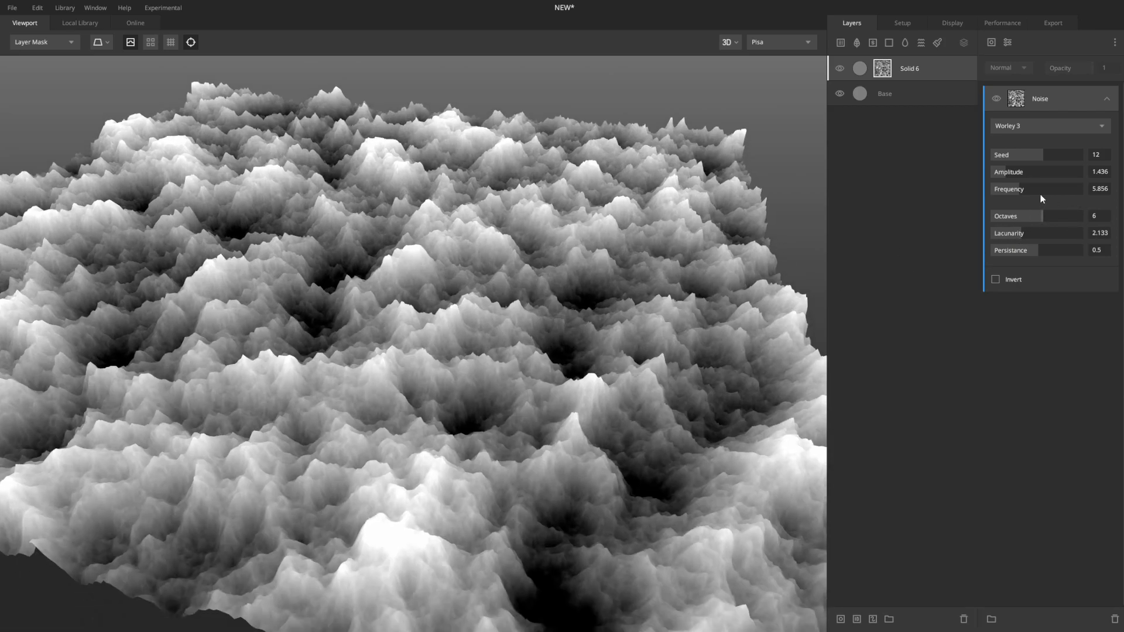
mouse_move(1022, 189)
mouse_down()
mouse_move(1003, 189)
mouse_move(1087, 184)
mouse_move(1005, 188)
mouse_up()
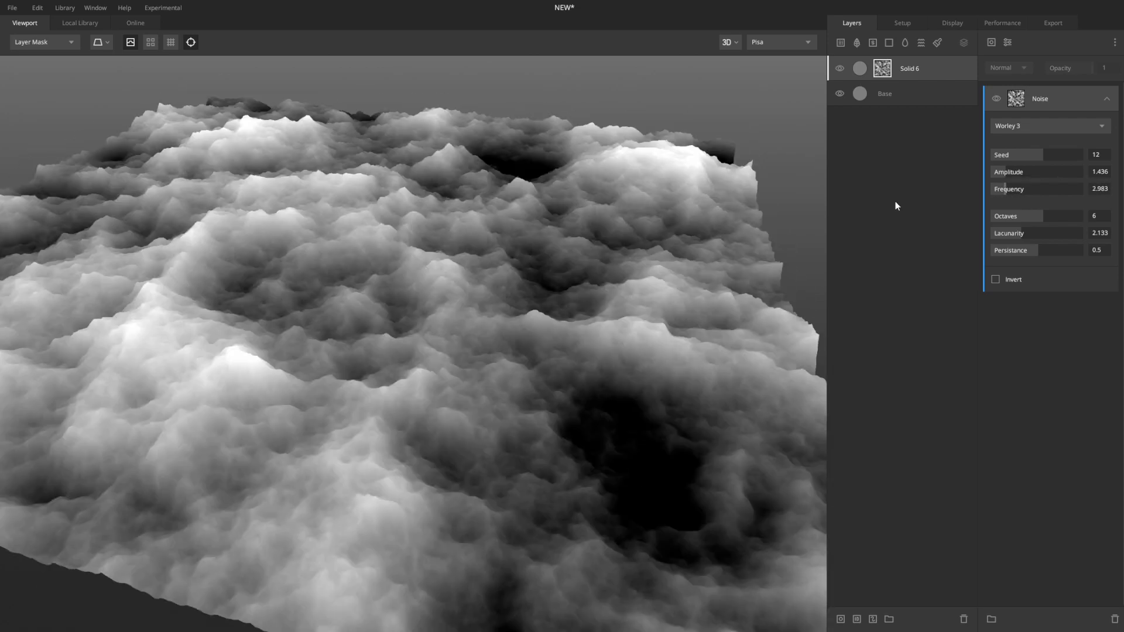
Try amplitude 1.713 on the Worley 3 noise, and settle on amplitude 1.105
drag(761, 222, 515, 217)
drag(1005, 174, 1006, 172)
drag(402, 241, 696, 220)
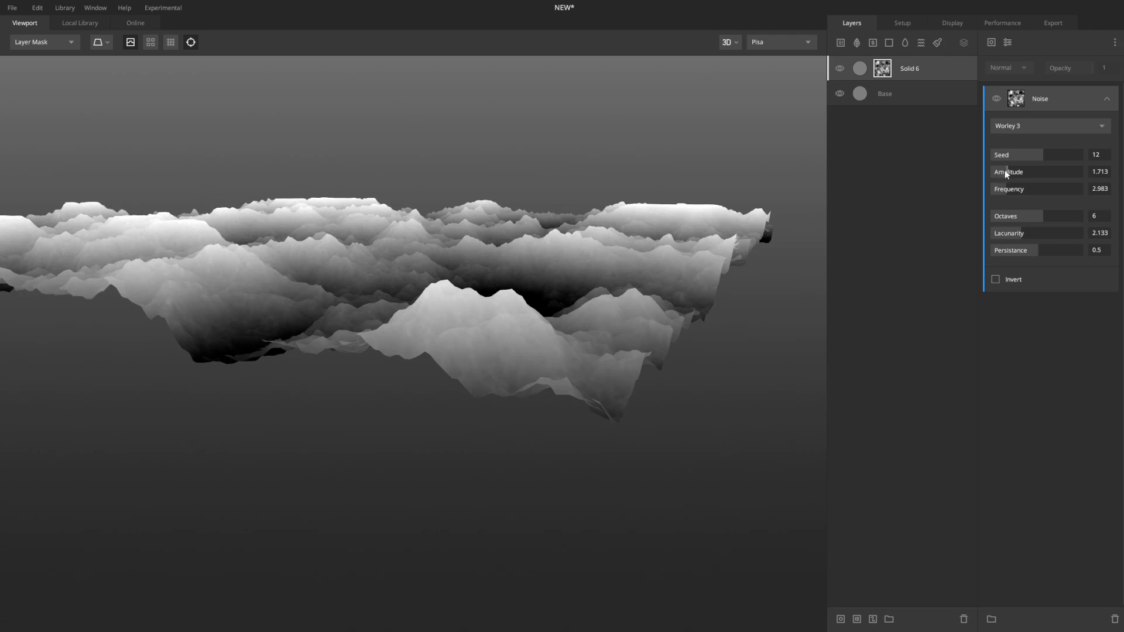
drag(1004, 171, 1002, 171)
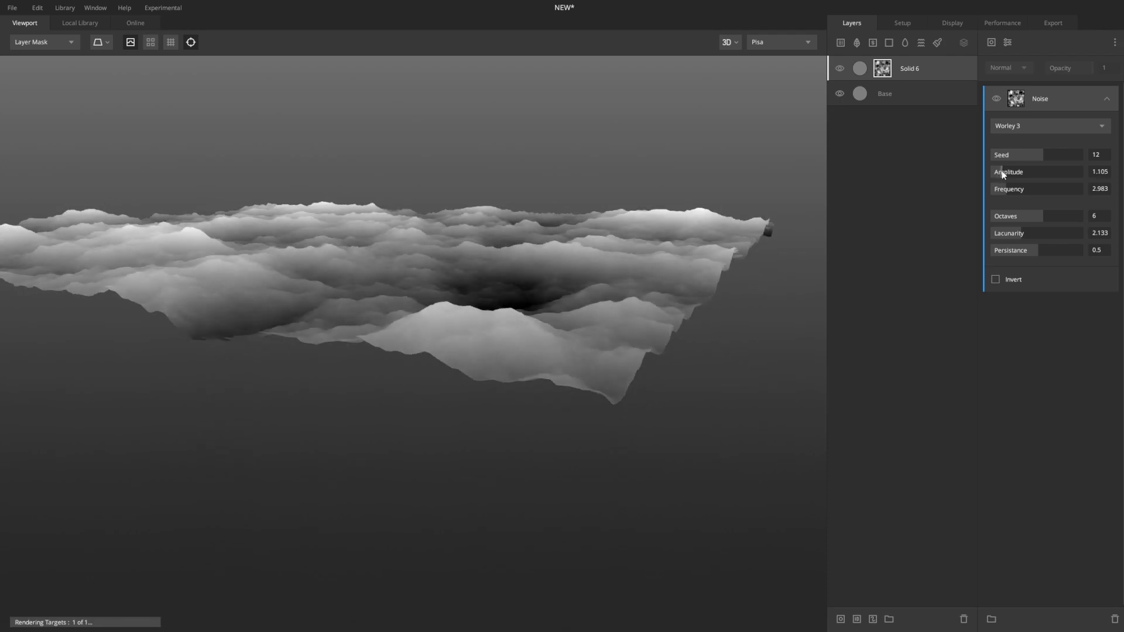
Test a smoother noise with octaves 5 and lacunarity 1.5
drag(588, 205, 615, 264)
drag(1048, 216, 968, 235)
alt+drag(673, 235, 392, 201)
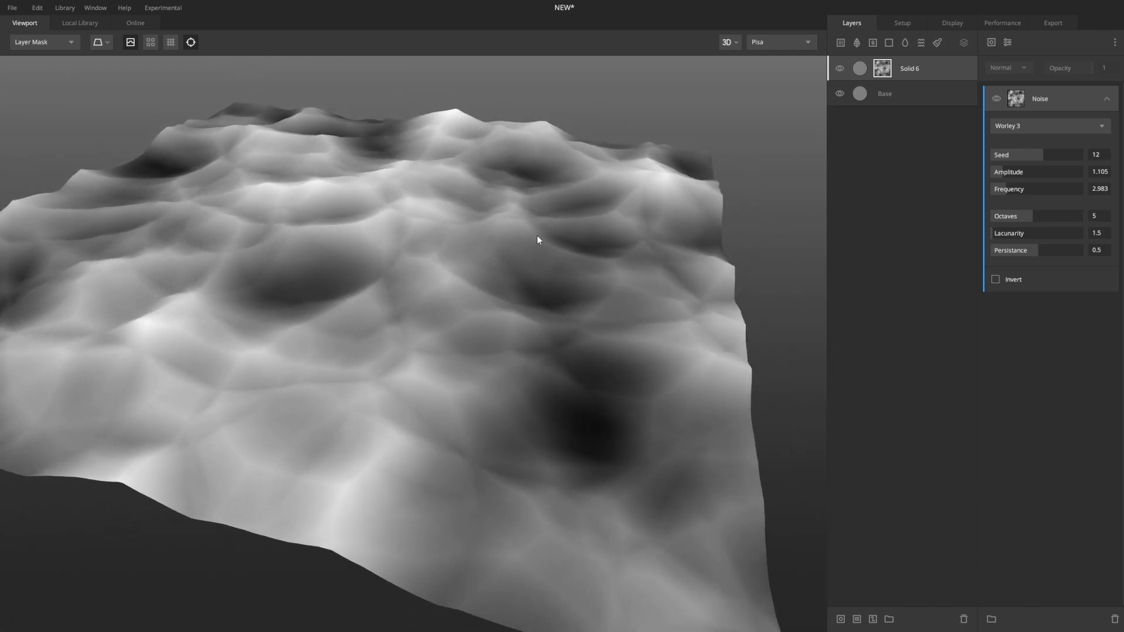
Set the noise to frequency 3.867, octaves 7, lacunarity 2.008 and persistance 0.635
mouse_move(1000, 237)
mouse_down()
mouse_move(1014, 229)
mouse_move(1055, 251)
mouse_move(1056, 217)
mouse_move(1015, 234)
mouse_up()
click(1017, 232)
drag(1012, 191, 1009, 193)
drag(519, 318, 479, 280)
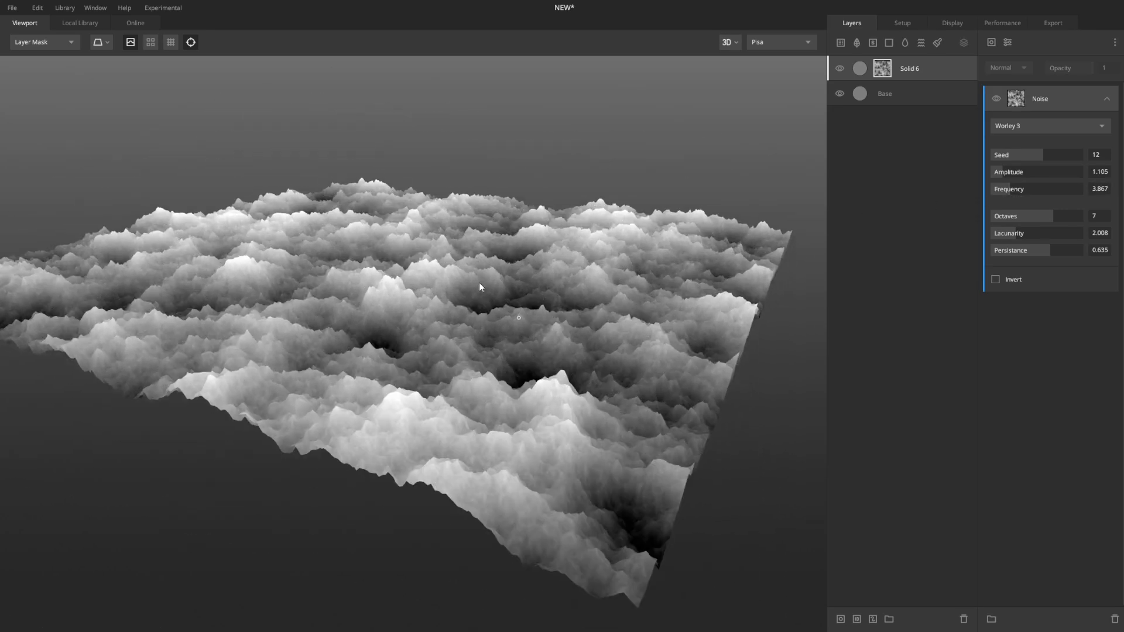
Try octaves 5 with lacunarity 1.82, and settle on frequency 4.53, octaves 7 and lacunarity 1.743
scroll(479, 280, up, 3)
click(1029, 217)
drag(1007, 230, 1006, 230)
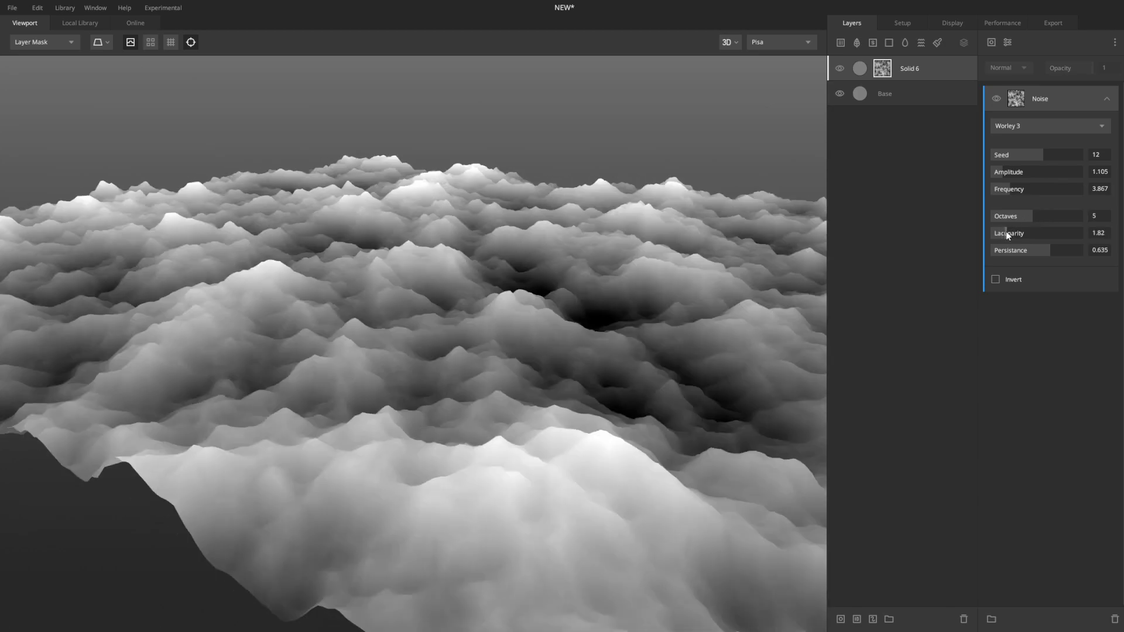
drag(1012, 192, 1012, 191)
alt+drag(641, 259, 699, 288)
drag(1034, 216, 1004, 234)
click(1054, 215)
Switch the viewport from the layer mask to PBR Metalness, and inspect the displaced terrain
alt+drag(352, 252, 390, 438)
scroll(404, 300, down, 5)
scroll(416, 294, up, 5)
key(m)
alt+drag(179, 250, 275, 358)
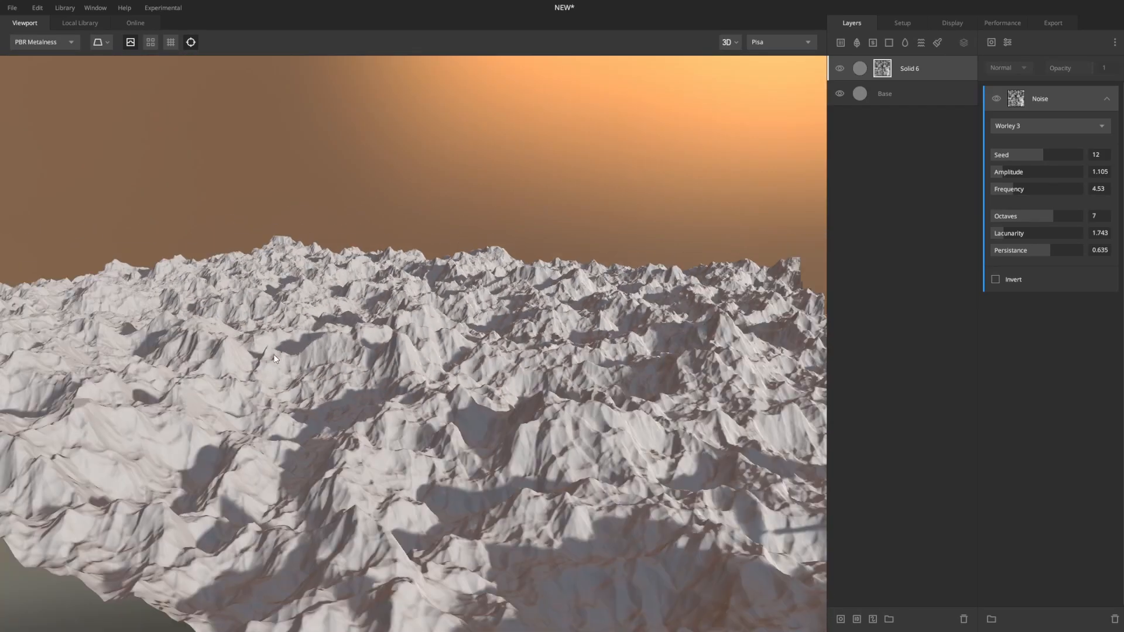
Add the Icelandic Mossy Rock surface from the local library as a layer above Solid 6
click(80, 24)
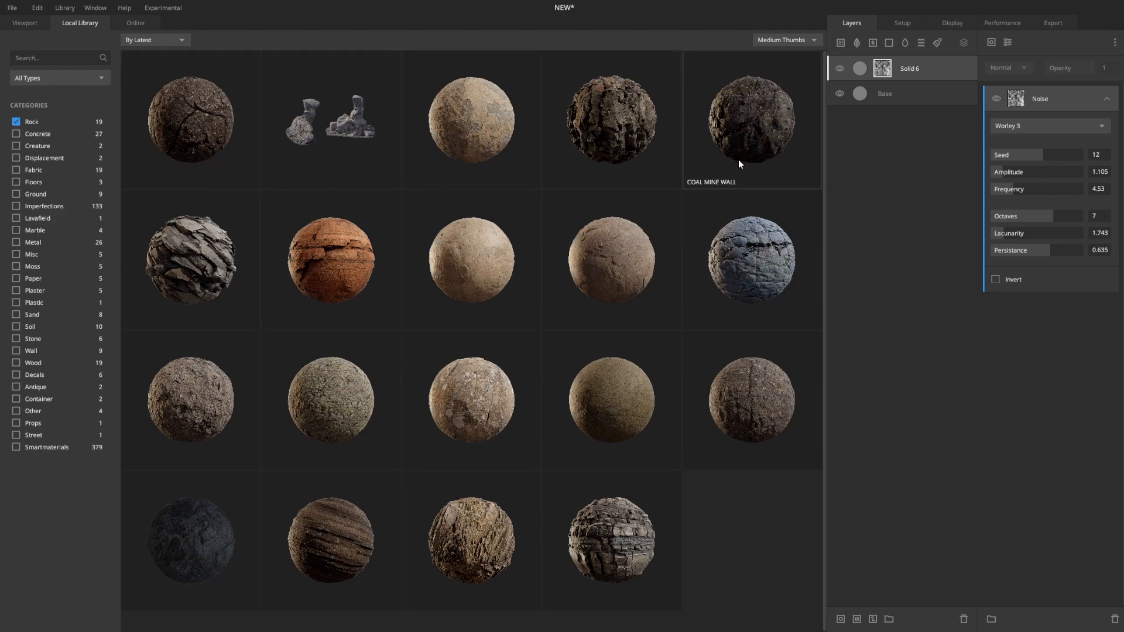
drag(753, 416, 923, 65)
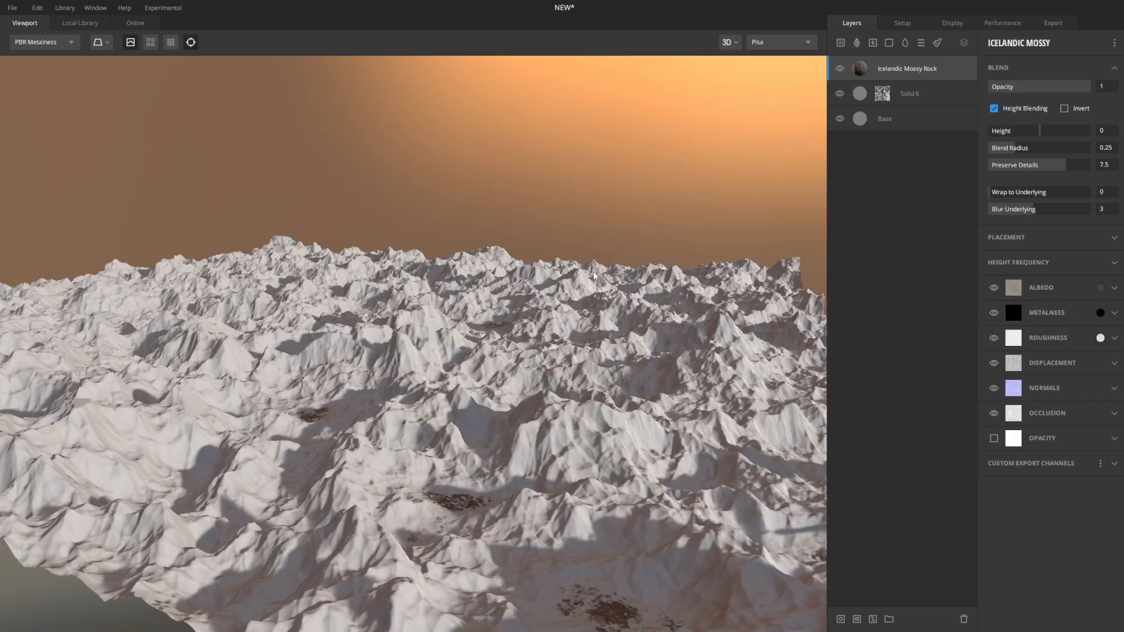
drag(441, 375, 486, 399)
middle_drag(486, 398, 481, 340)
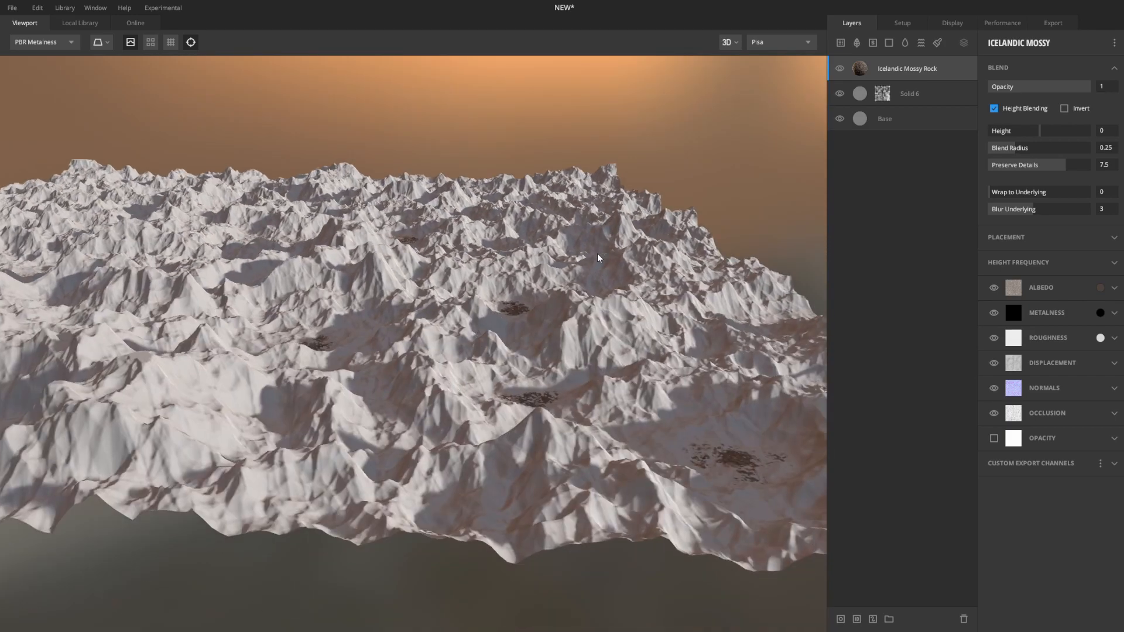
Disable the displacement channel of the Icelandic Mossy Rock layer, and inspect the rock texture across the terrain
click(993, 363)
drag(637, 260, 947, 141)
drag(559, 225, 790, 243)
scroll(610, 250, up, 3)
drag(610, 250, 814, 282)
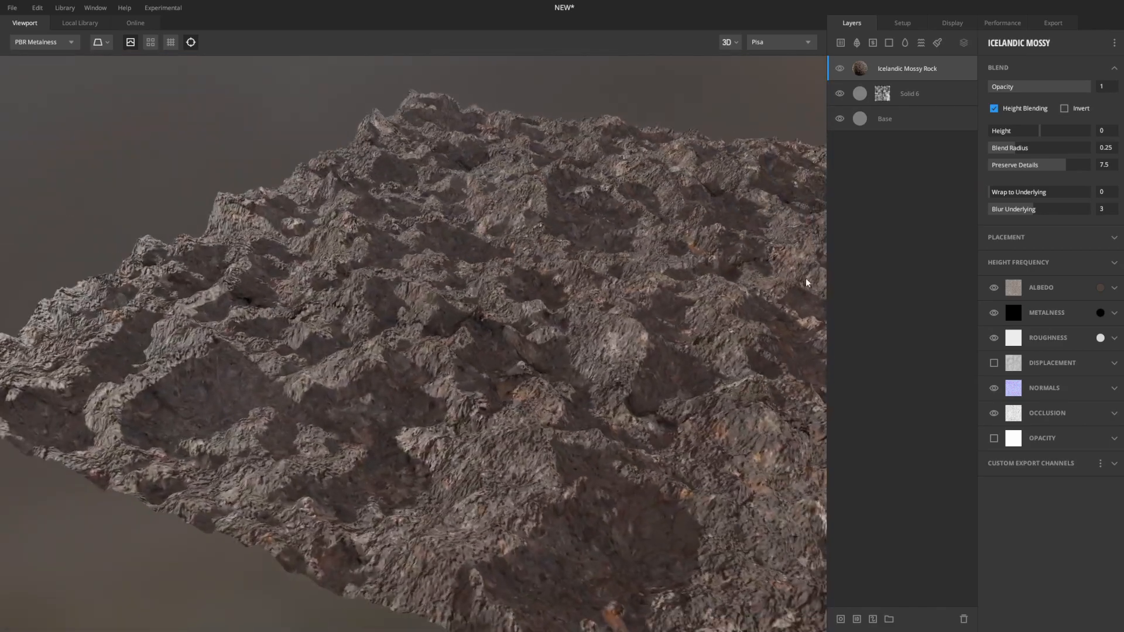
scroll(516, 286, down, 3)
drag(534, 309, 371, 297)
drag(458, 364, 515, 372)
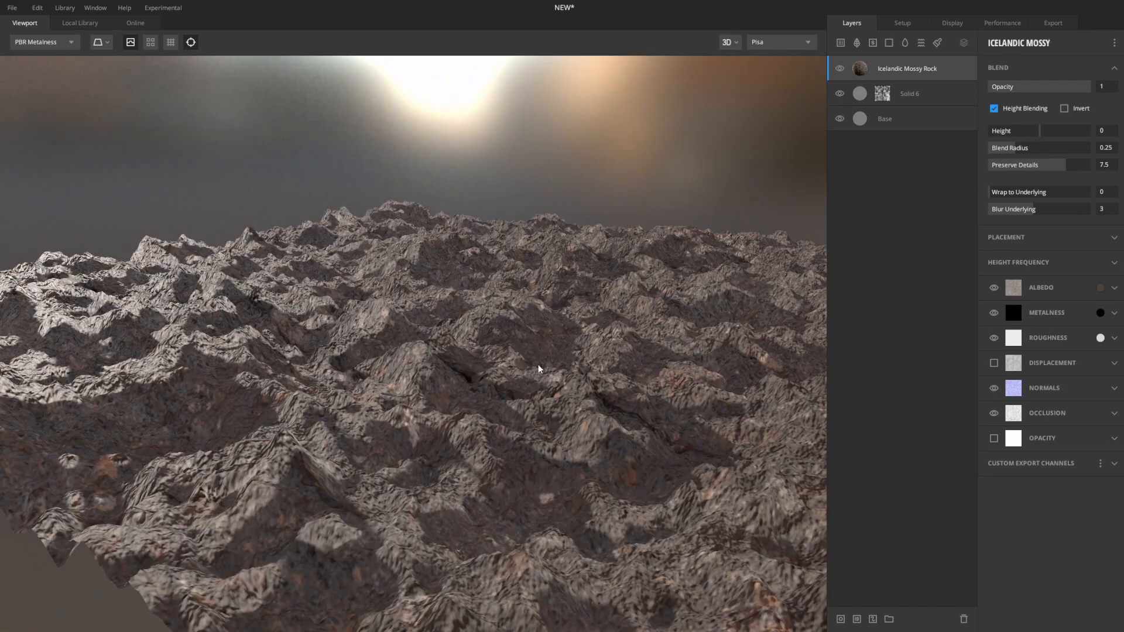
Set the Icelandic Mossy Rock layer's tiling to 5 repetitions in X and Y, and check the whole terrain
click(1115, 239)
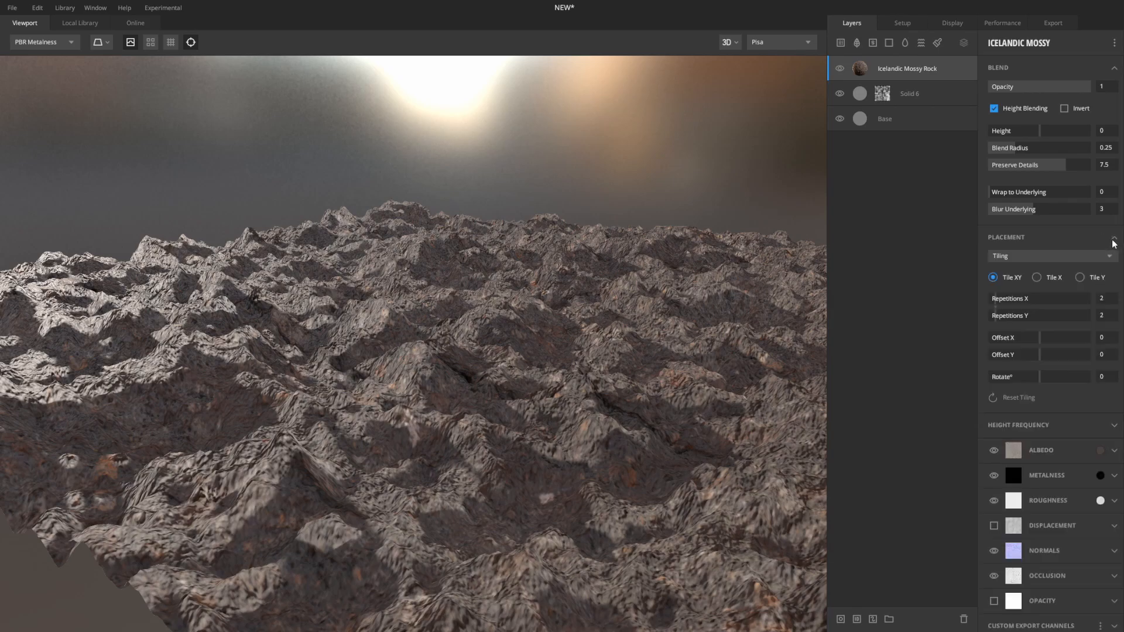
text(5)
click(1106, 312)
text(5)
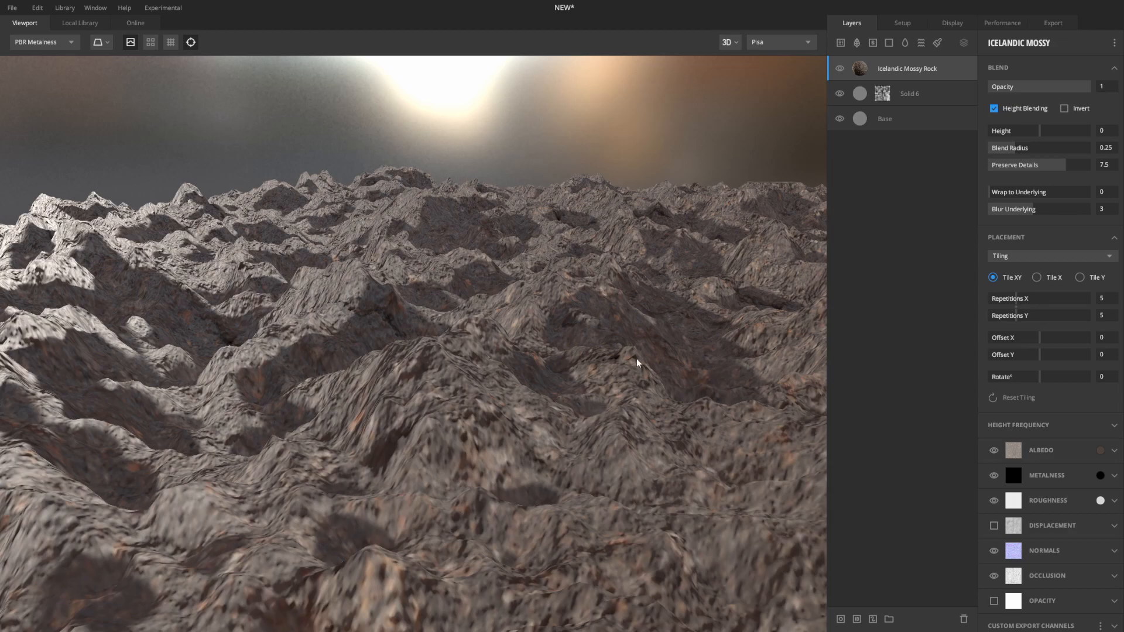
scroll(644, 297, down, 10)
drag(606, 297, 310, 299)
scroll(527, 354, up, 5)
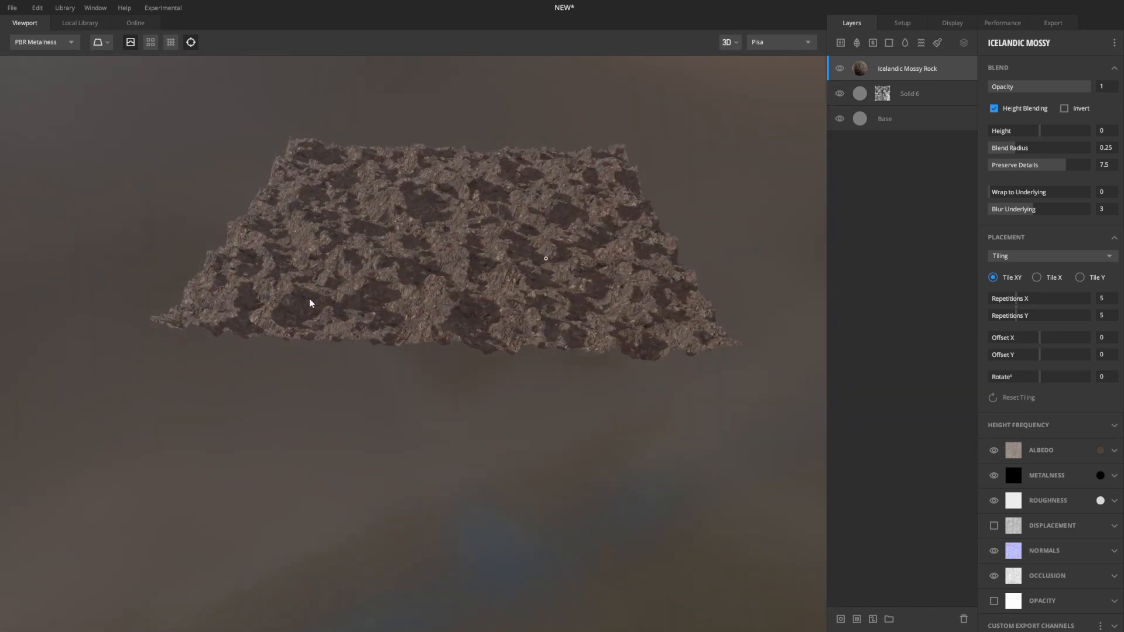
middle_drag(383, 241, 377, 294)
scroll(377, 294, up, 3)
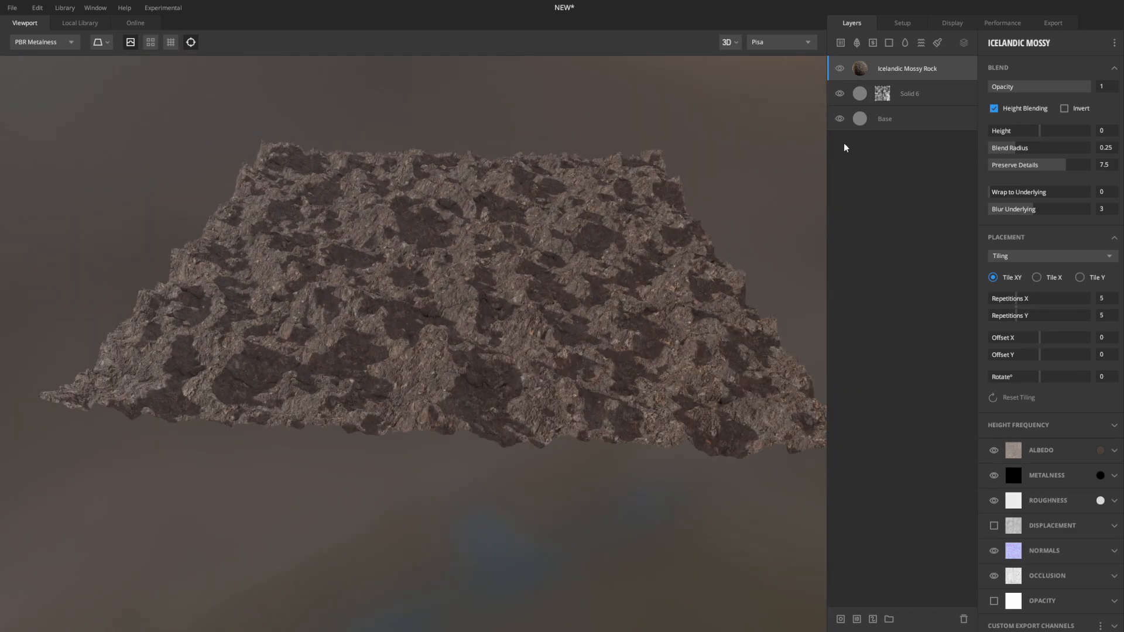
click(885, 93)
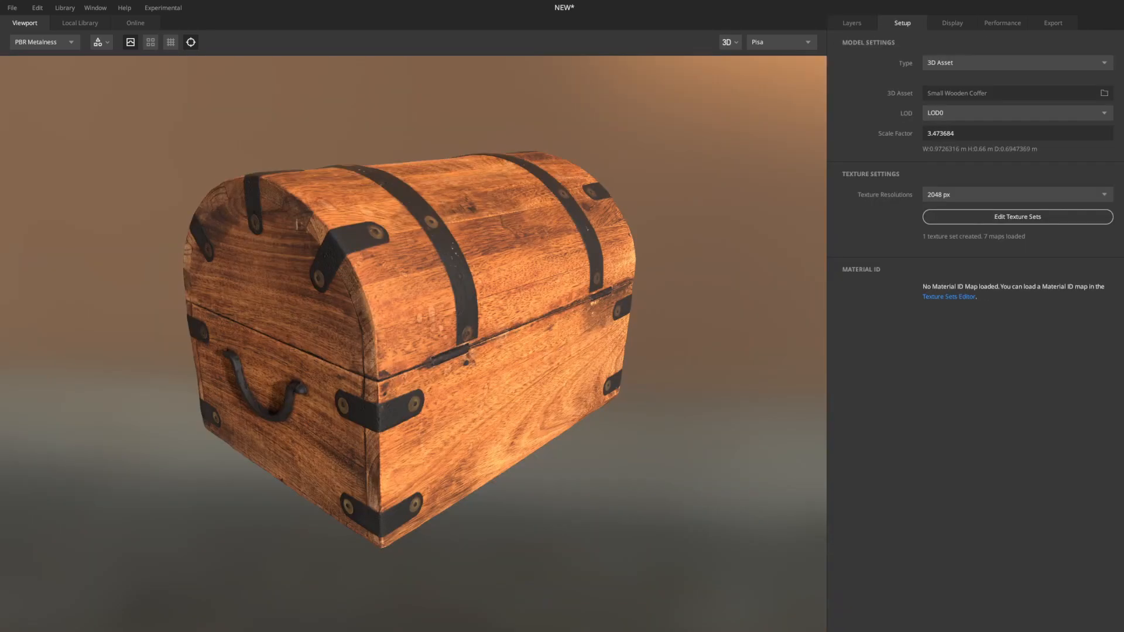
Examine the Small Wooden Coffer asset from several angles and display its layer stack
alt+drag(712, 288, 679, 289)
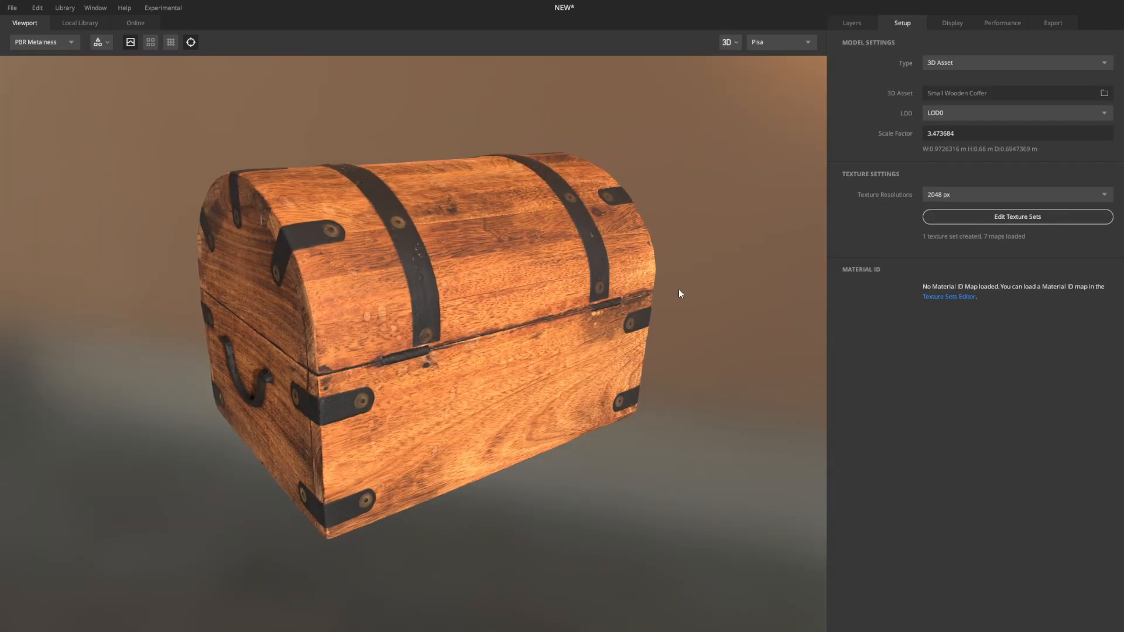
click(866, 23)
alt+drag(644, 256, 631, 256)
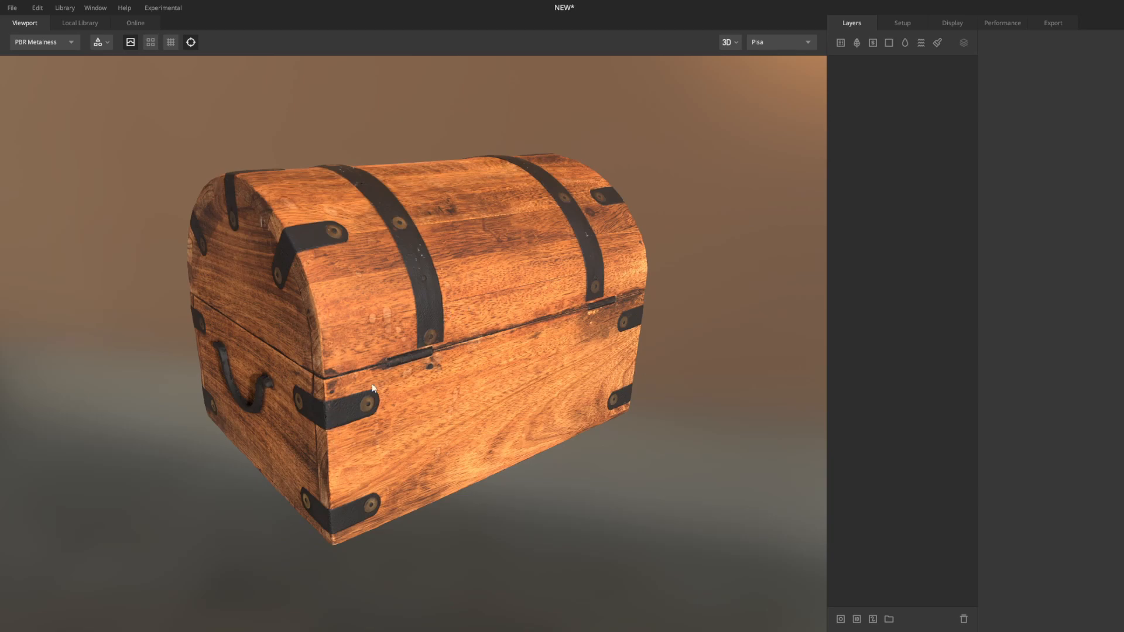
alt+drag(383, 378, 544, 290)
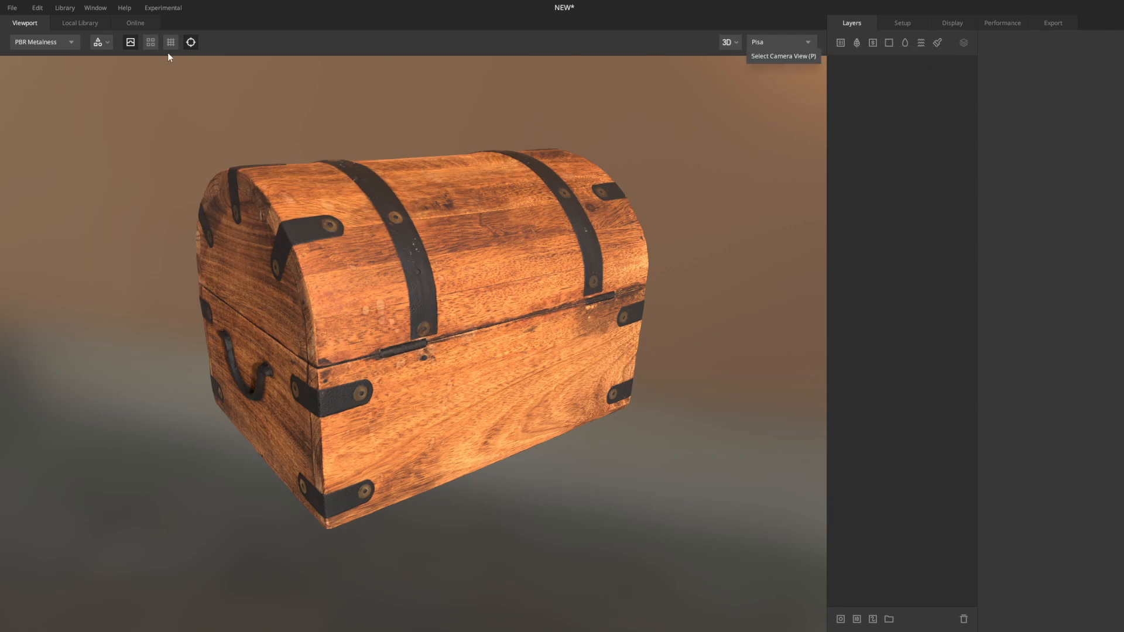
Browse the local material library and open the online library
click(84, 23)
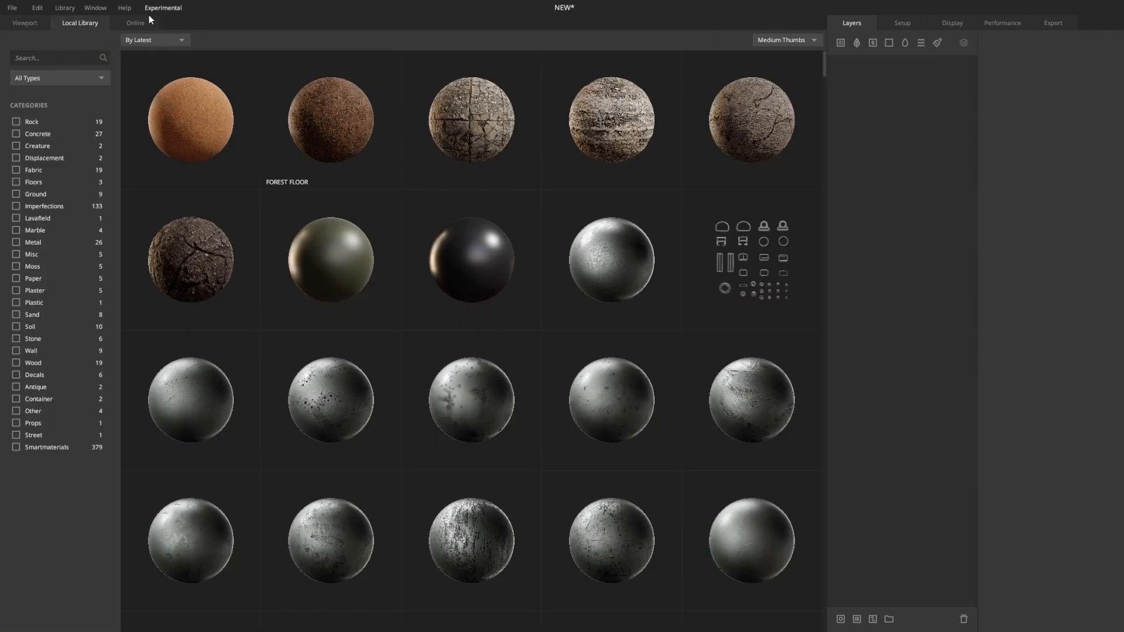
click(136, 22)
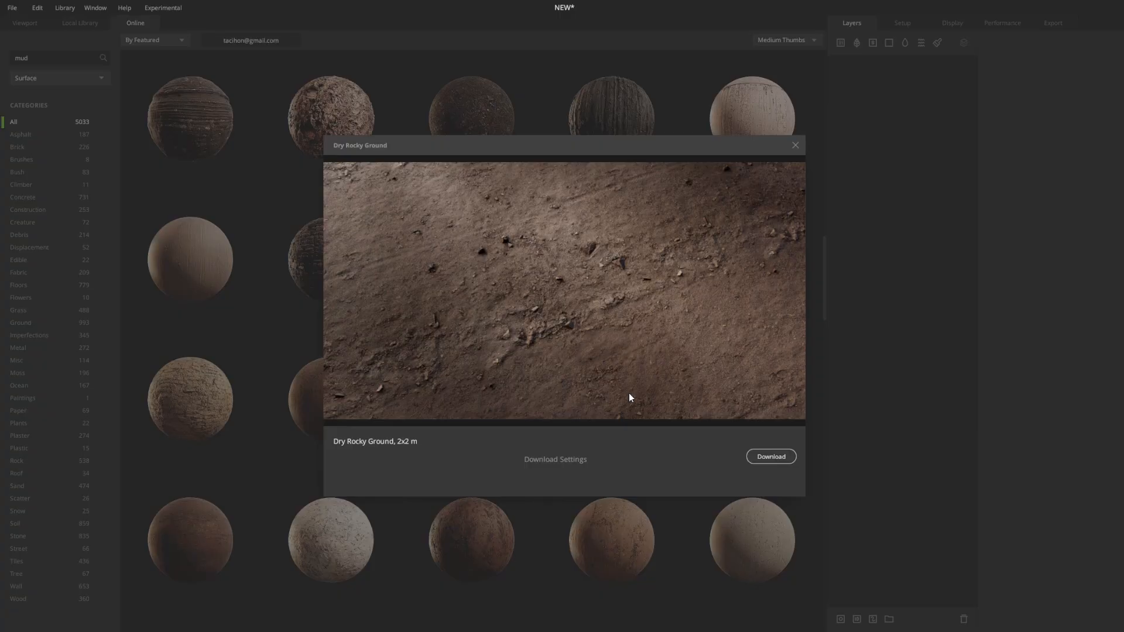
Add the Dry Rocky Ground surface from the local library as a layer on the coffer and disable its displacement channel
click(795, 145)
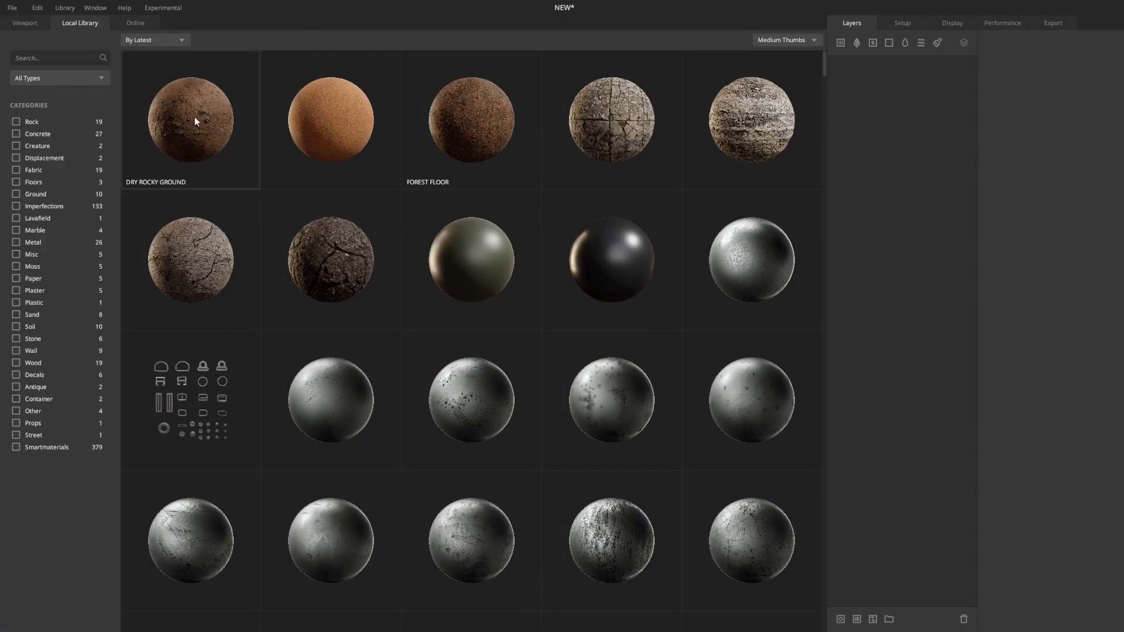
drag(195, 117, 904, 115)
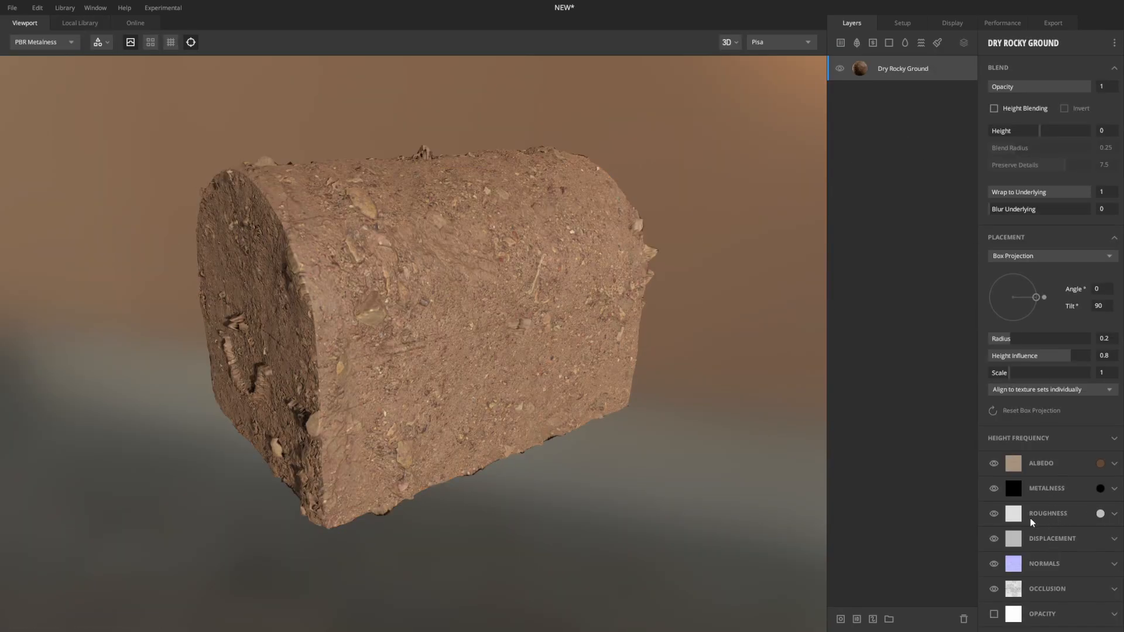
click(994, 539)
click(994, 538)
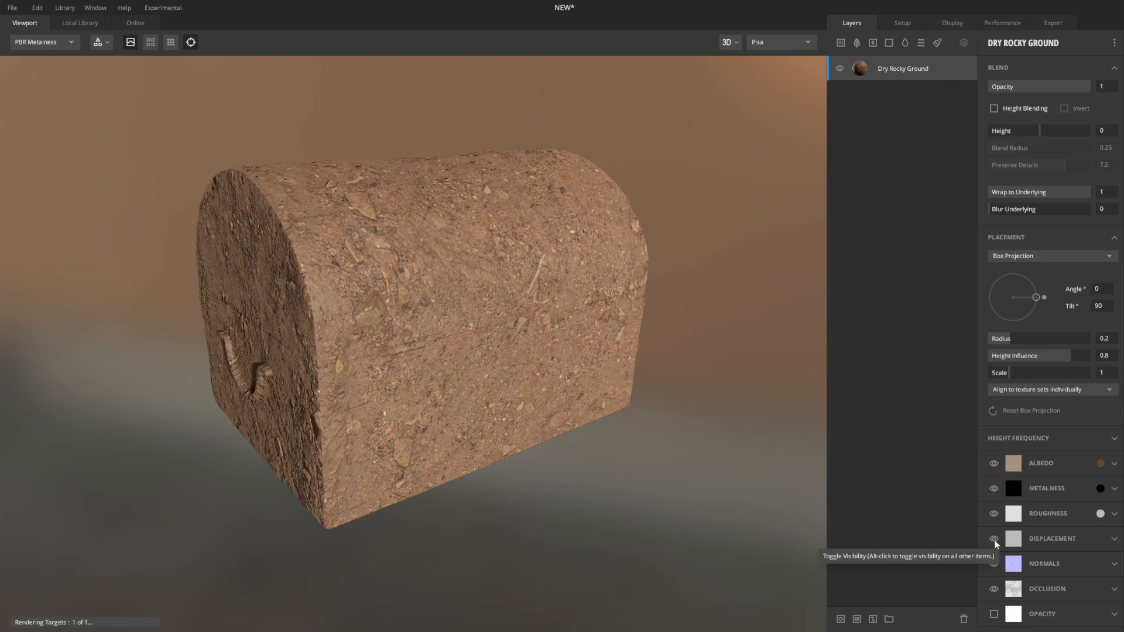
click(994, 539)
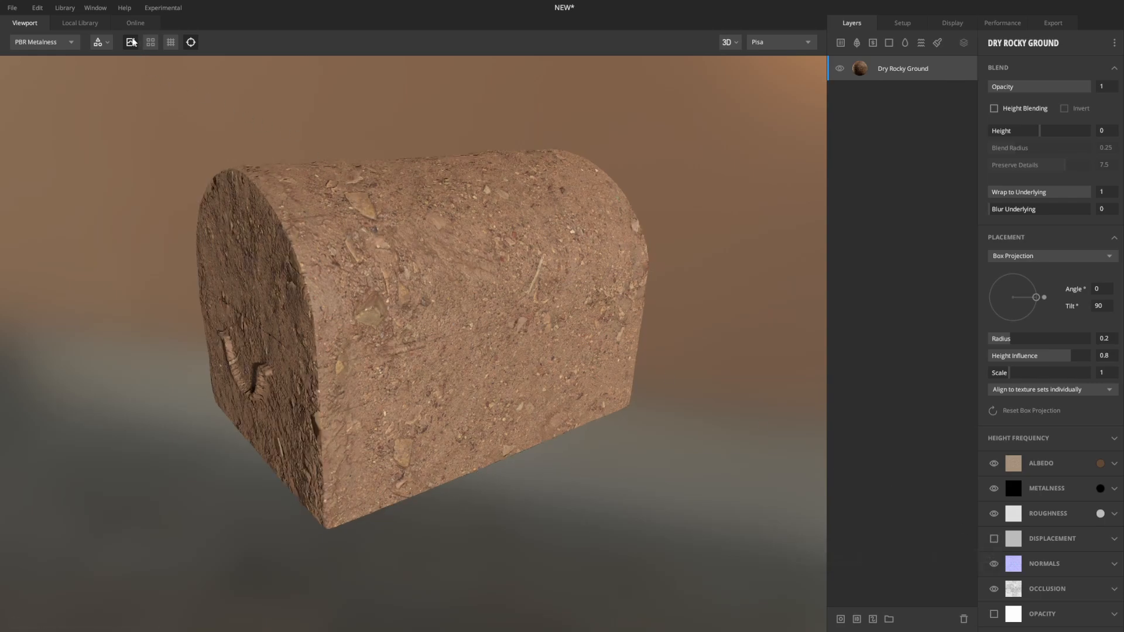
drag(512, 355, 522, 338)
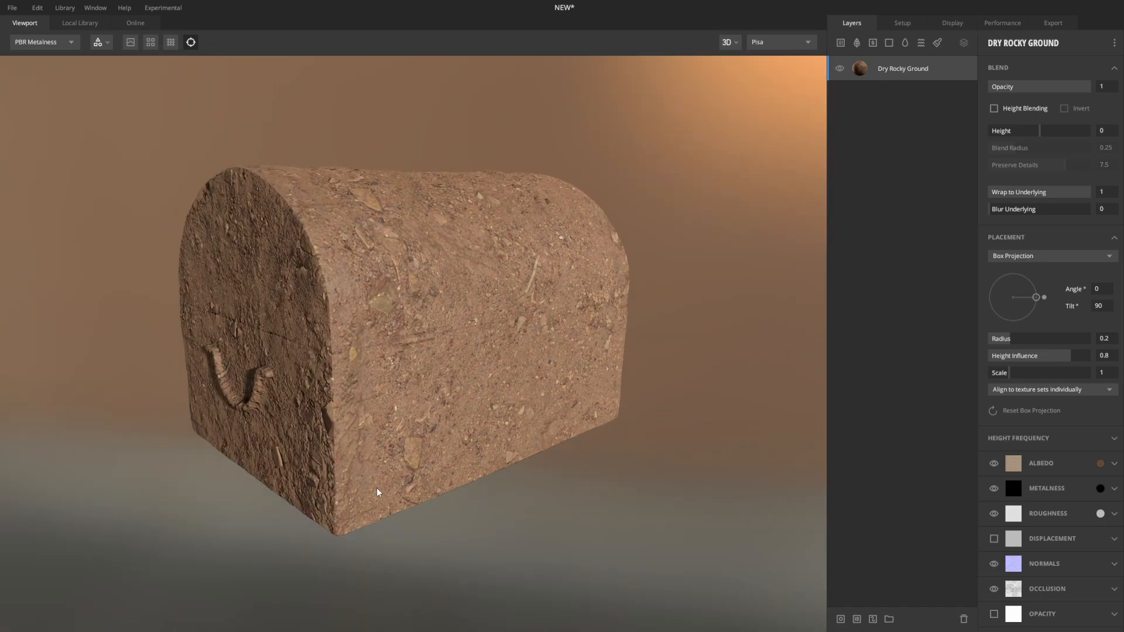
mouse_move(515, 209)
mouse_down()
mouse_move(374, 236)
mouse_move(527, 224)
mouse_up()
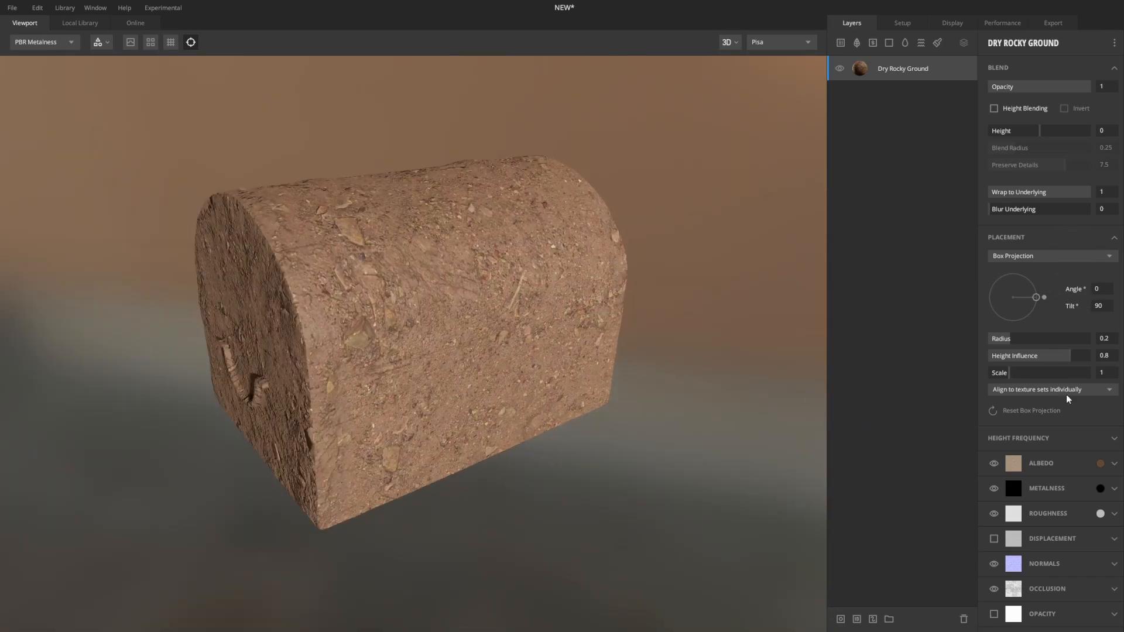
Set the Dry Rocky Ground layer's box projection scale to 0.184 and inspect the texture on the coffer
drag(1009, 375, 992, 377)
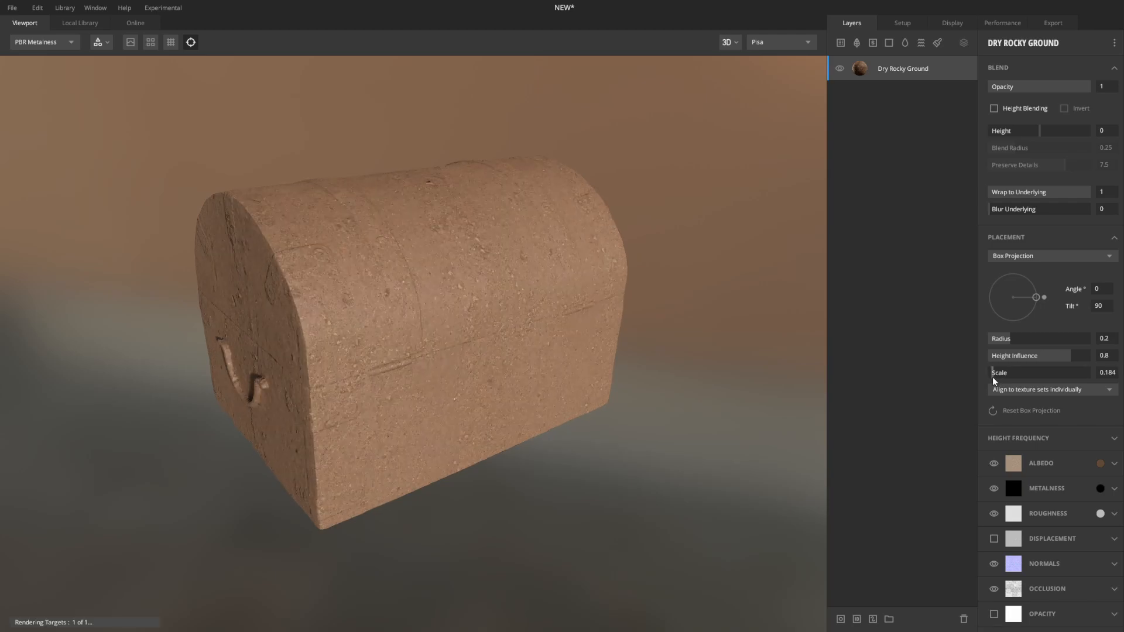
drag(372, 425, 322, 412)
scroll(322, 412, down, 5)
scroll(459, 398, up, 5)
scroll(541, 261, down, 5)
scroll(480, 338, up, 2)
drag(480, 340, 499, 334)
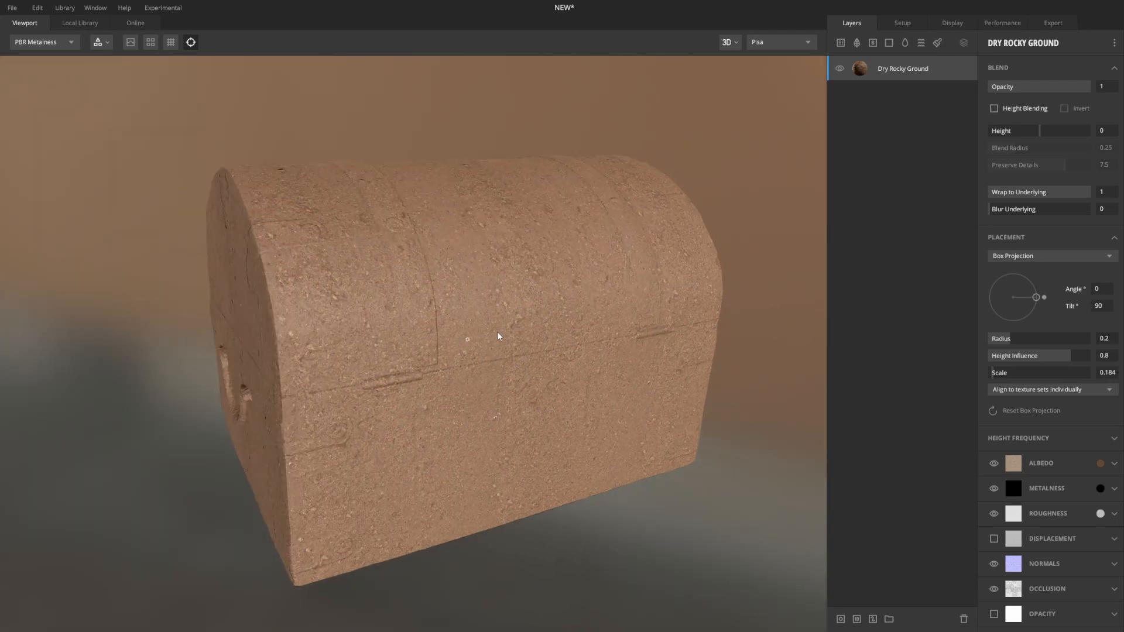
Add a mask stack with a Position Gradient component to the Dry Rocky Ground layer, and inspect the masked coffer
right_click(894, 70)
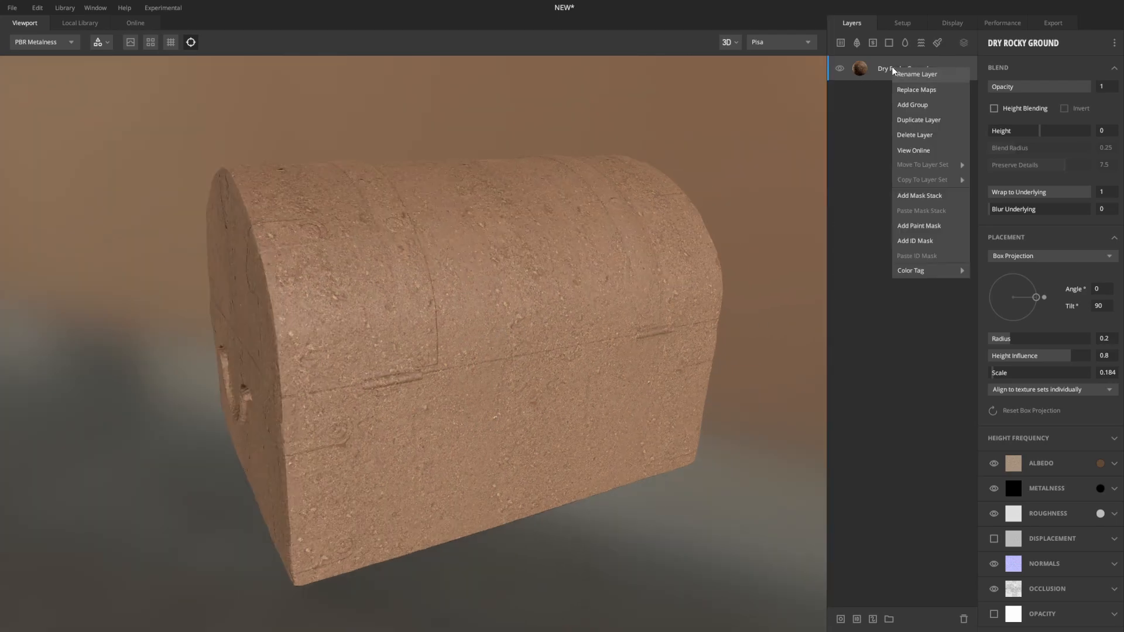
click(929, 198)
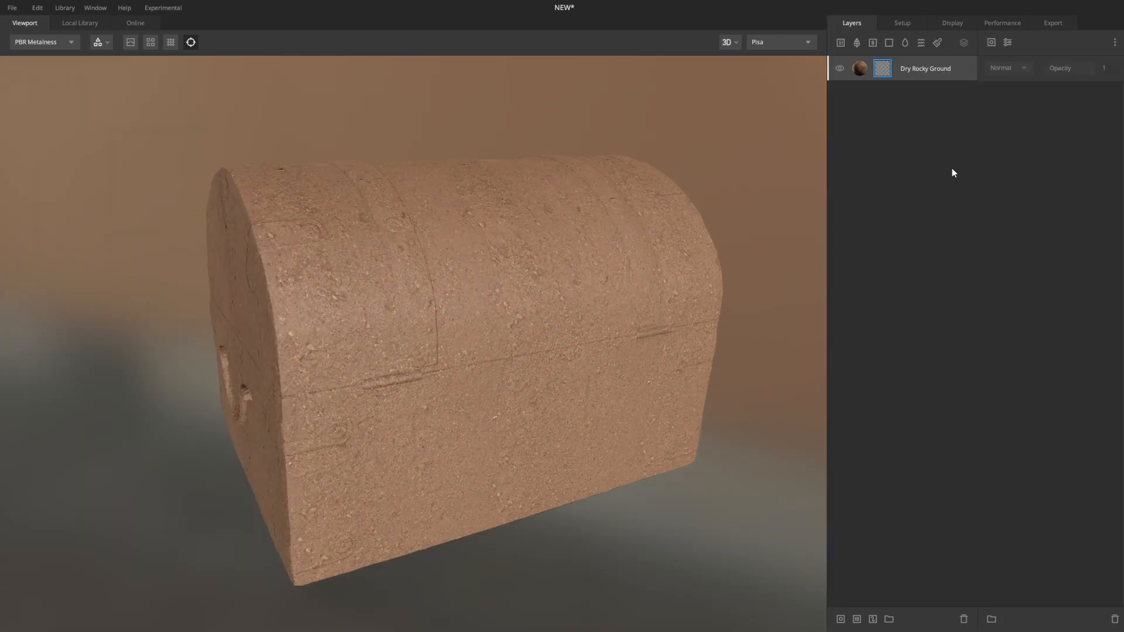
click(991, 42)
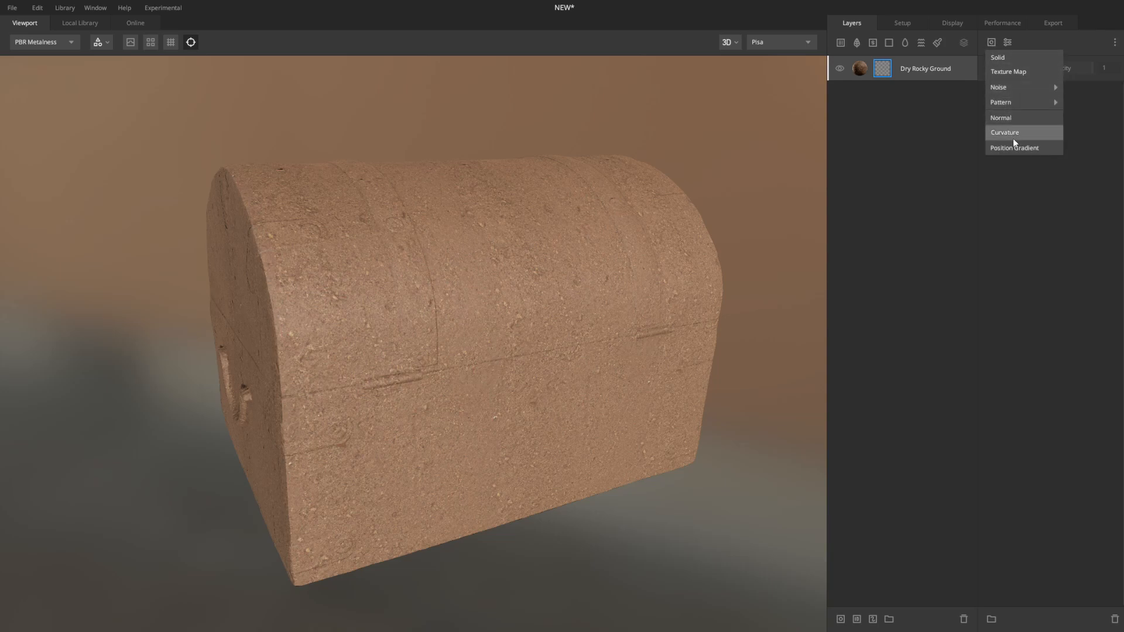
click(574, 380)
drag(538, 501, 342, 517)
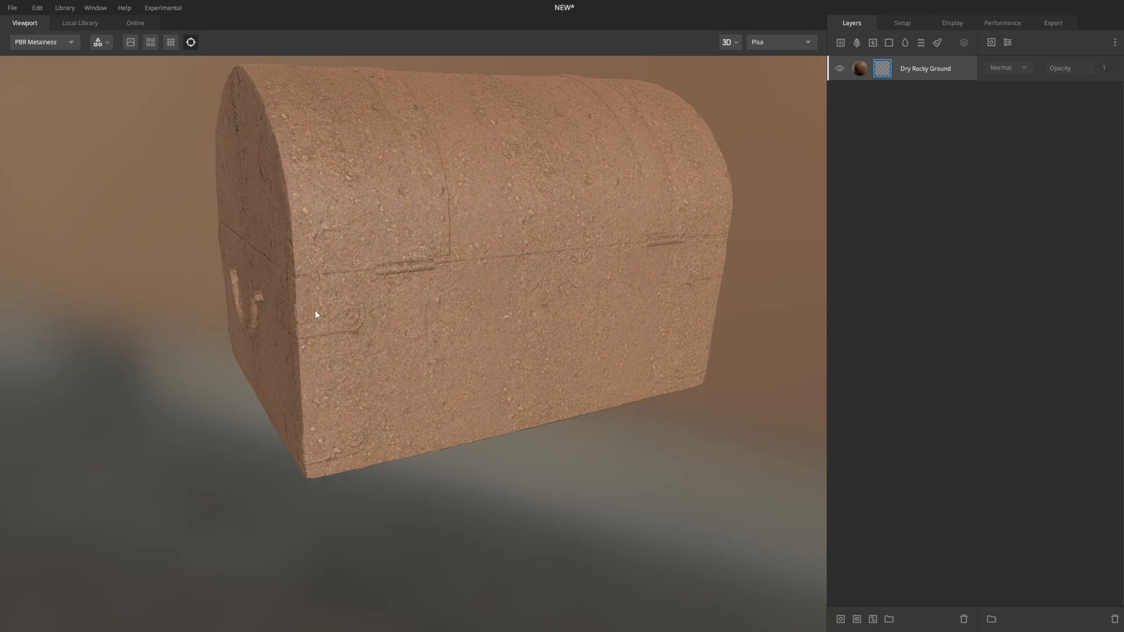
click(991, 43)
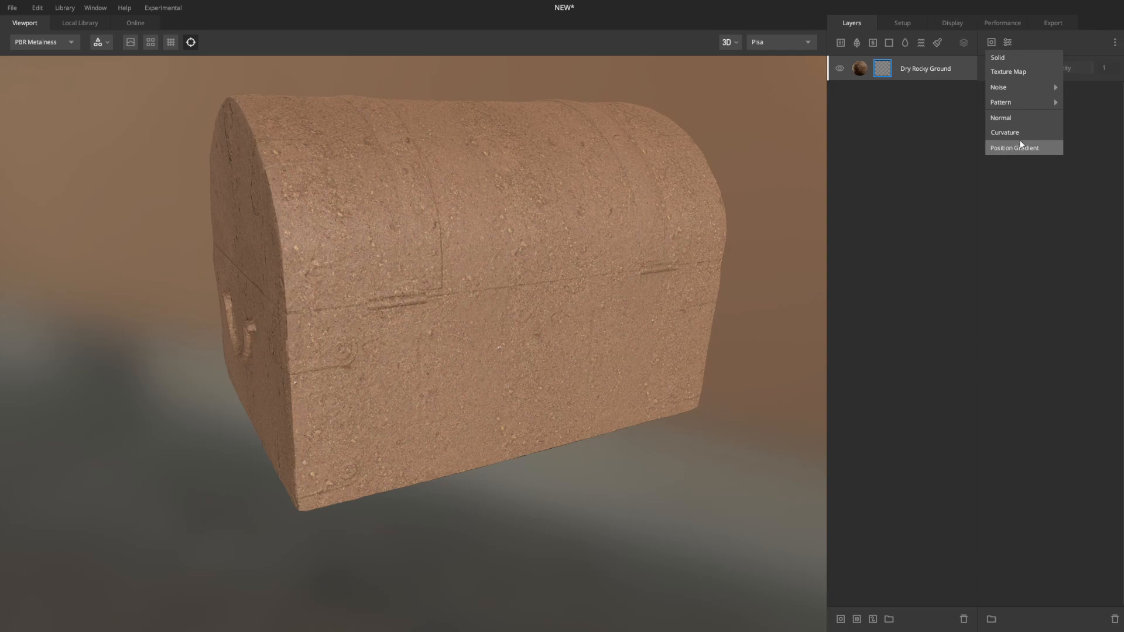
click(1025, 146)
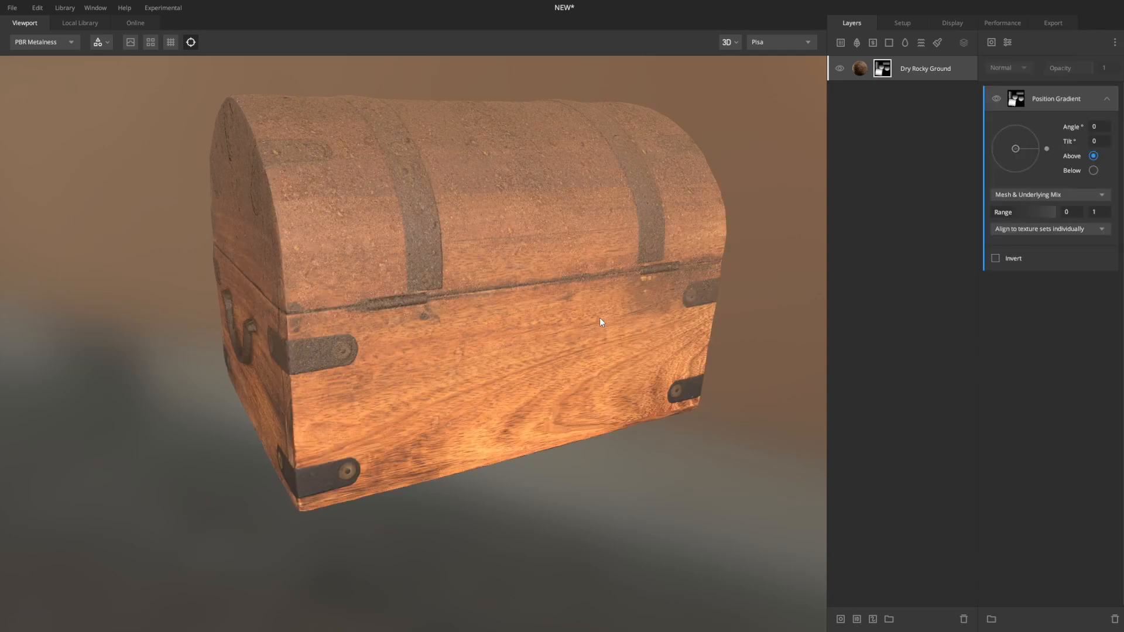
drag(597, 296, 747, 223)
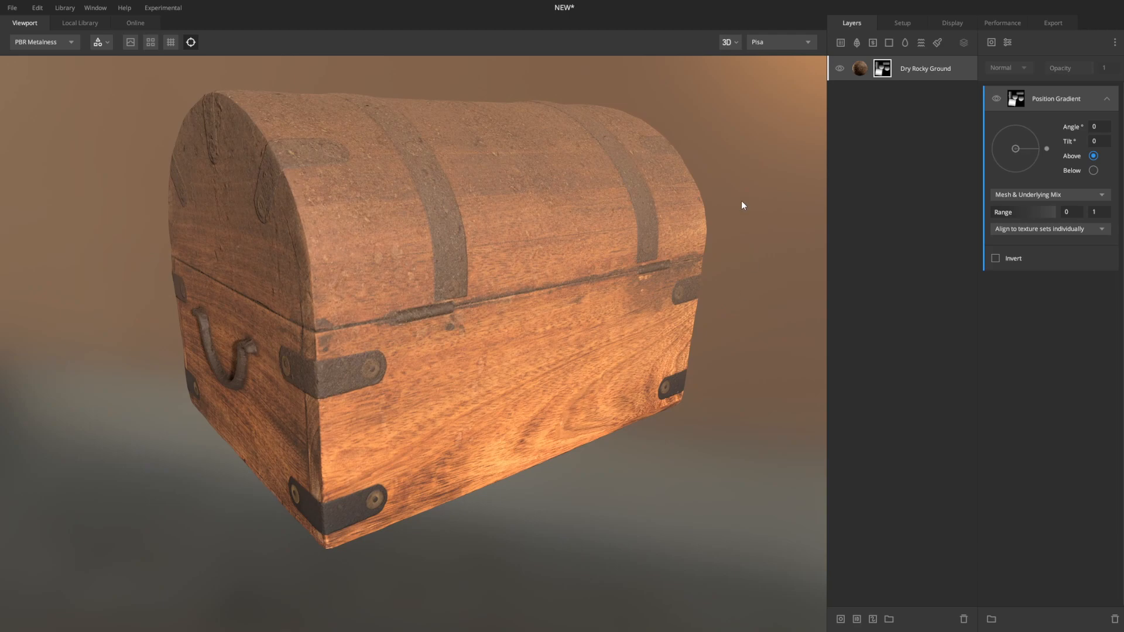
drag(40, 154, 373, 114)
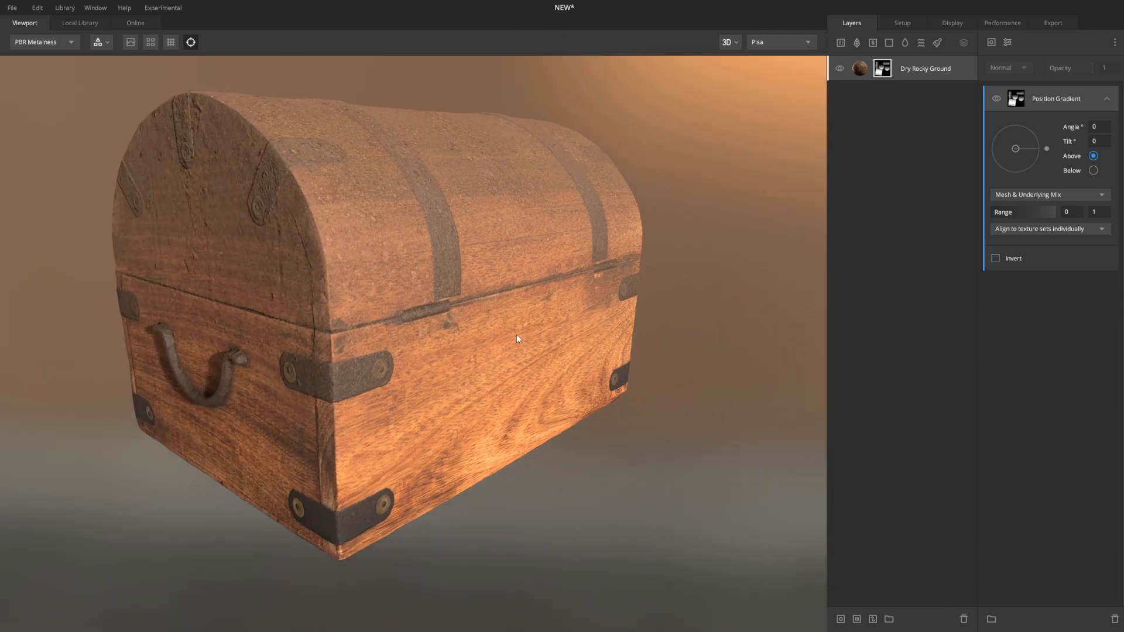
Switch the position gradient's direction to Below, comparing the layer mask with the textured coffer
key(m)
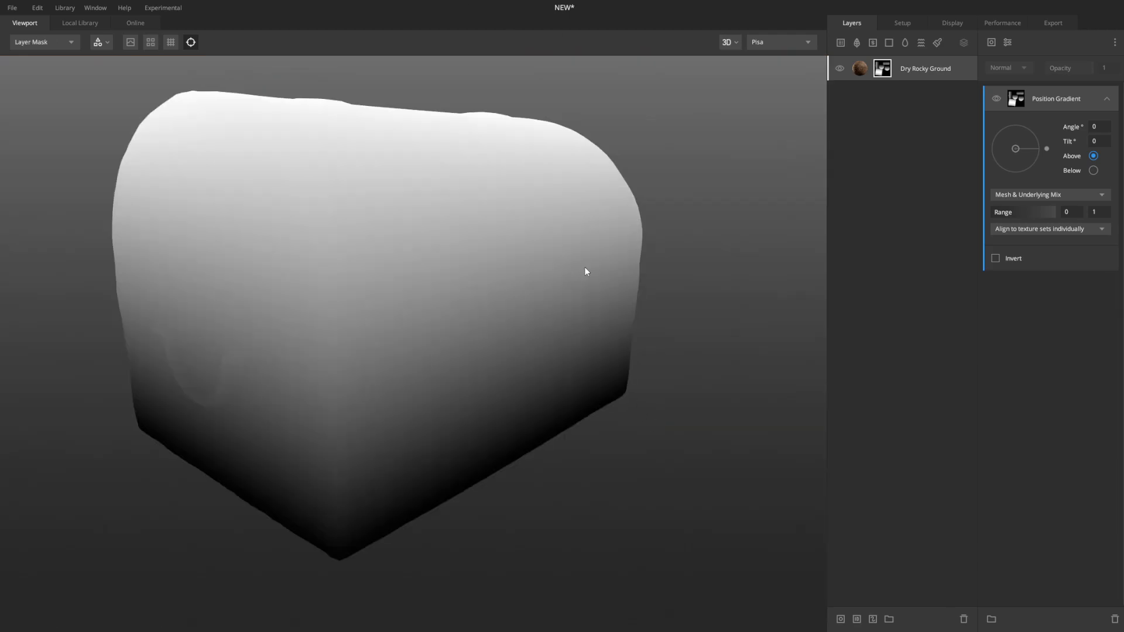
drag(584, 267, 545, 267)
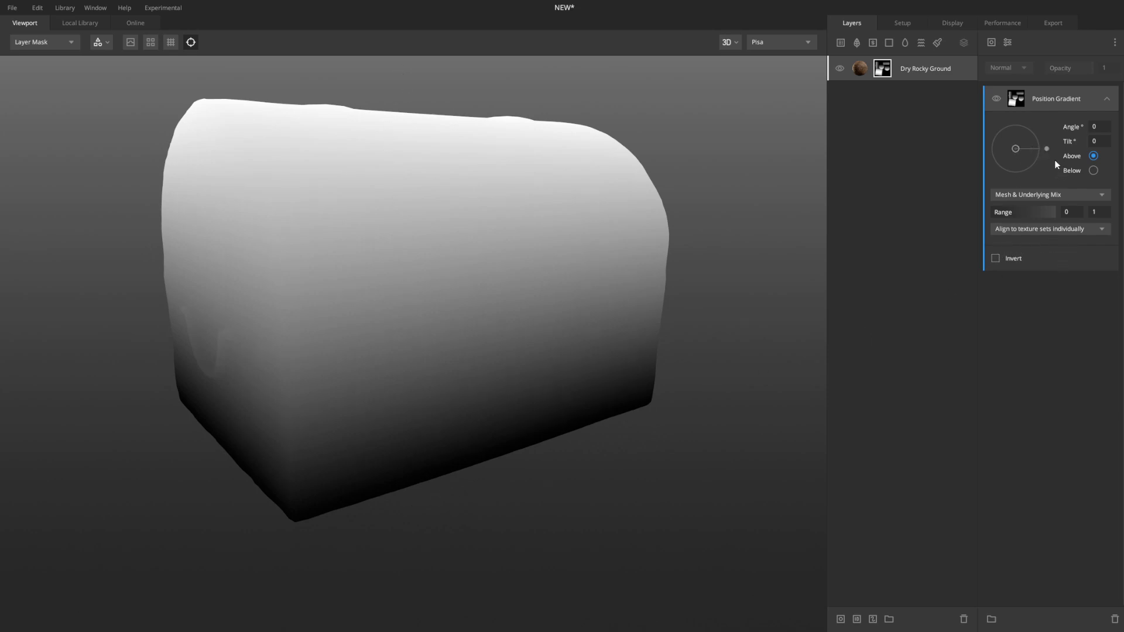
click(1094, 170)
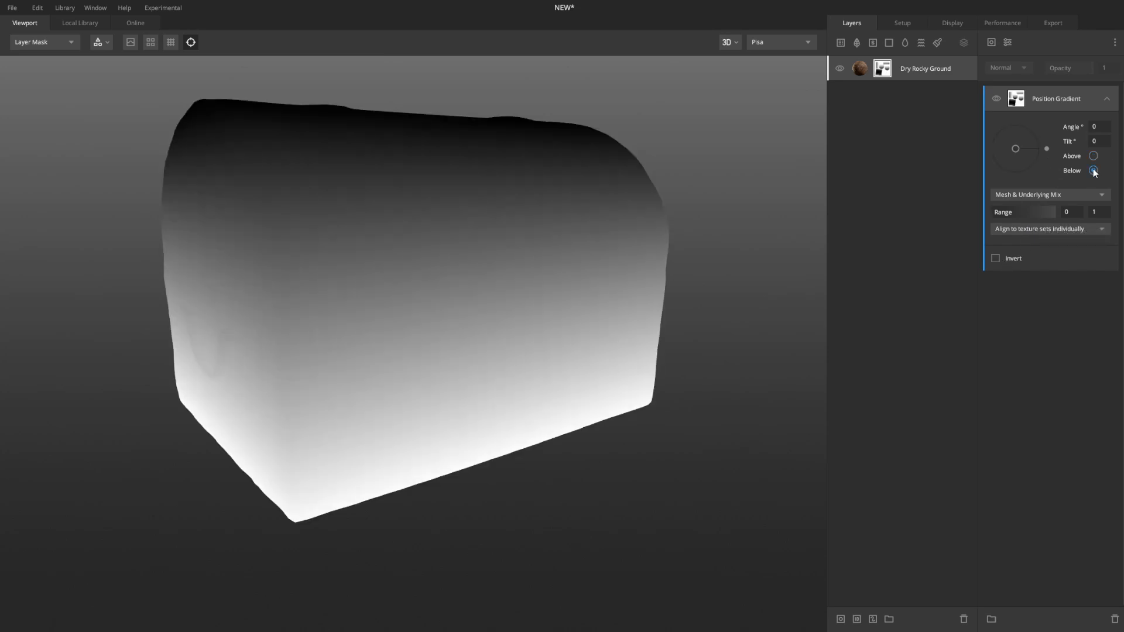
key(m)
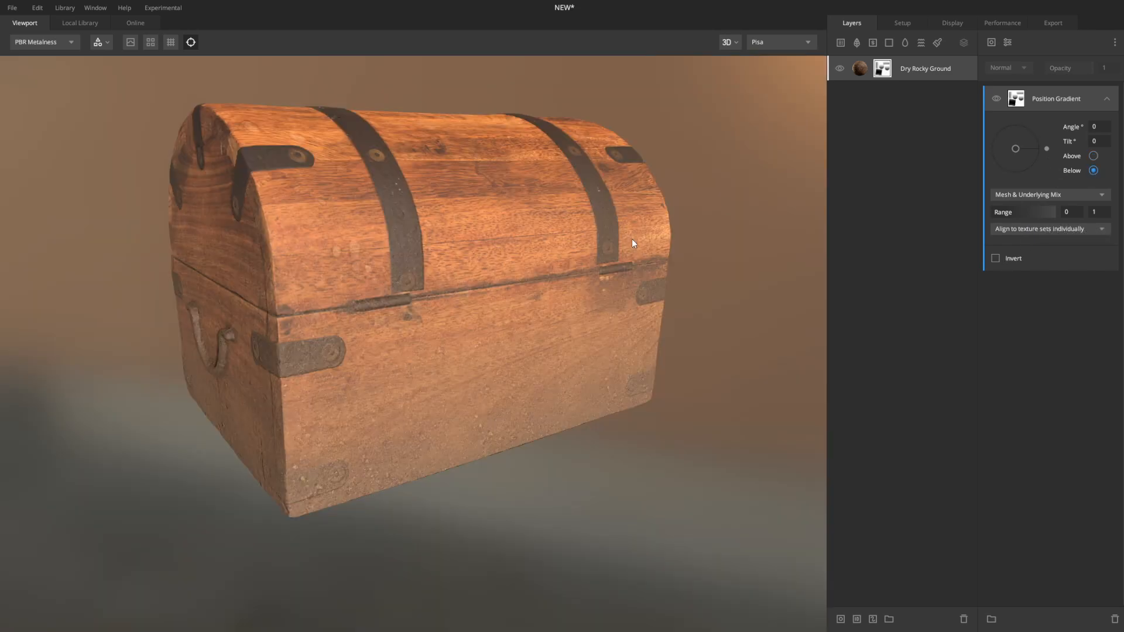
key(m)
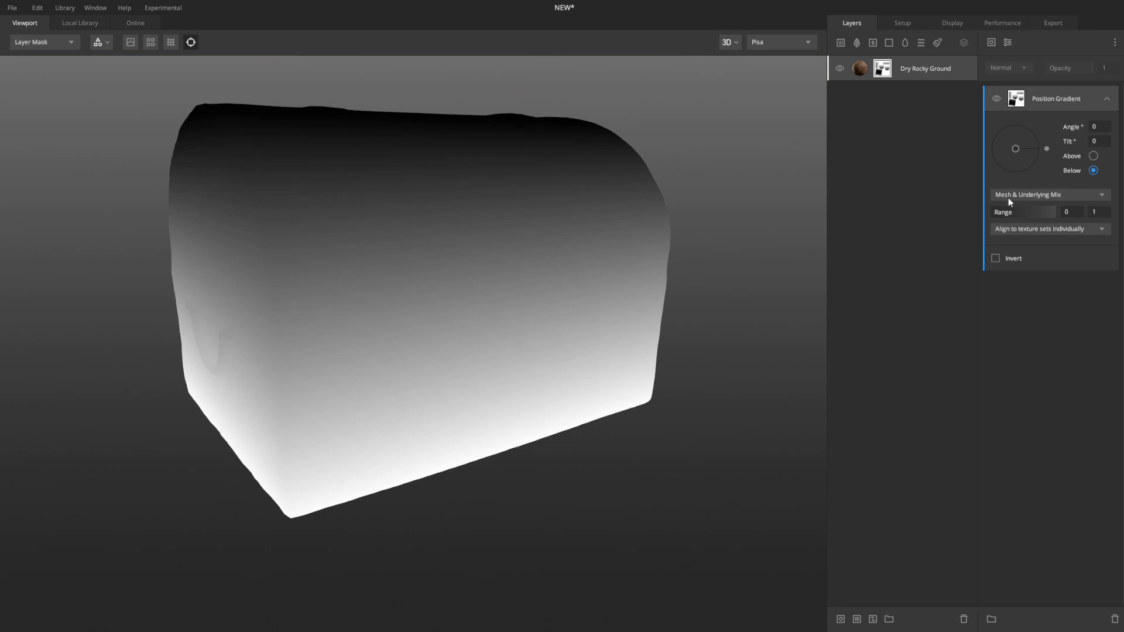
Set the position gradient's range to 0.389 and 0.802, and check the dirt on the coffer's lower part
drag(994, 209, 1020, 210)
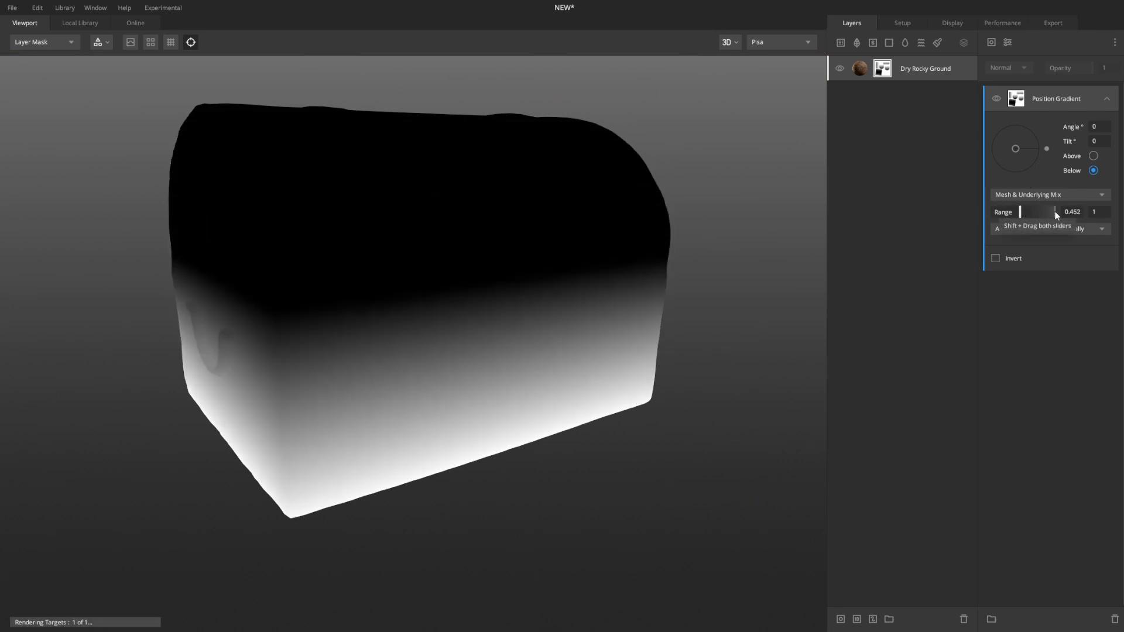
drag(571, 440, 580, 406)
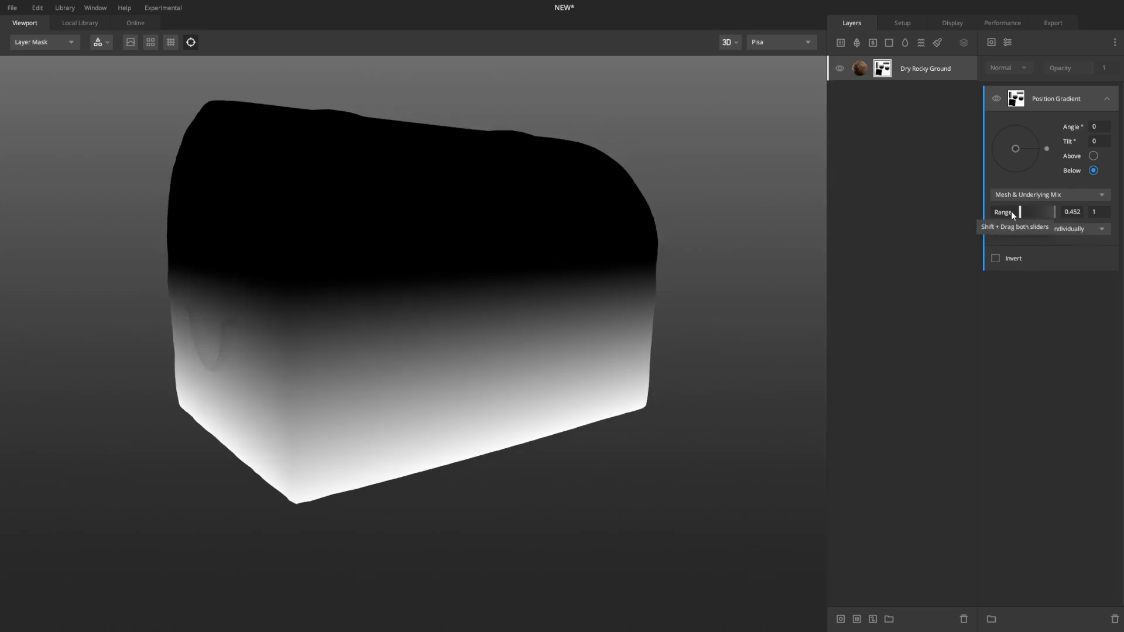
mouse_move(1021, 209)
mouse_down()
mouse_move(1049, 211)
mouse_move(1017, 214)
mouse_up()
key(m)
alt+drag(531, 345, 432, 344)
alt+middle_drag(421, 337, 511, 316)
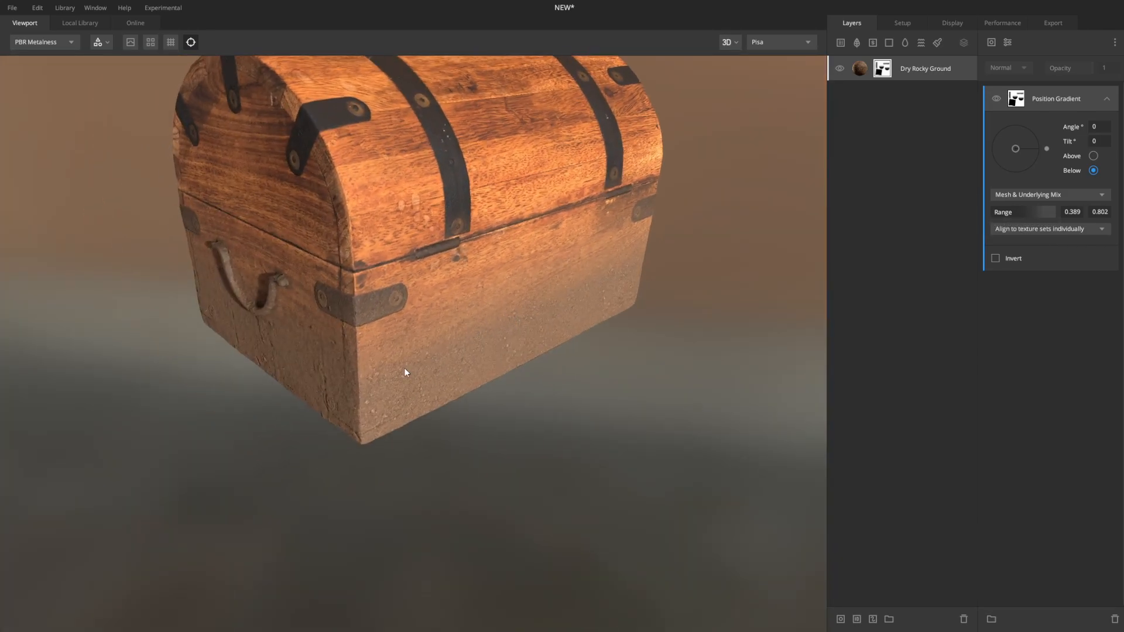
alt+drag(349, 395, 506, 387)
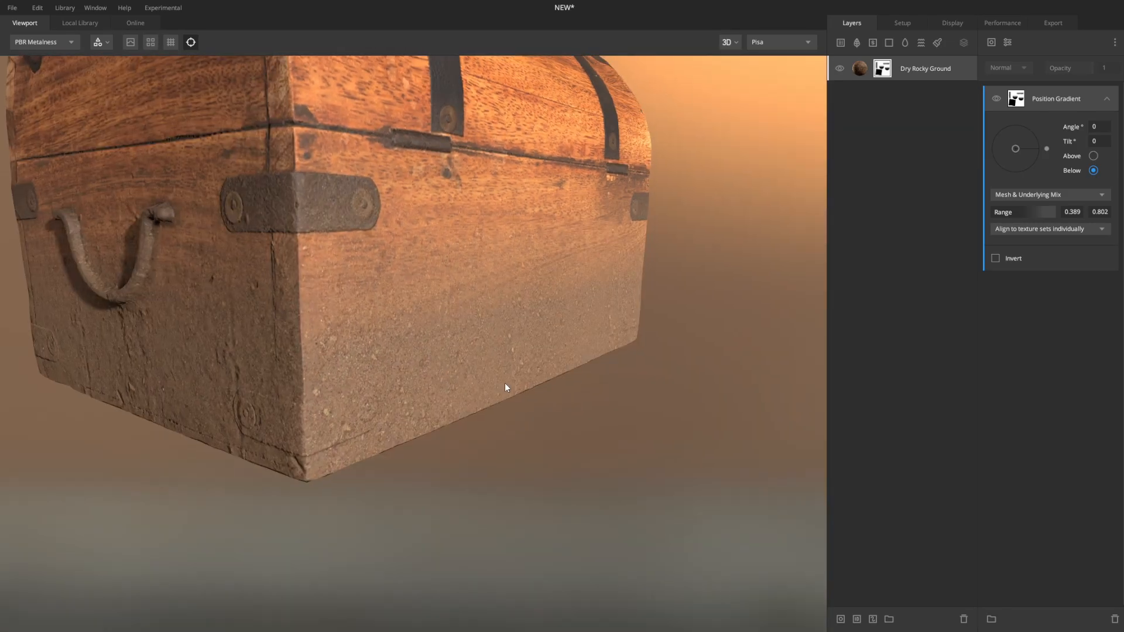
Display the layer mask and add a Perlin noise component above the position gradient in the mask stack
key(m)
alt+middle_drag(511, 278, 488, 316)
alt+right_drag(488, 316, 451, 343)
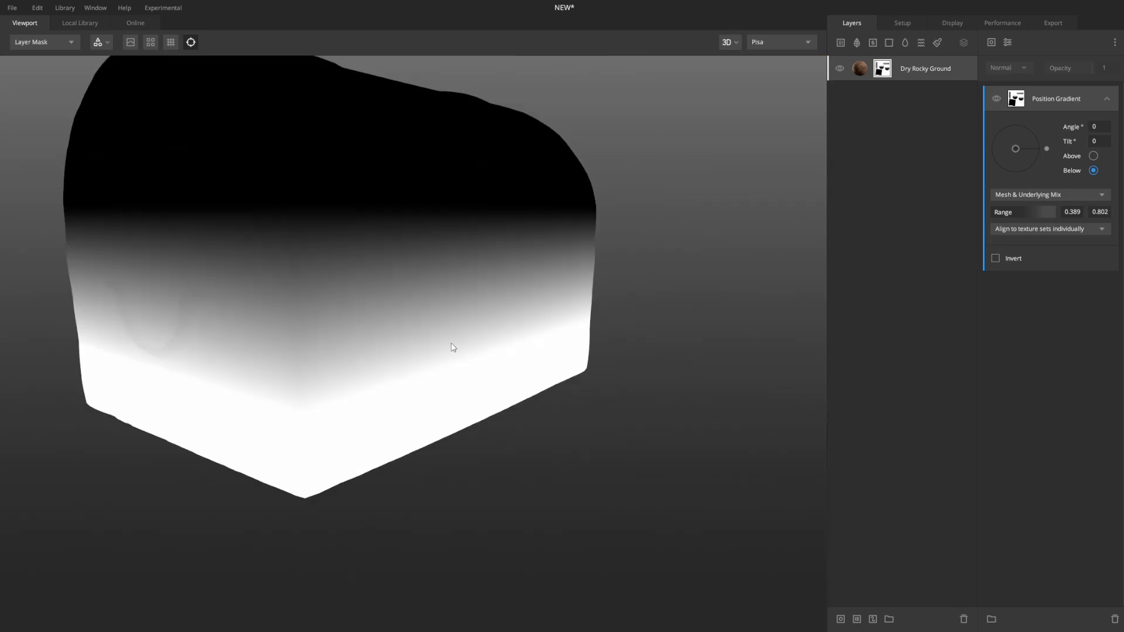
alt+drag(589, 203, 644, 254)
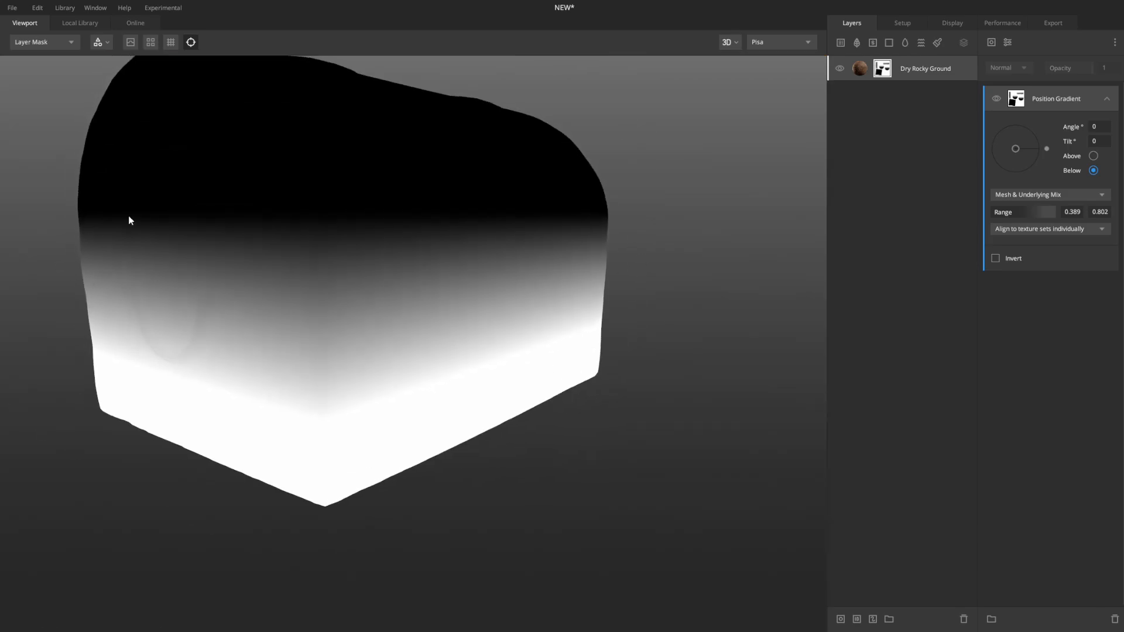
alt+drag(649, 205, 627, 236)
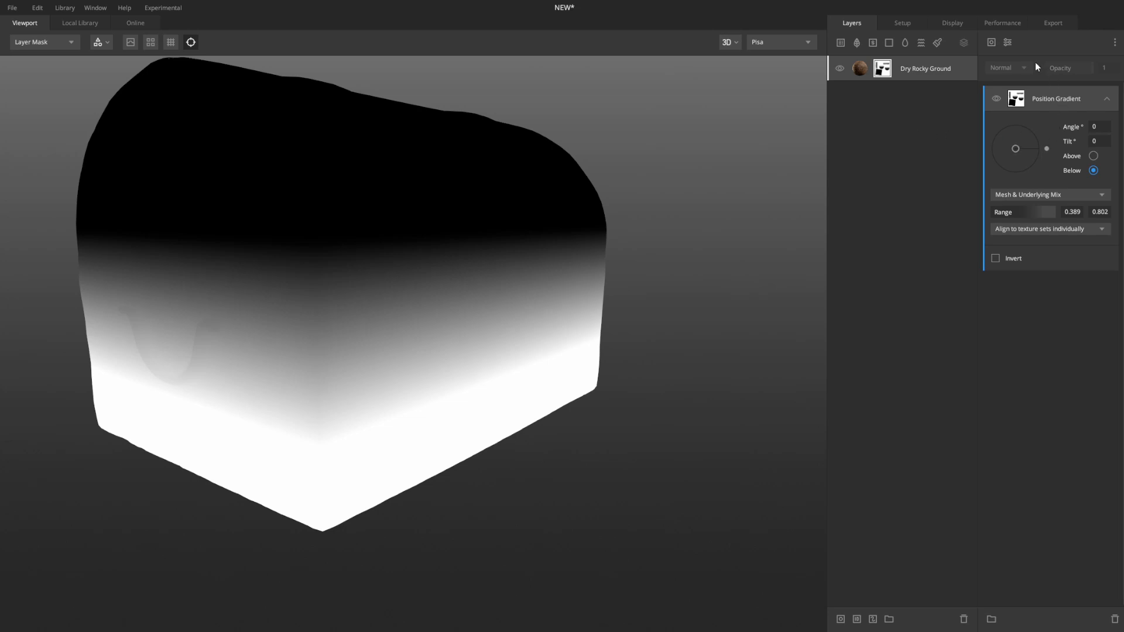
click(1107, 98)
click(992, 46)
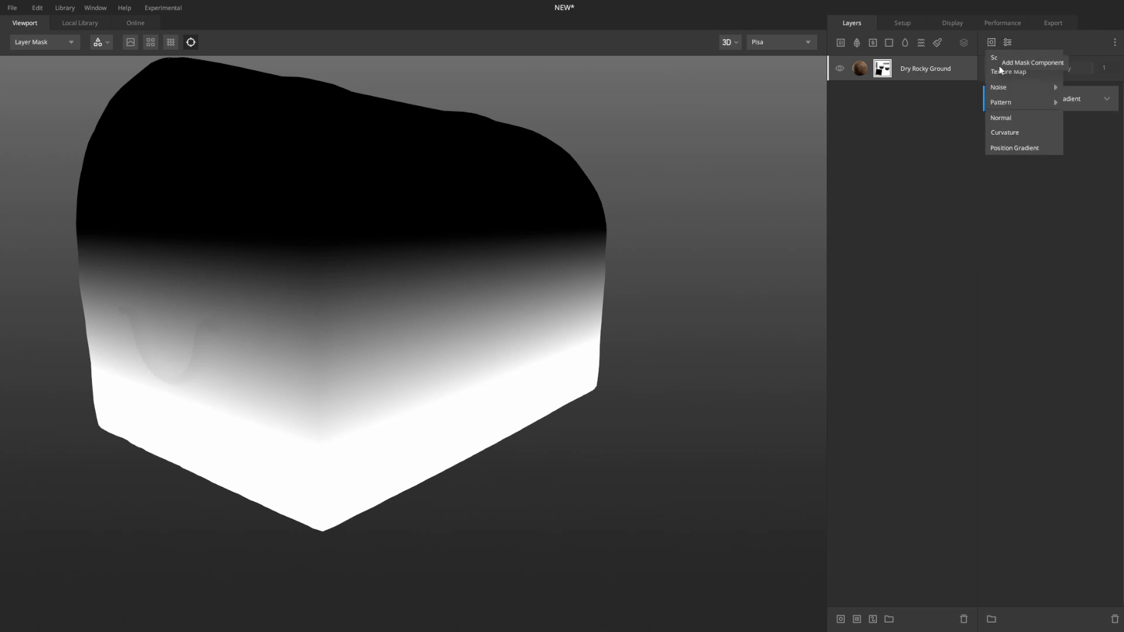
mouse_move(1006, 86)
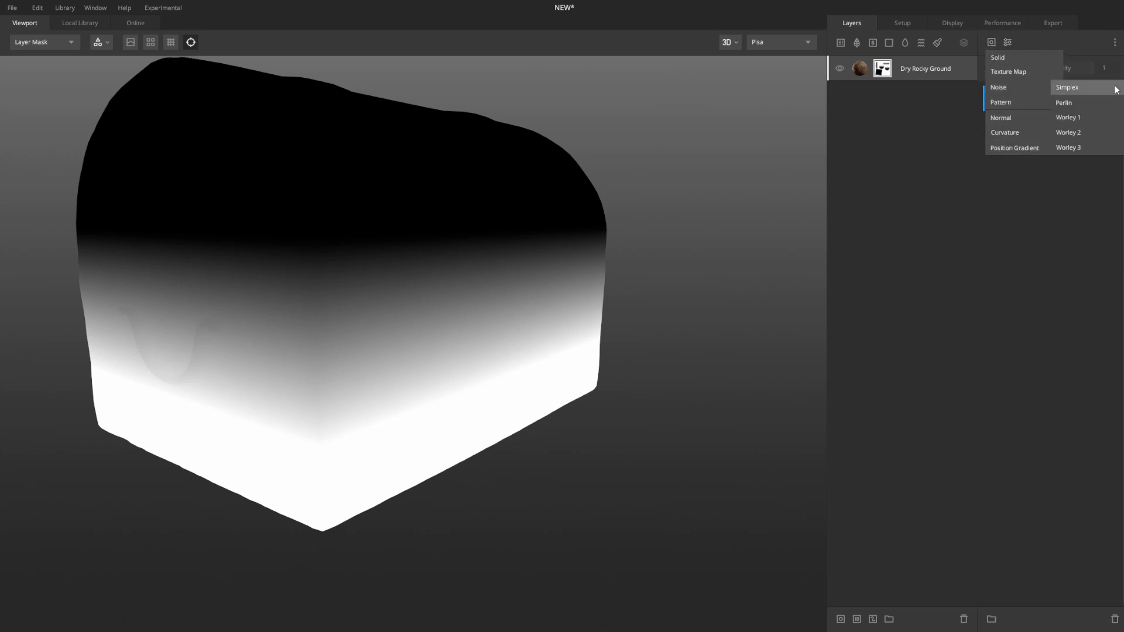
click(1083, 101)
alt+drag(767, 261, 730, 281)
mouse_move(726, 237)
alt+mouse_down()
mouse_move(608, 244)
mouse_move(717, 239)
alt+mouse_up()
mouse_move(434, 233)
alt+mouse_down()
mouse_move(441, 242)
mouse_move(431, 240)
alt+mouse_up()
Set the Perlin noise seed to 40, compare the mask with the noise hidden and shown, and keep the Normal blend mode
drag(1016, 156, 1055, 149)
key(q)
key(q)
alt+drag(684, 266, 661, 264)
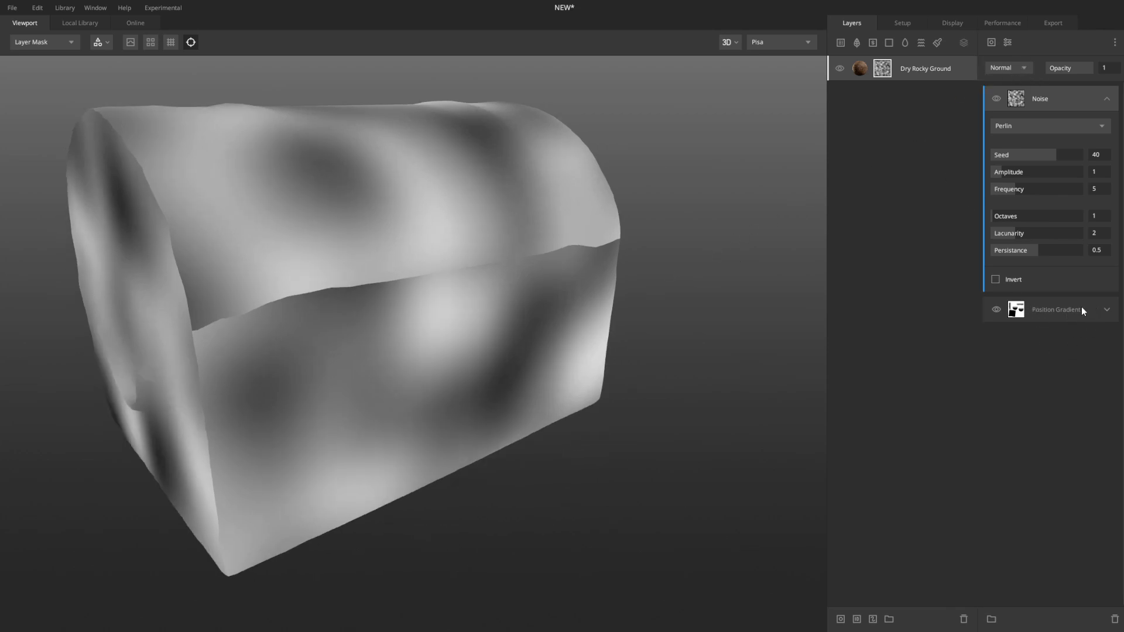
click(996, 97)
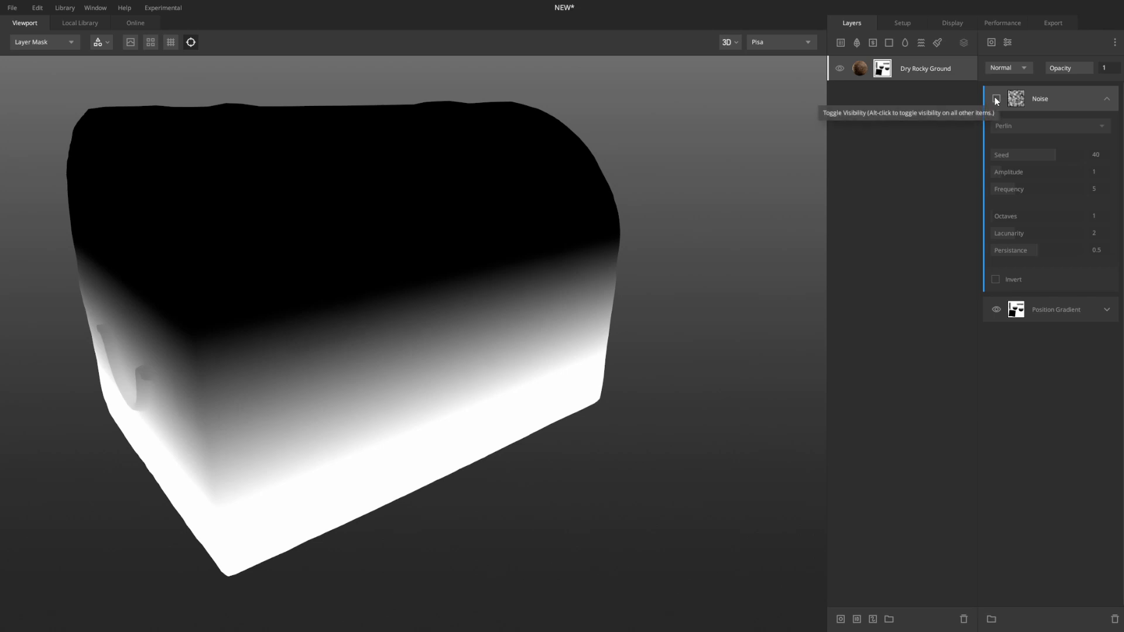
click(996, 97)
click(1014, 66)
click(1091, 97)
Set the Perlin noise to amplitude 1.436, frequency 13.48 and 3 octaves
middle_drag(503, 252, 598, 220)
drag(1021, 189, 1004, 170)
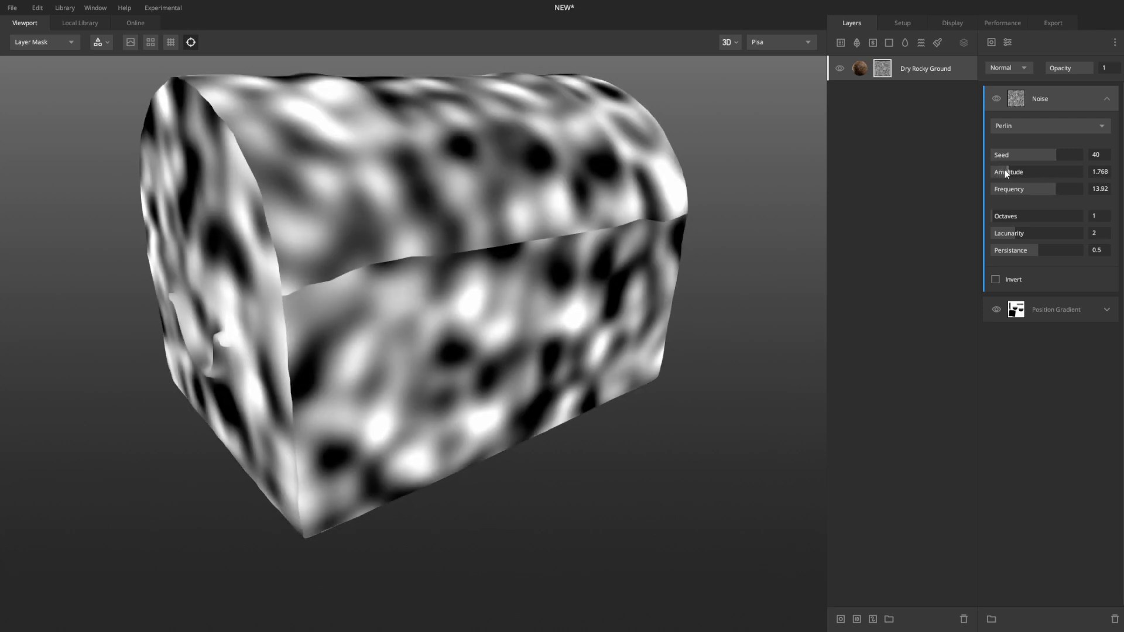
click(1053, 191)
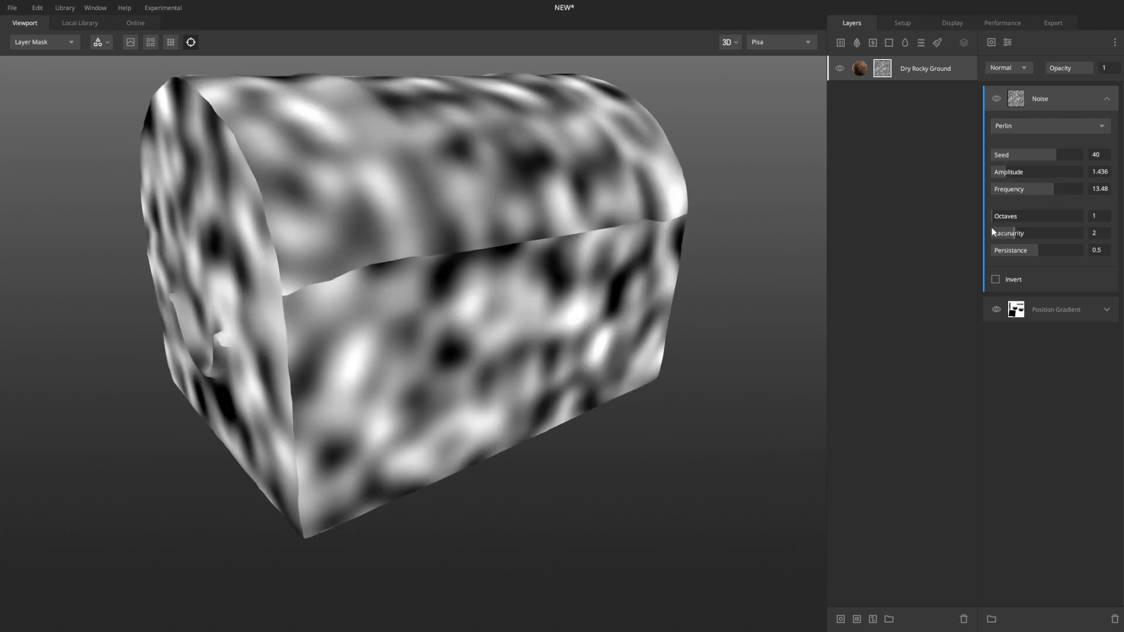
drag(1000, 220, 1012, 217)
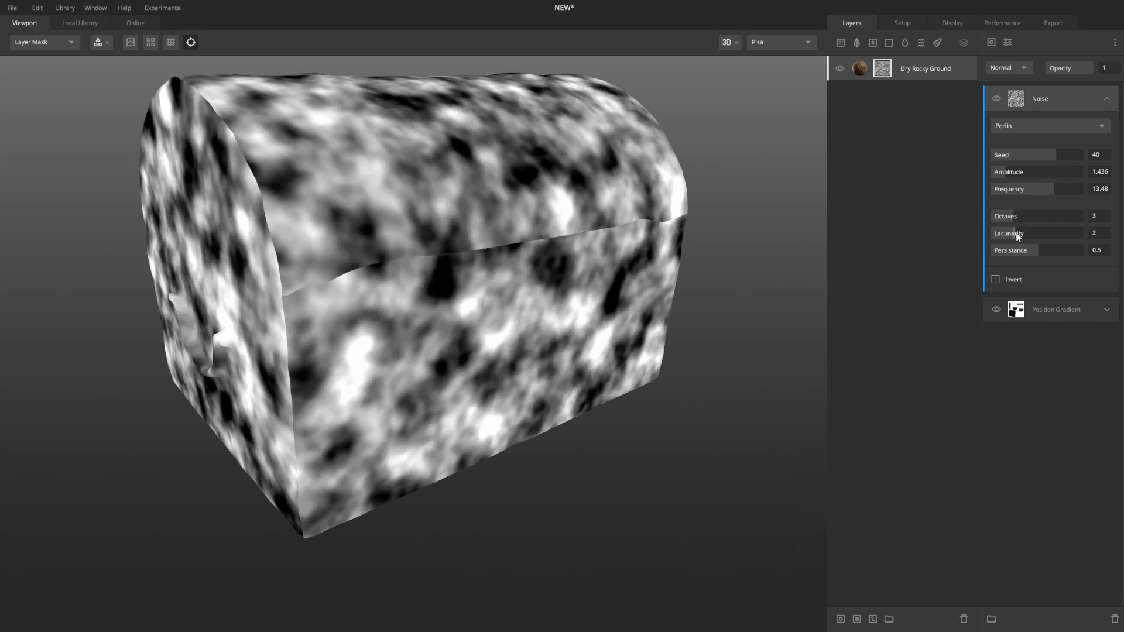
Set the Perlin noise lacunarity to 2.207 and blend the noise over the position gradient in Overlay mode
drag(1016, 233, 1023, 233)
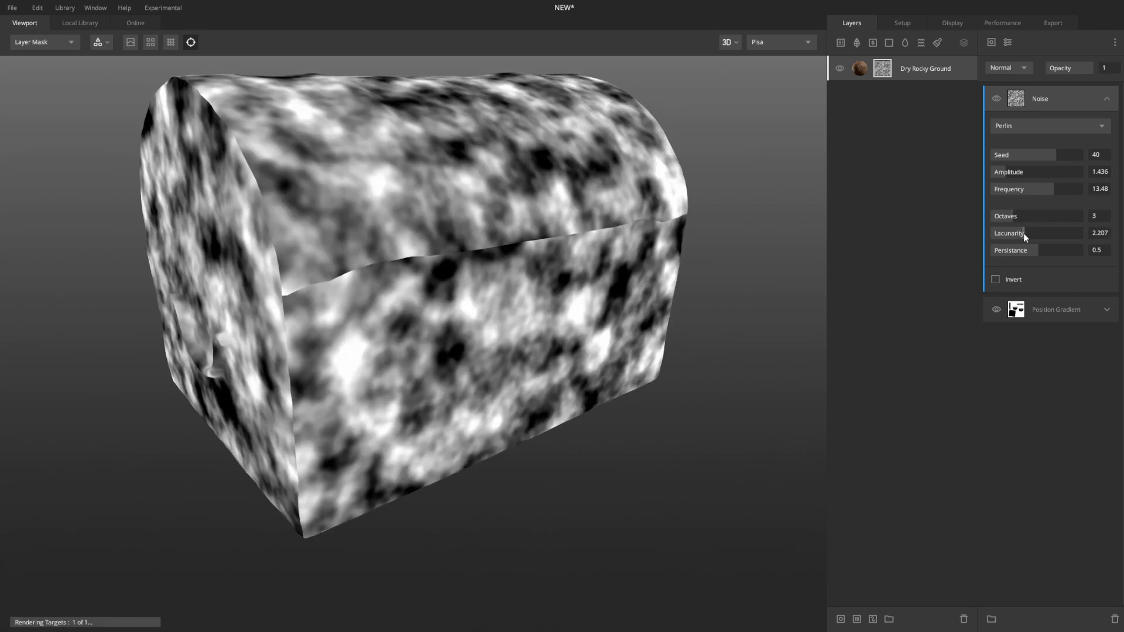
click(1021, 70)
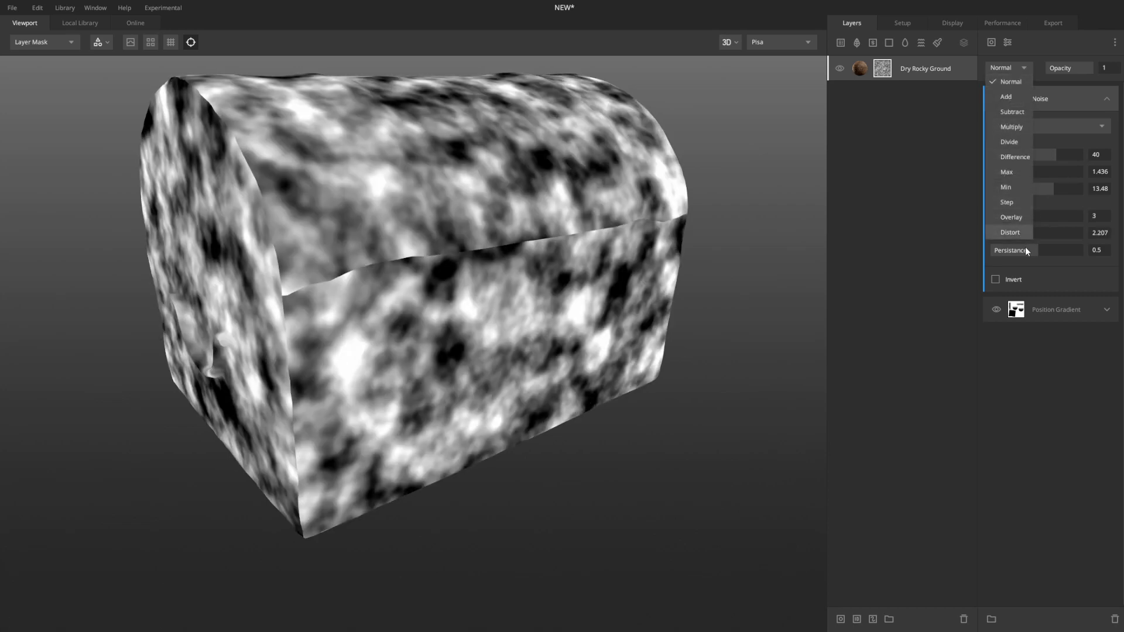
click(1024, 216)
drag(602, 448, 490, 486)
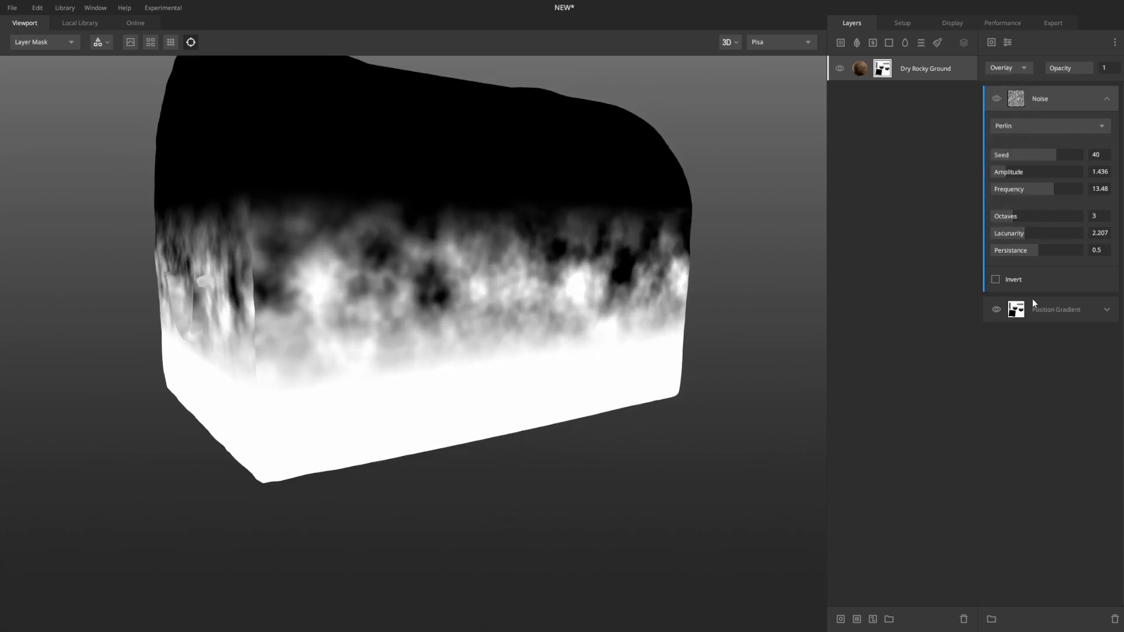
Set the position gradient's range to 0.341 and 0.929, and check the dirt on the coffer in the PBR Metalness view
click(1105, 310)
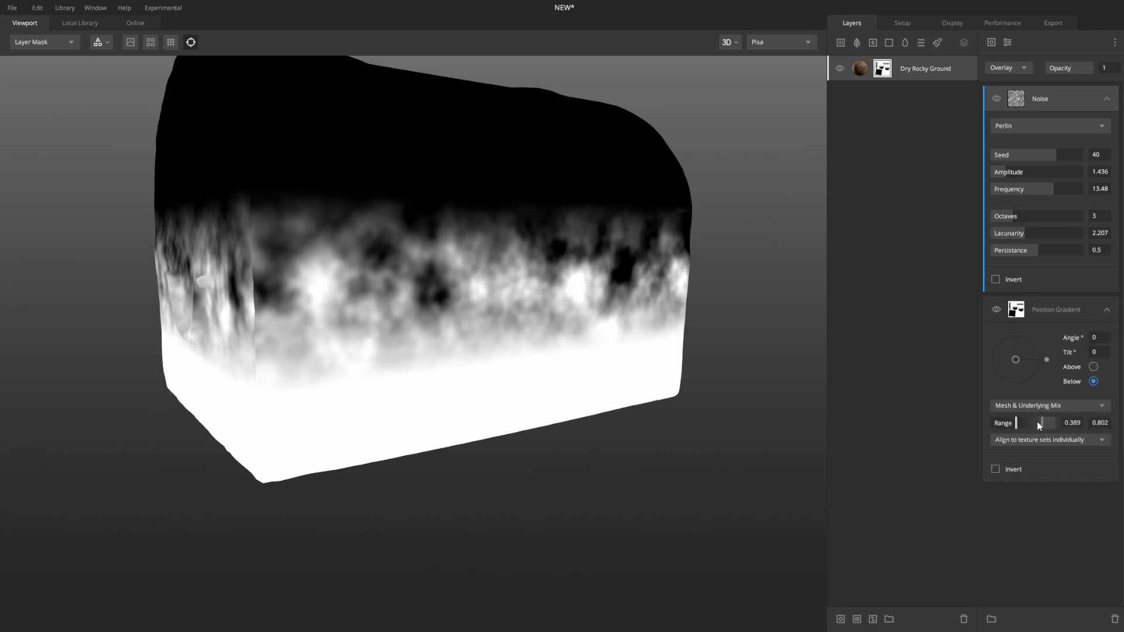
mouse_move(1043, 423)
mouse_down()
mouse_move(1058, 424)
mouse_move(1013, 426)
mouse_move(1050, 422)
mouse_up()
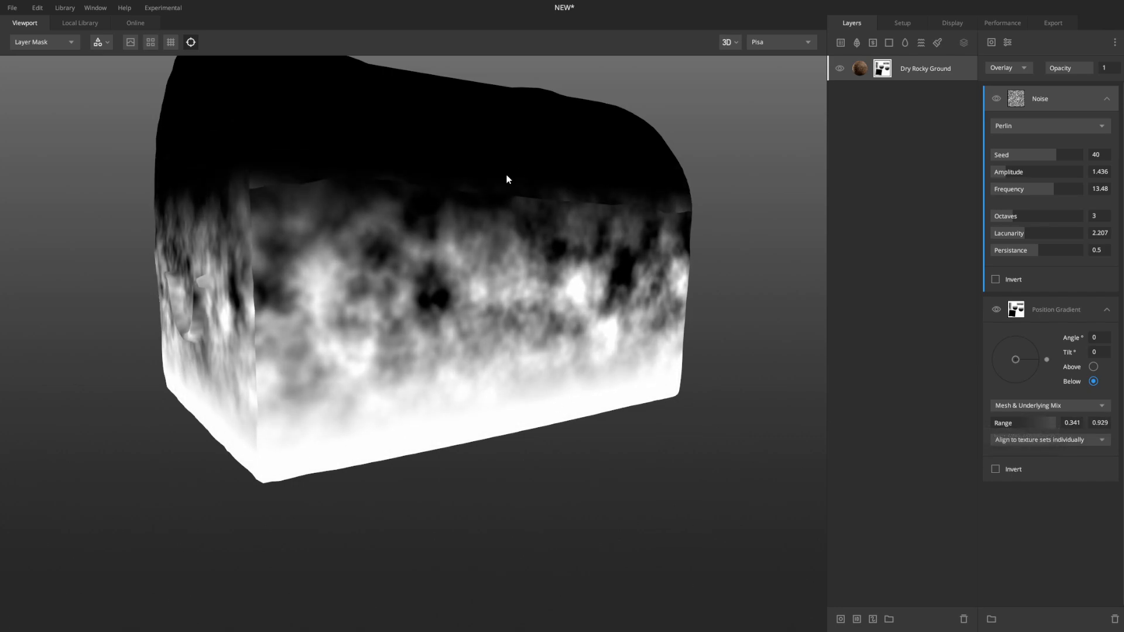
key(m)
drag(558, 224, 468, 258)
drag(553, 369, 472, 184)
scroll(430, 346, up, 5)
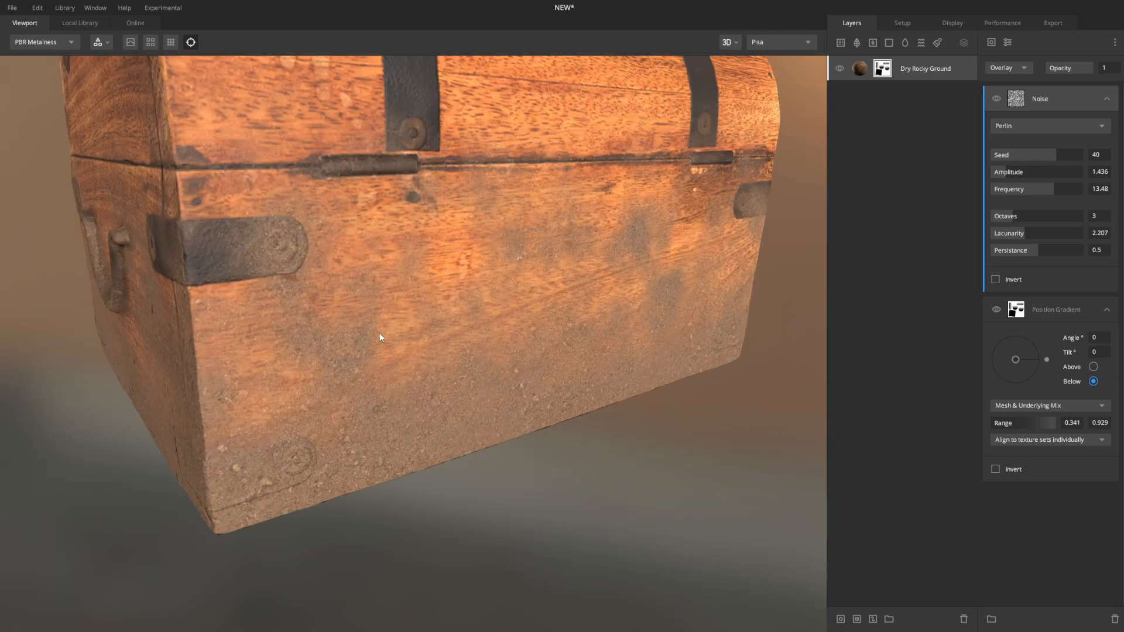
With the layer mask displayed, set the Perlin noise to amplitude 0.608, frequency 15.13, 4 octaves, lacunarity 2.461 and persistance 0.564
key(m)
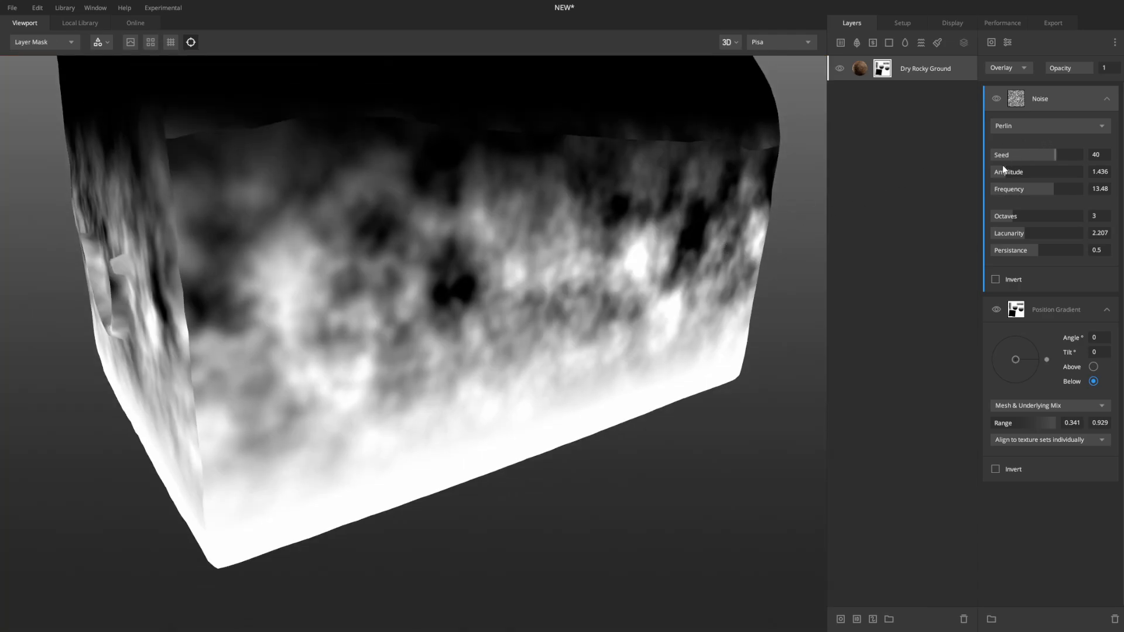
drag(1004, 170, 1060, 188)
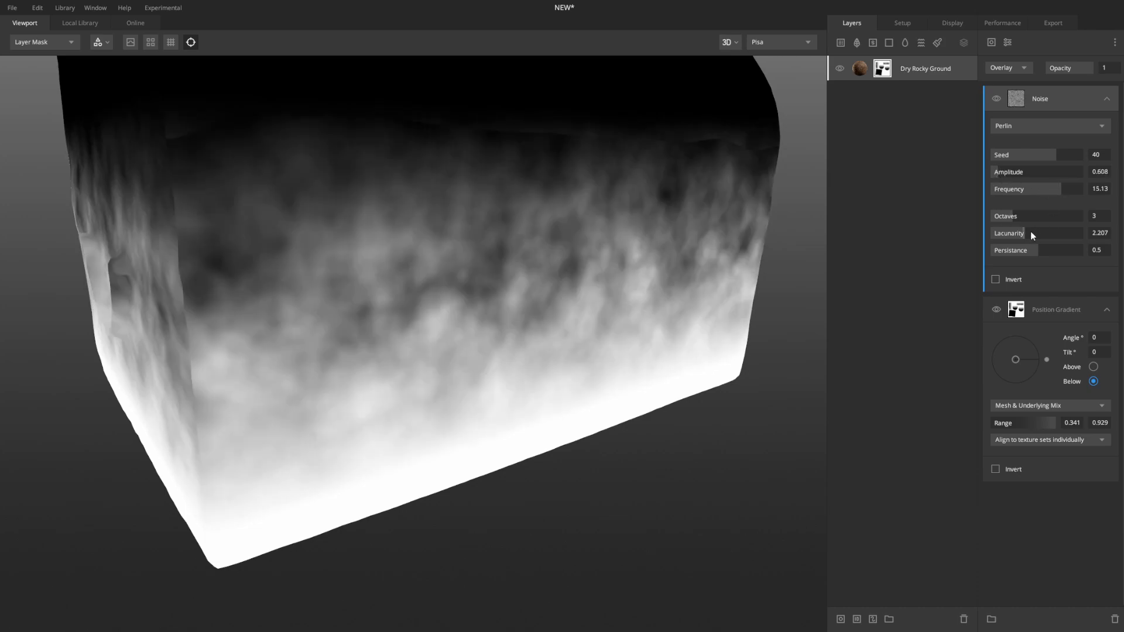
drag(1009, 215, 1041, 251)
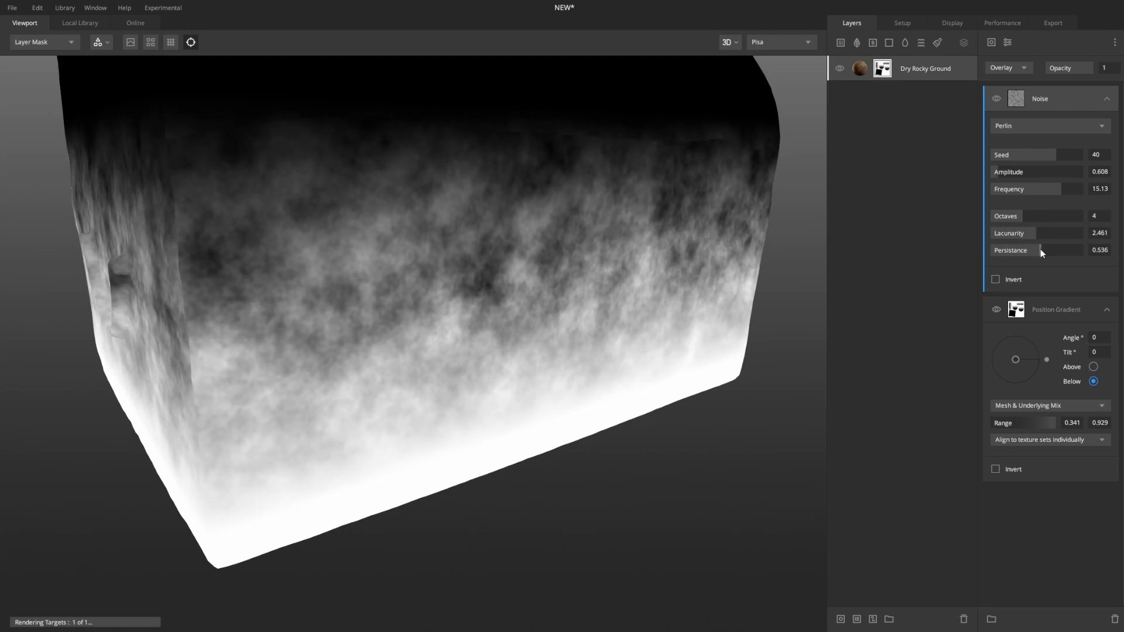
Compare the dirt on the textured coffer with the Perlin noise hidden and shown
key(m)
alt+drag(676, 327, 501, 401)
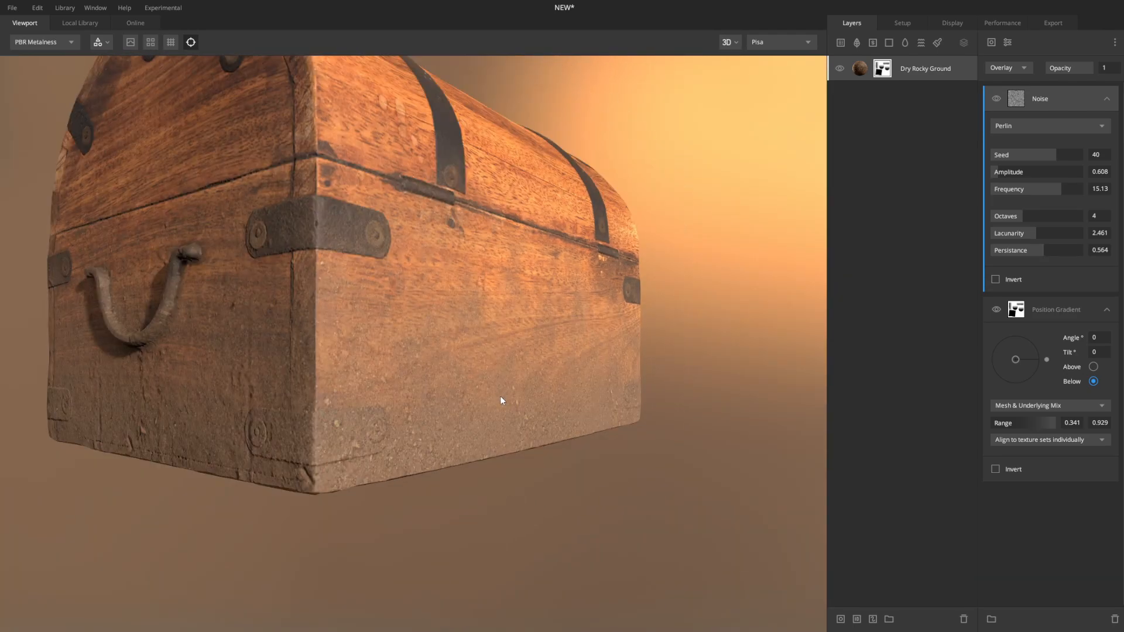
click(997, 98)
alt+drag(691, 250, 888, 155)
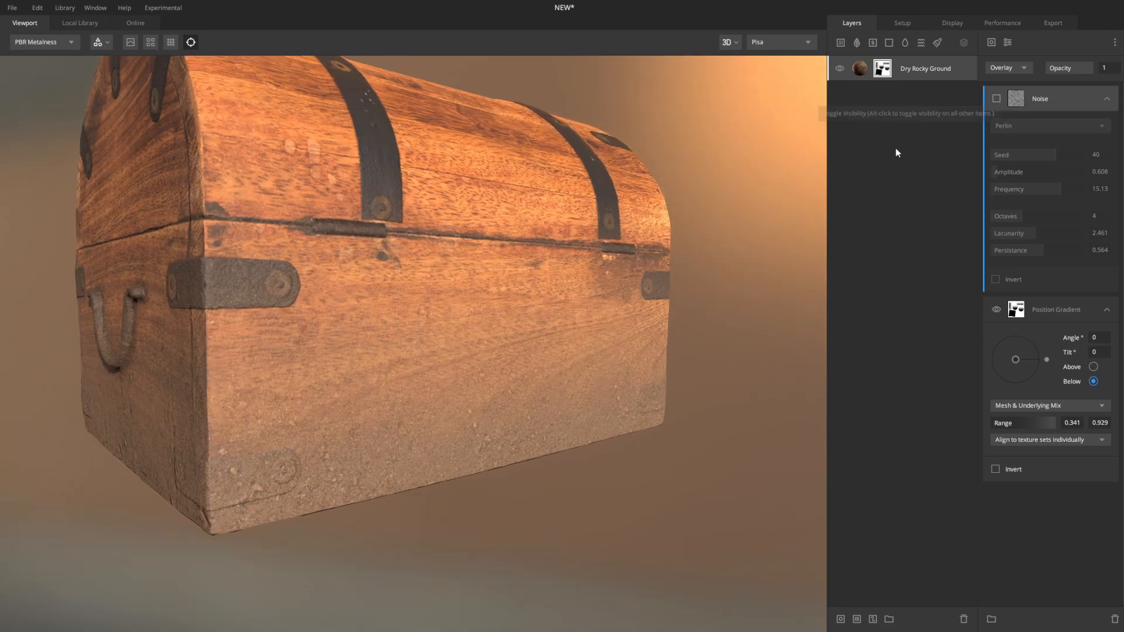
click(996, 98)
alt+drag(612, 275, 571, 303)
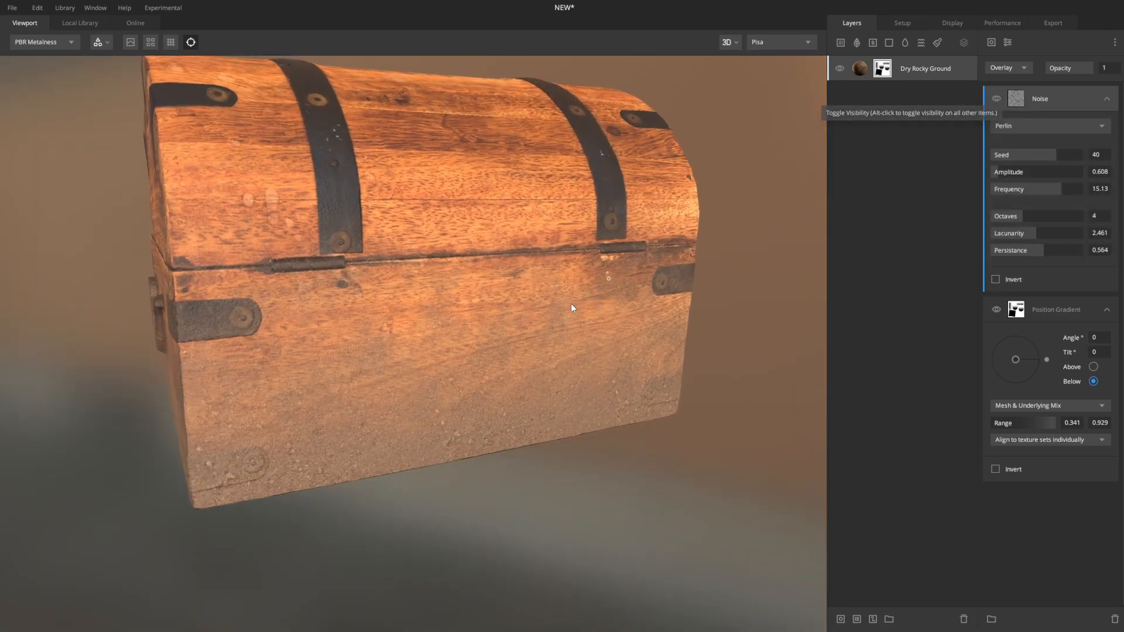
Examine how the noise breaks up the gradient edge around the coffer, switching between the layer mask and the PBR Metalness view
key(m)
alt+drag(512, 334, 284, 262)
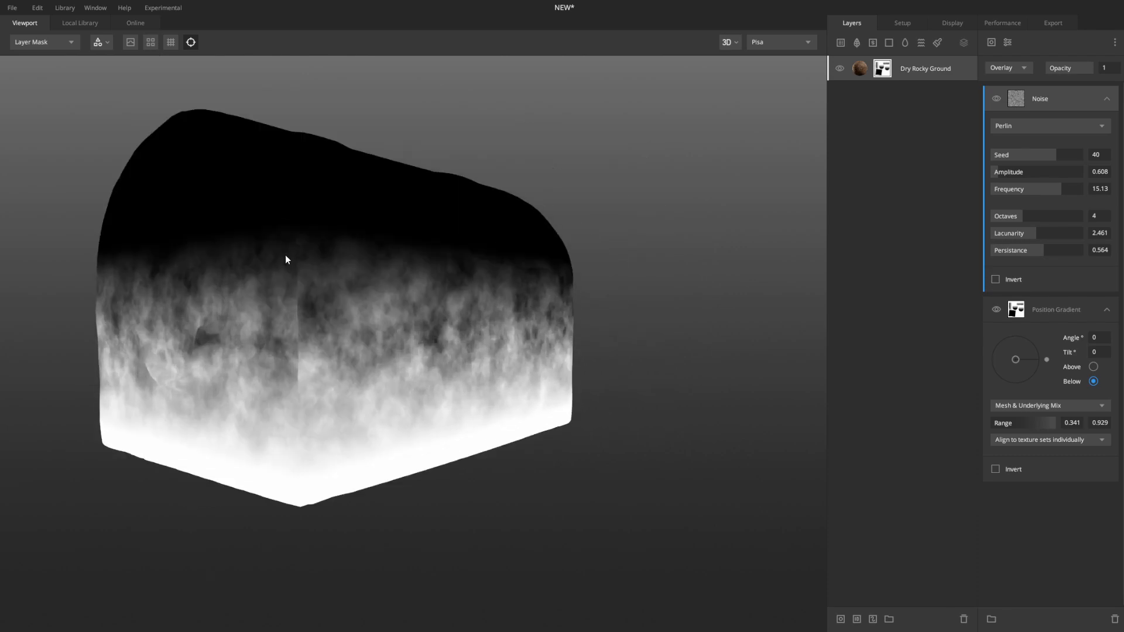
alt+drag(250, 180, 296, 369)
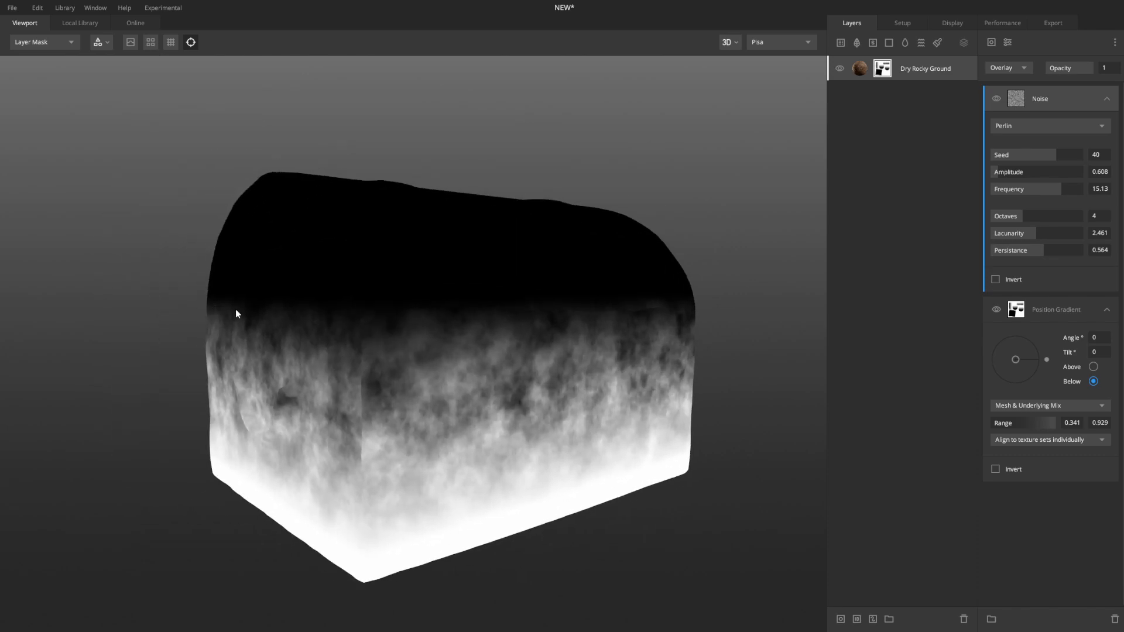
key(m)
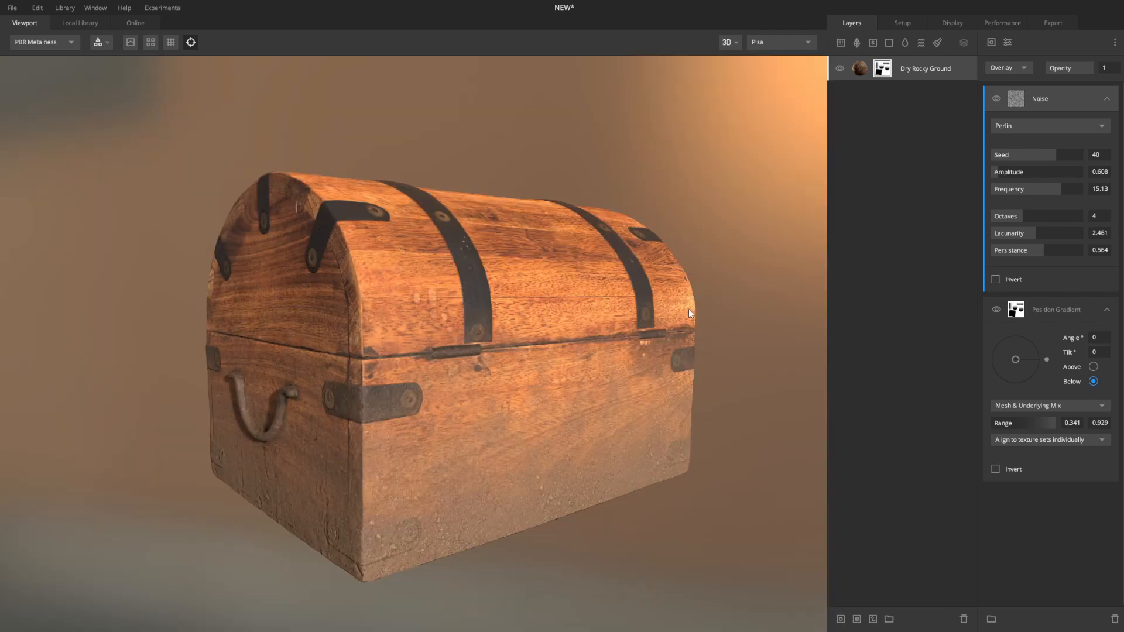
key(m)
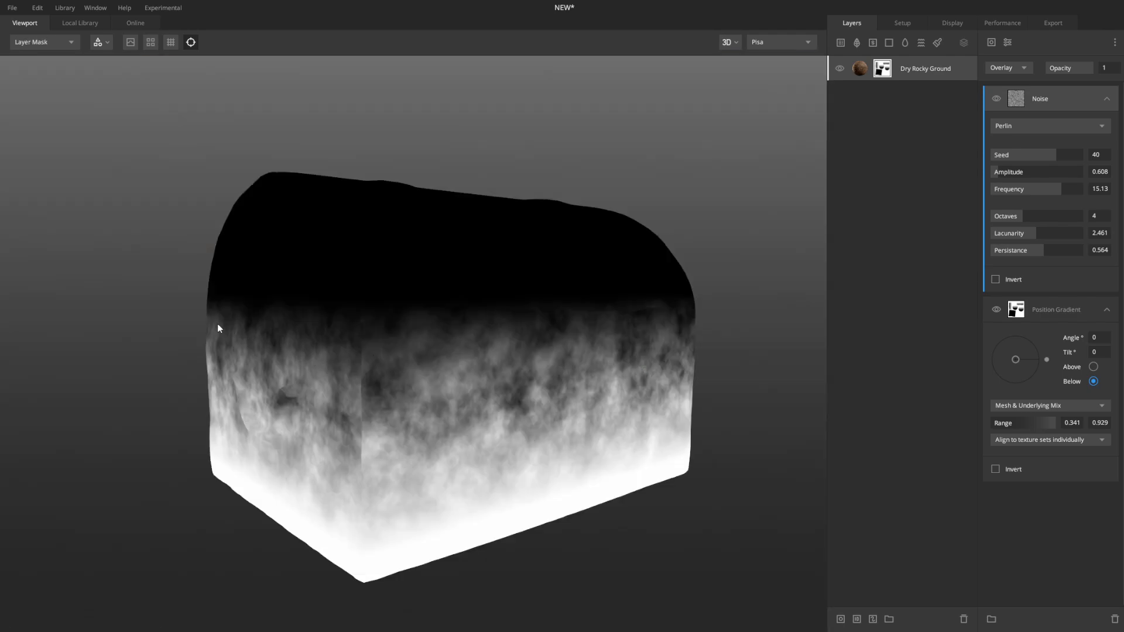
alt+drag(567, 334, 471, 344)
alt+drag(287, 340, 74, 328)
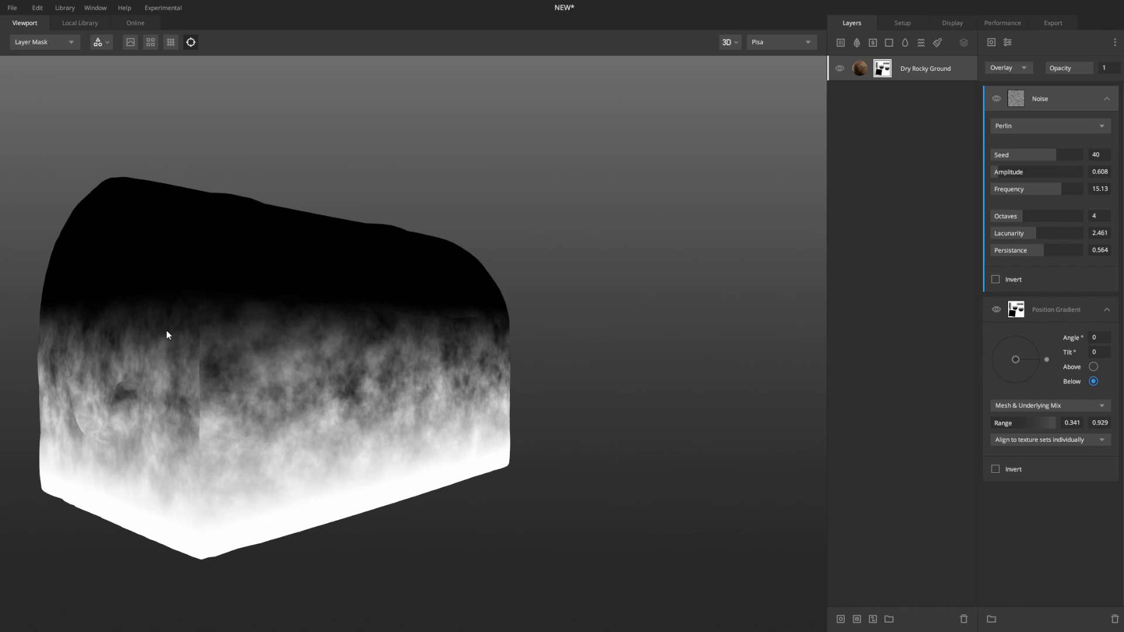
alt+drag(409, 251, 456, 278)
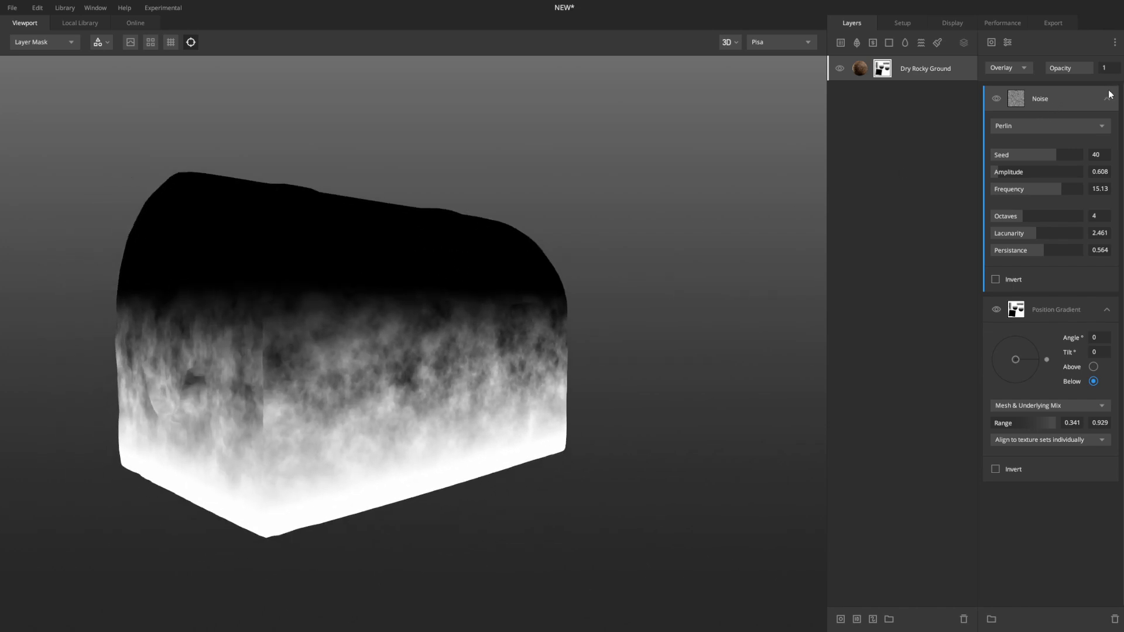
Collapse the existing noise, add a second Perlin noise component on top of the mask stack, and save the project
click(1106, 98)
click(994, 43)
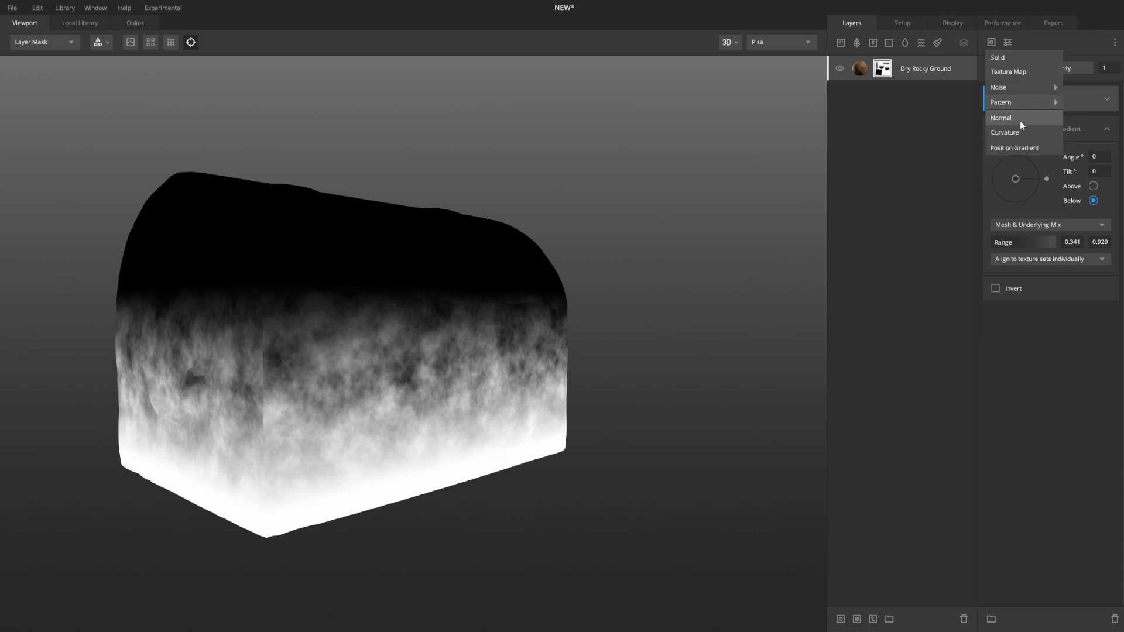
mouse_move(1029, 91)
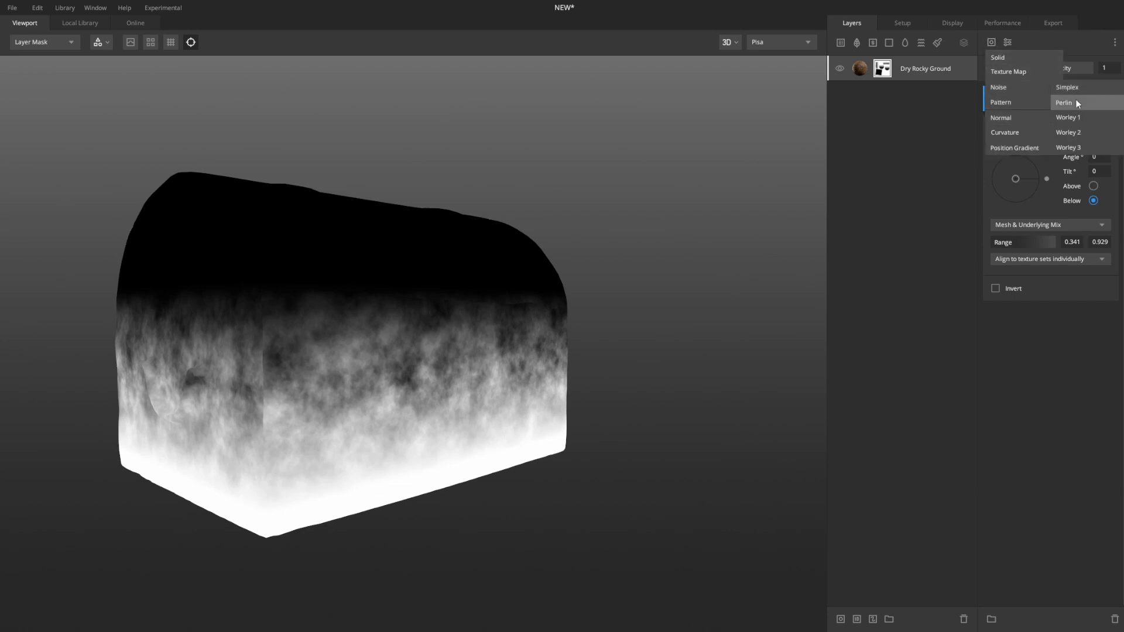
click(1076, 101)
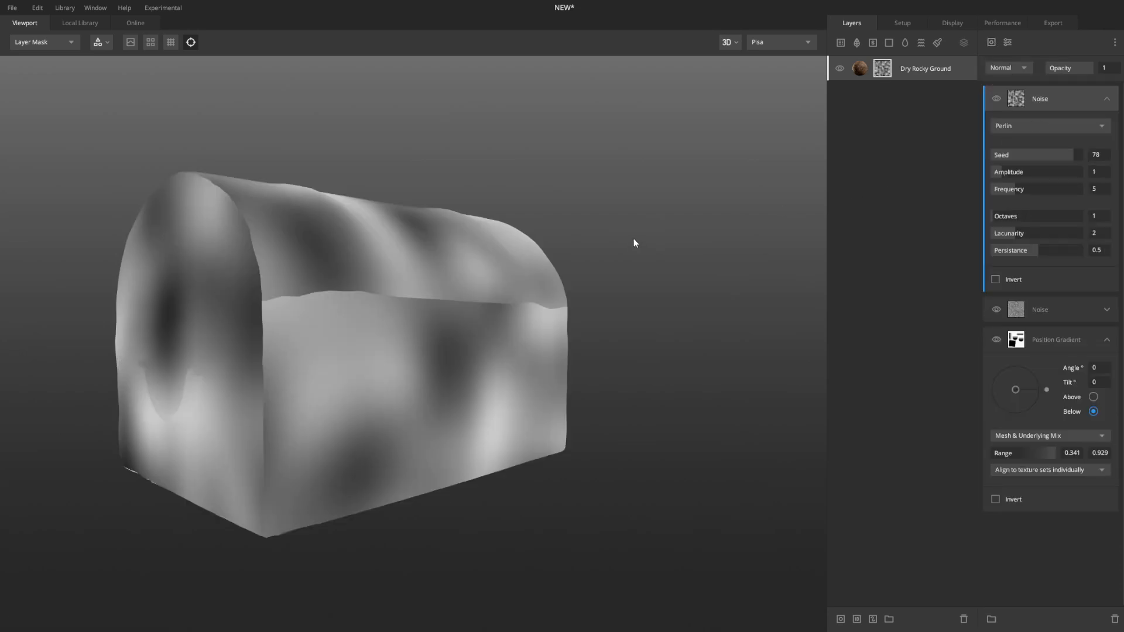
drag(615, 243, 529, 295)
key(ctrl+s)
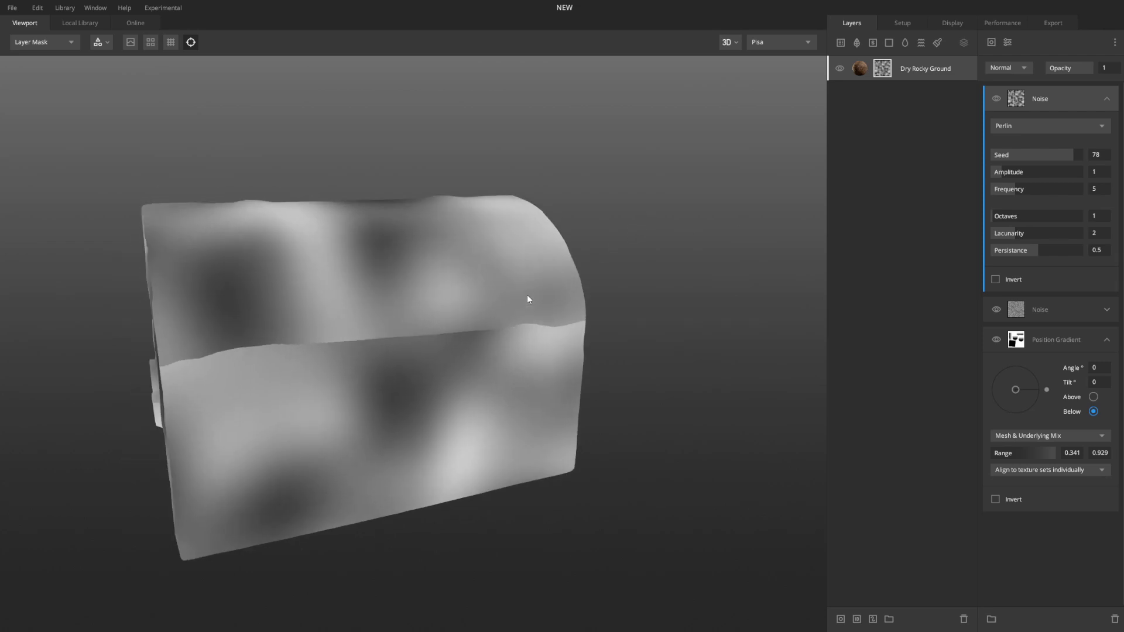
Set the second Perlin noise to amplitude 2.983 and frequency 6.409, and check the larger patches on the coffer
drag(412, 298, 518, 323)
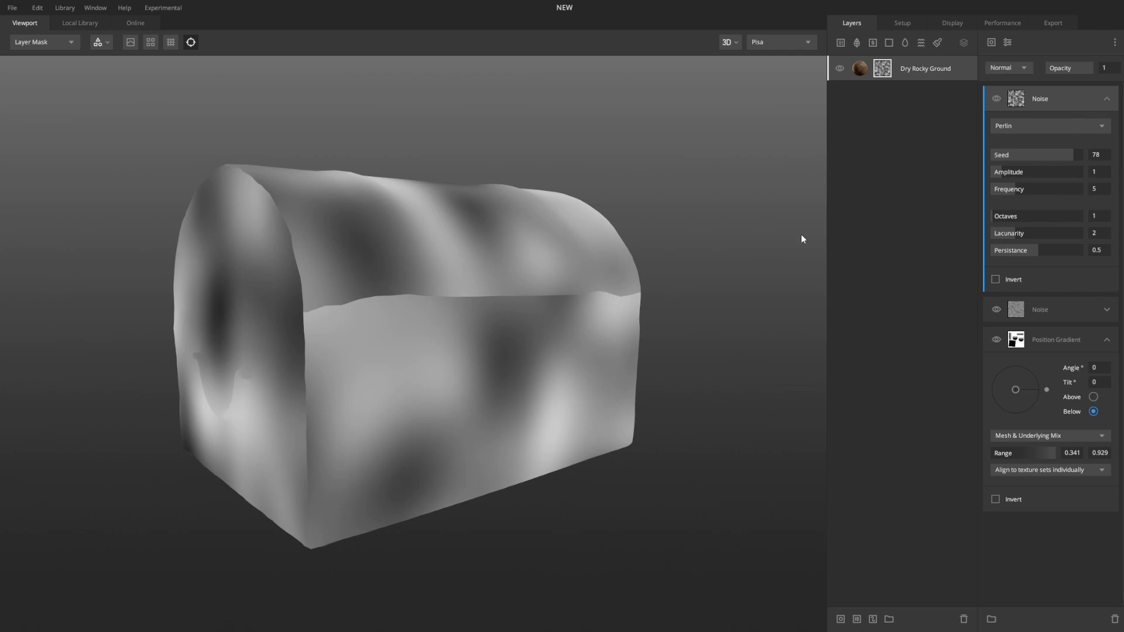
drag(731, 238, 743, 261)
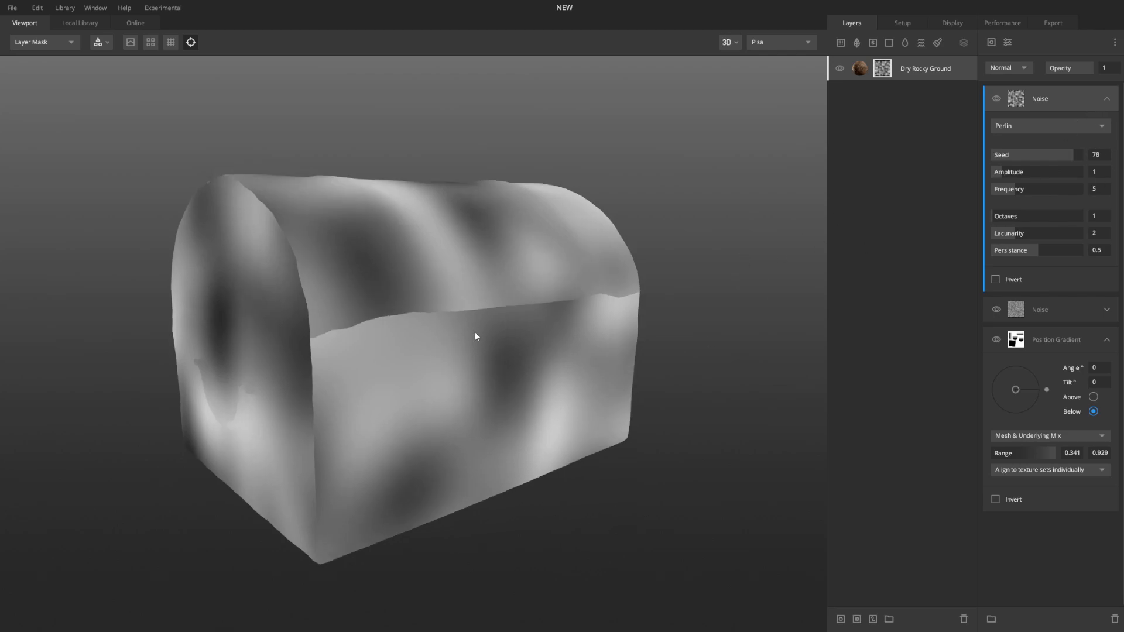
scroll(487, 332, up, 3)
scroll(486, 332, down, 3)
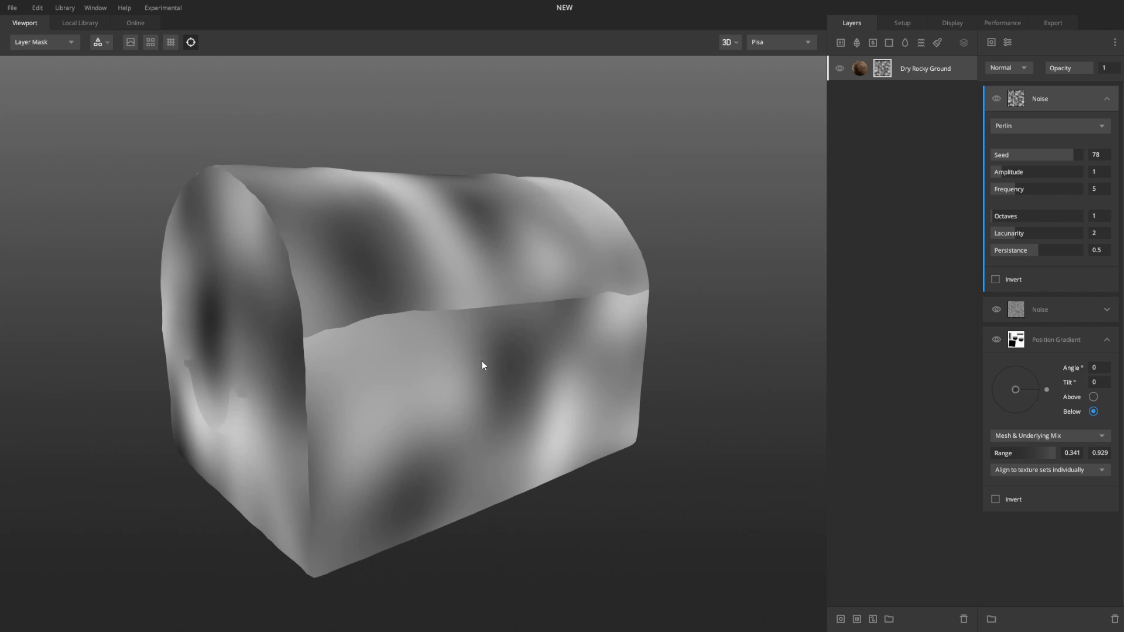
drag(672, 246, 631, 266)
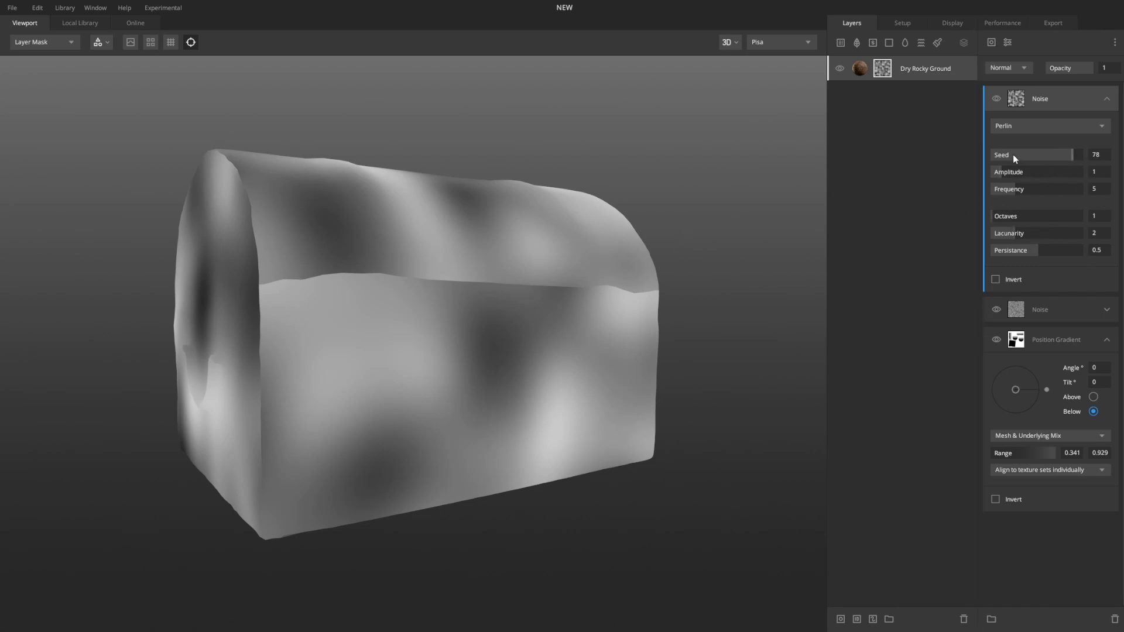
mouse_move(1009, 172)
mouse_down()
mouse_move(1020, 168)
mouse_move(1021, 188)
mouse_up()
click(1018, 190)
alt+drag(445, 225, 484, 322)
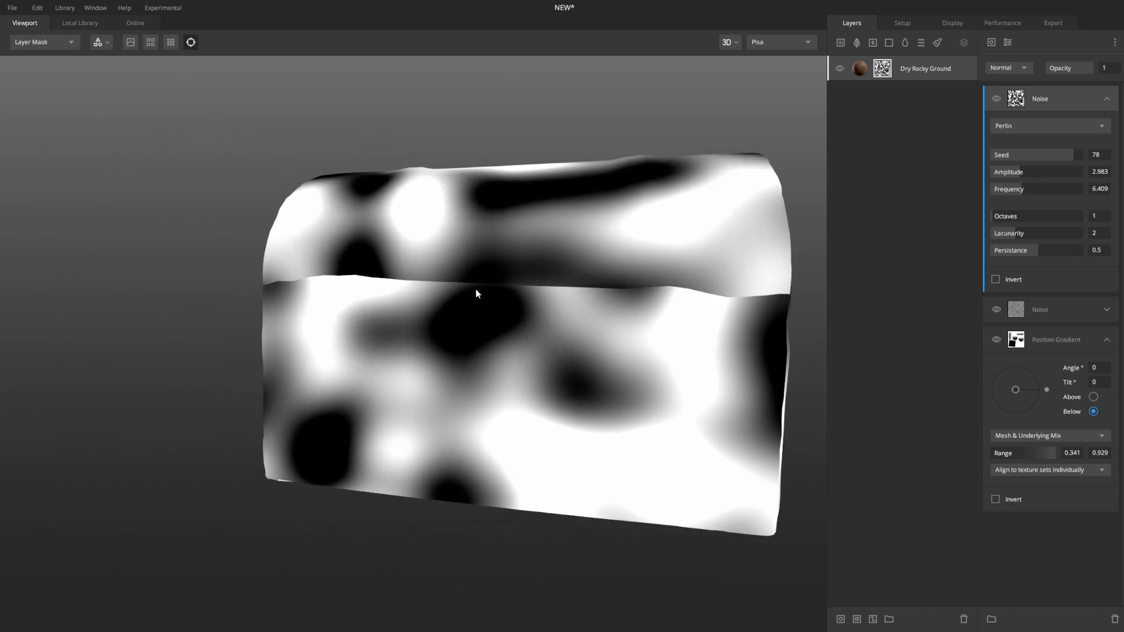
alt+drag(654, 319, 565, 343)
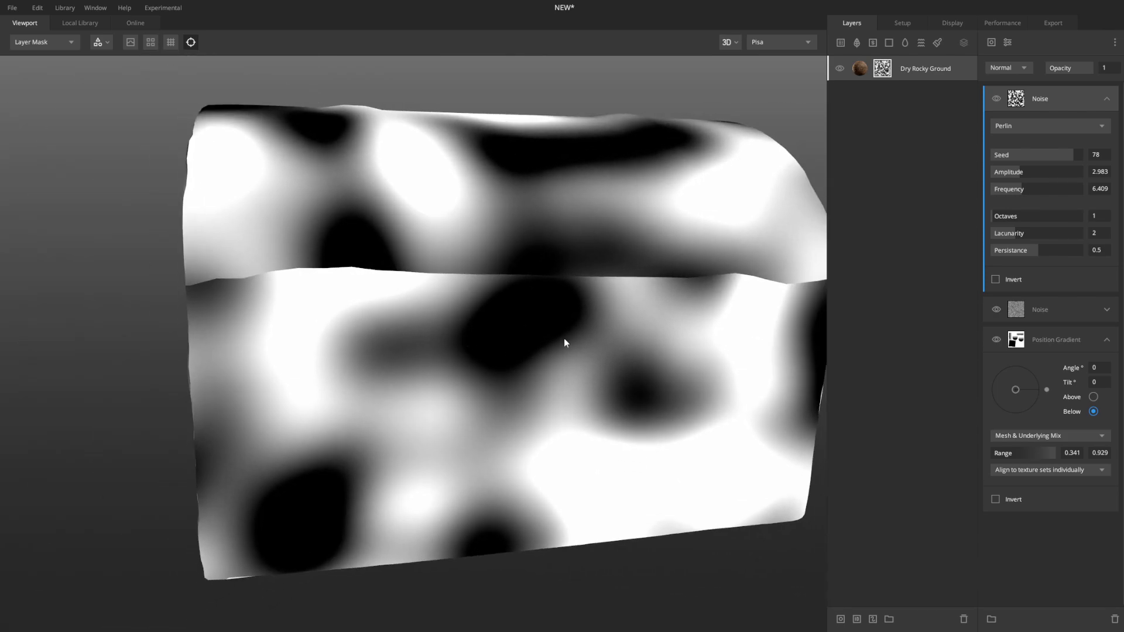
Set the second Perlin noise to Overlay blend mode and compare the mask with that noise hidden and shown
click(1026, 69)
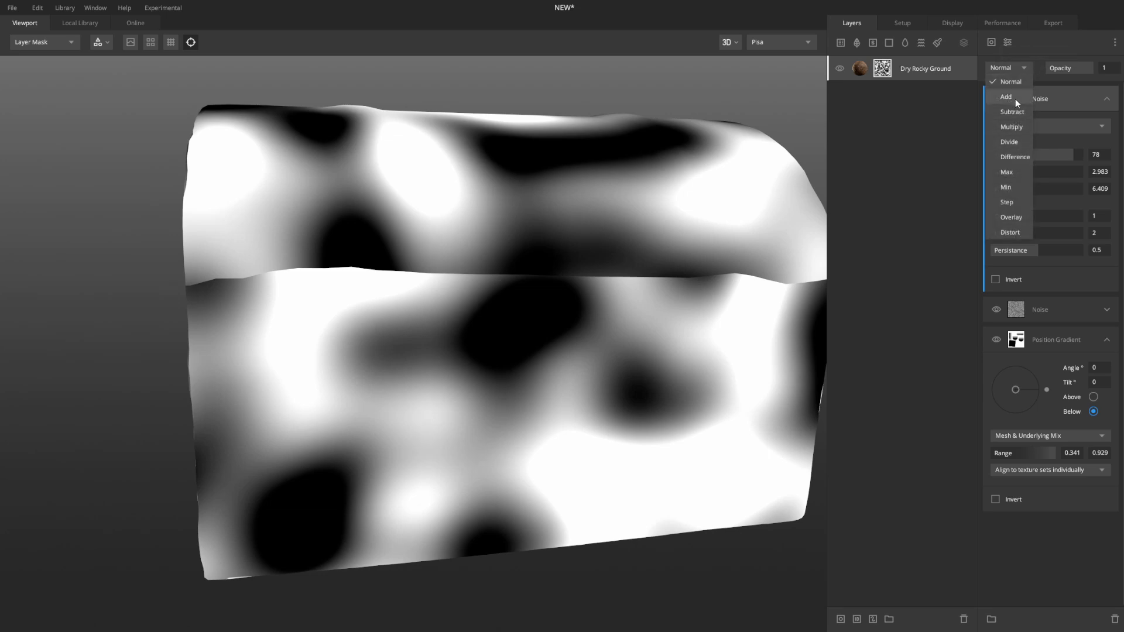
click(1015, 218)
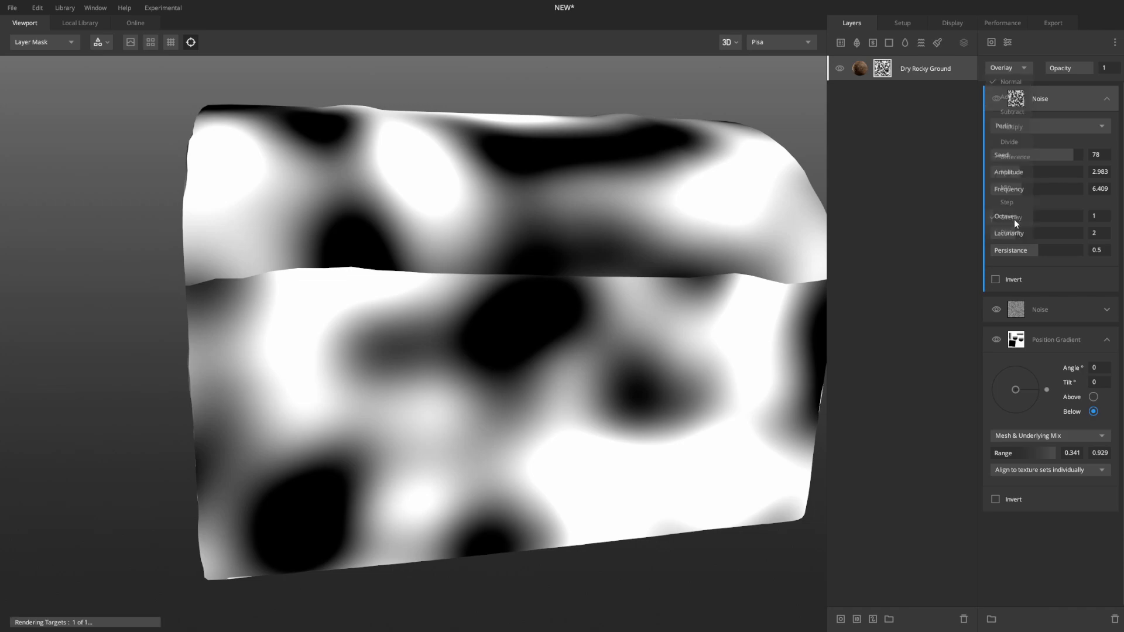
alt+drag(691, 264, 982, 148)
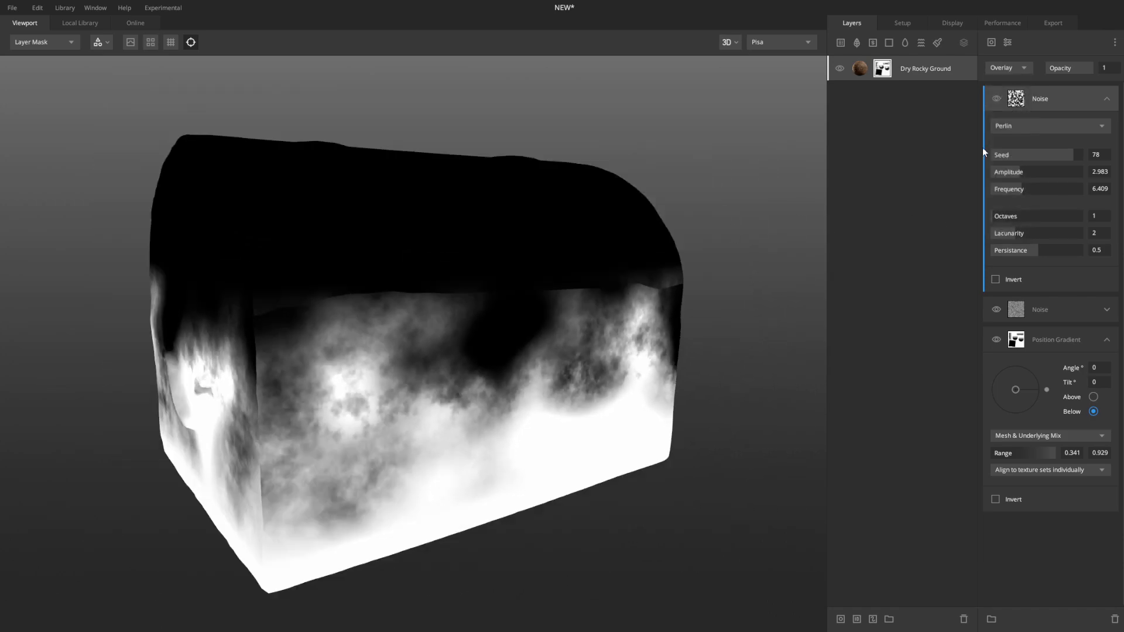
click(999, 98)
click(998, 98)
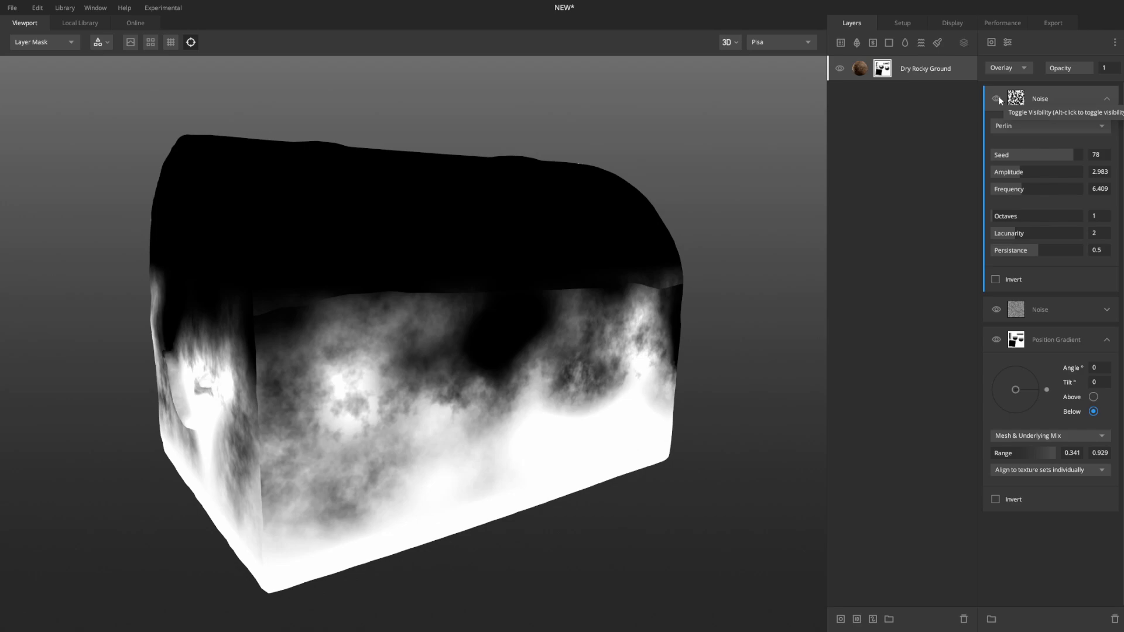
click(998, 98)
click(998, 99)
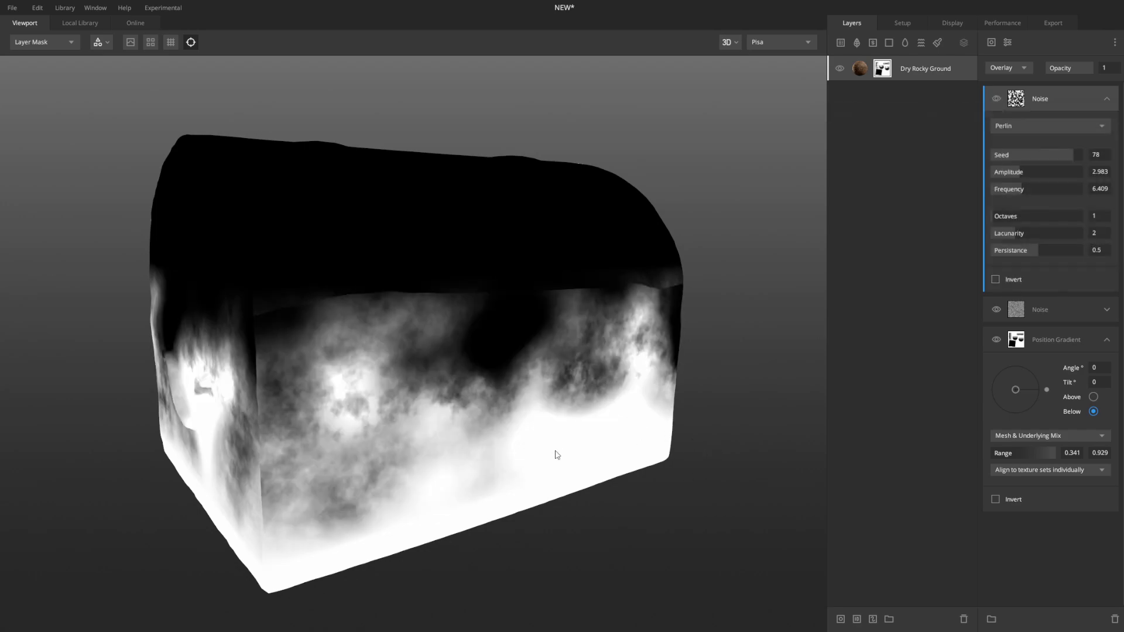
Display the textured coffer and hide the second Perlin noise to check the dirt without it
drag(346, 314, 402, 293)
key(q)
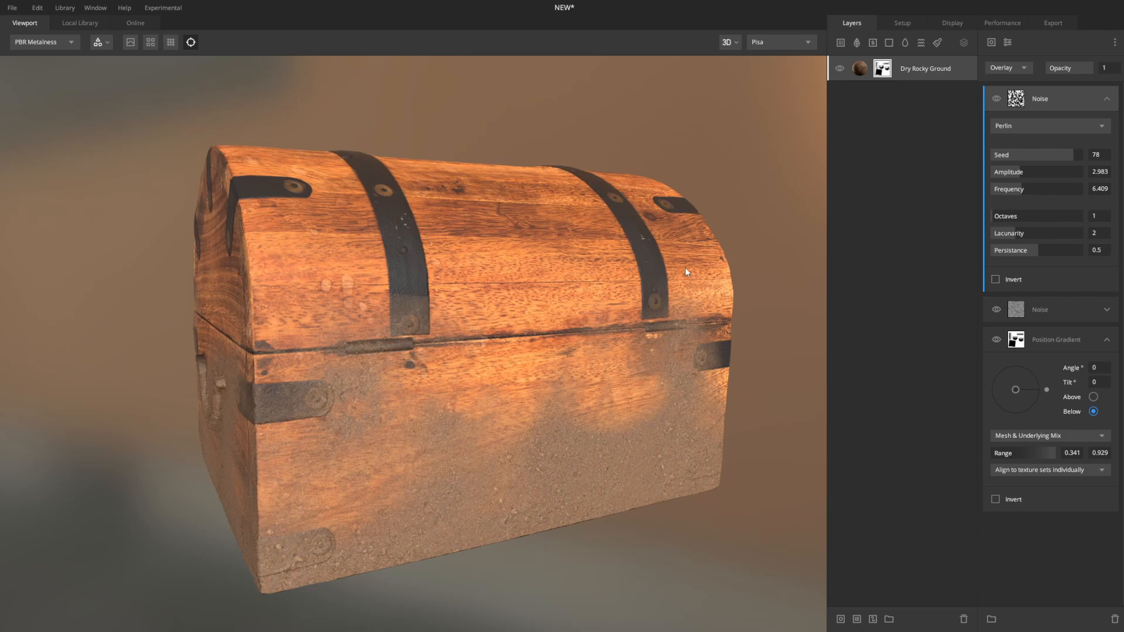
click(996, 98)
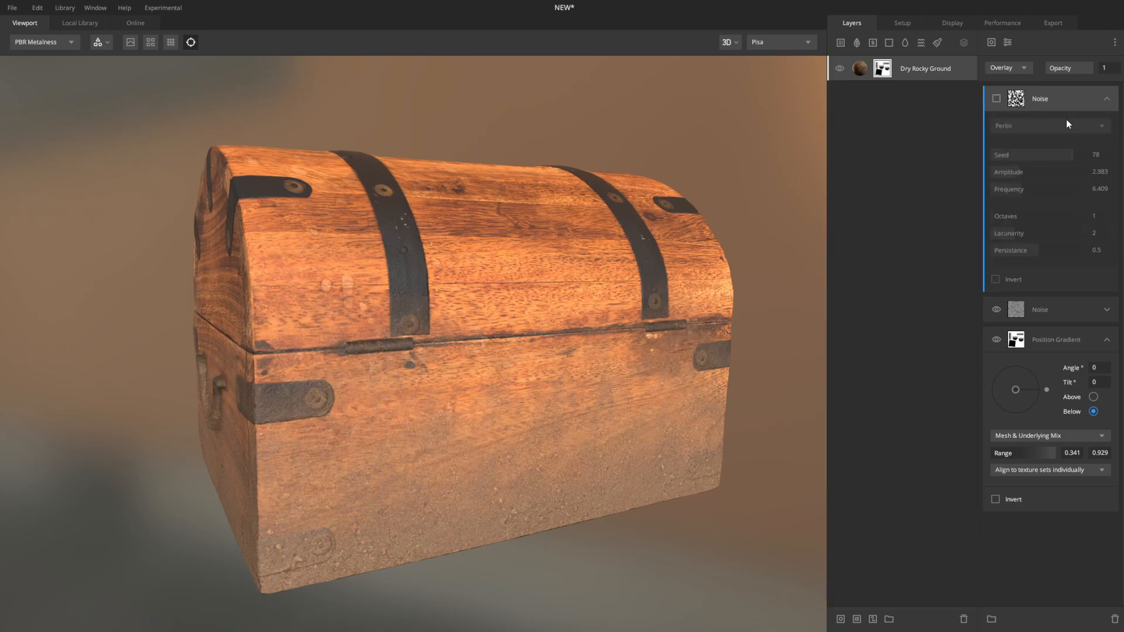
Show the second Perlin noise again and inspect the dirt patches on the coffer's front and handle side
click(996, 98)
drag(648, 395, 472, 383)
middle_drag(813, 373, 578, 360)
drag(578, 361, 229, 331)
scroll(399, 389, down, 3)
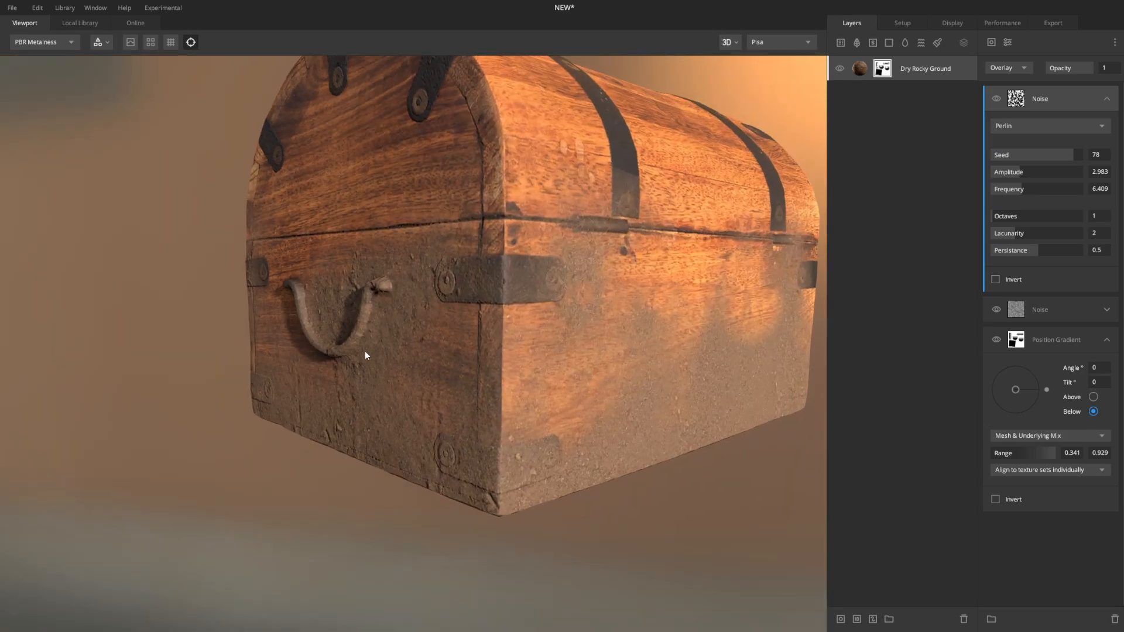
Display the layer mask and set the second Perlin noise's frequency to 7.956, checking the patches around the coffer
key(m)
alt+drag(423, 358, 289, 280)
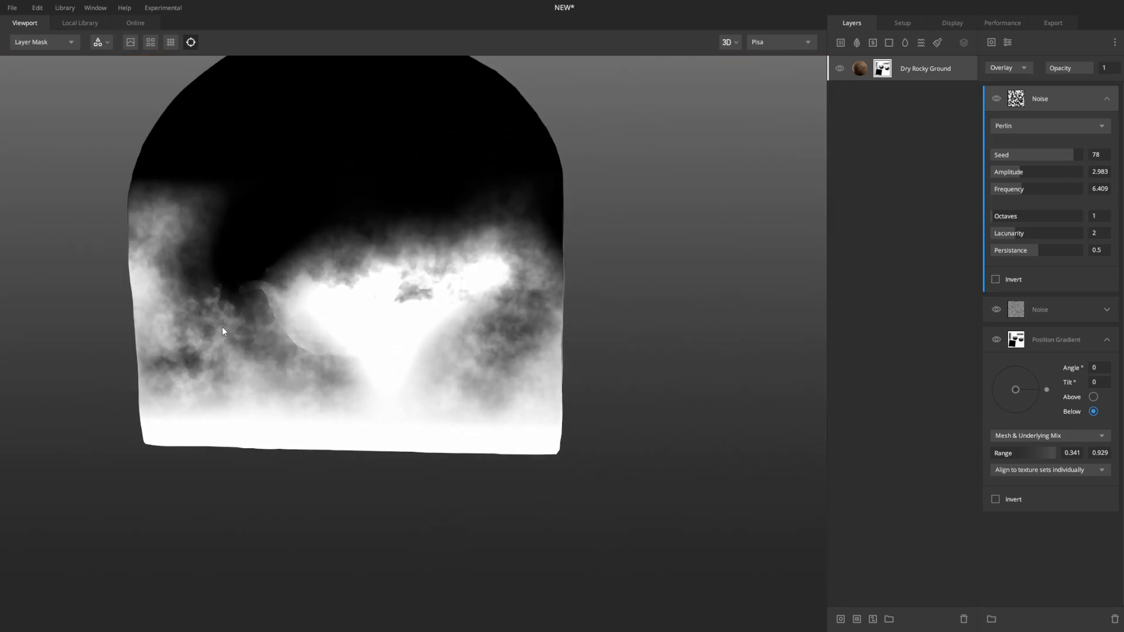
alt+drag(379, 241, 421, 244)
mouse_move(582, 251)
alt+mouse_down()
mouse_move(374, 244)
mouse_move(421, 265)
mouse_move(582, 255)
alt+mouse_up()
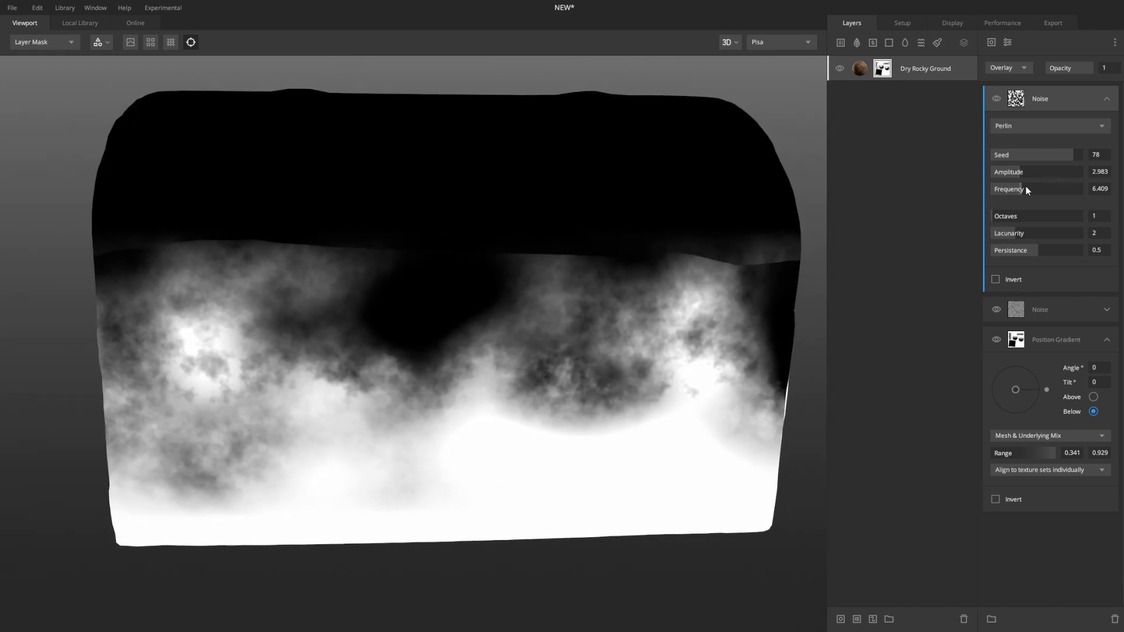
drag(1027, 187, 1028, 187)
alt+drag(408, 279, 278, 287)
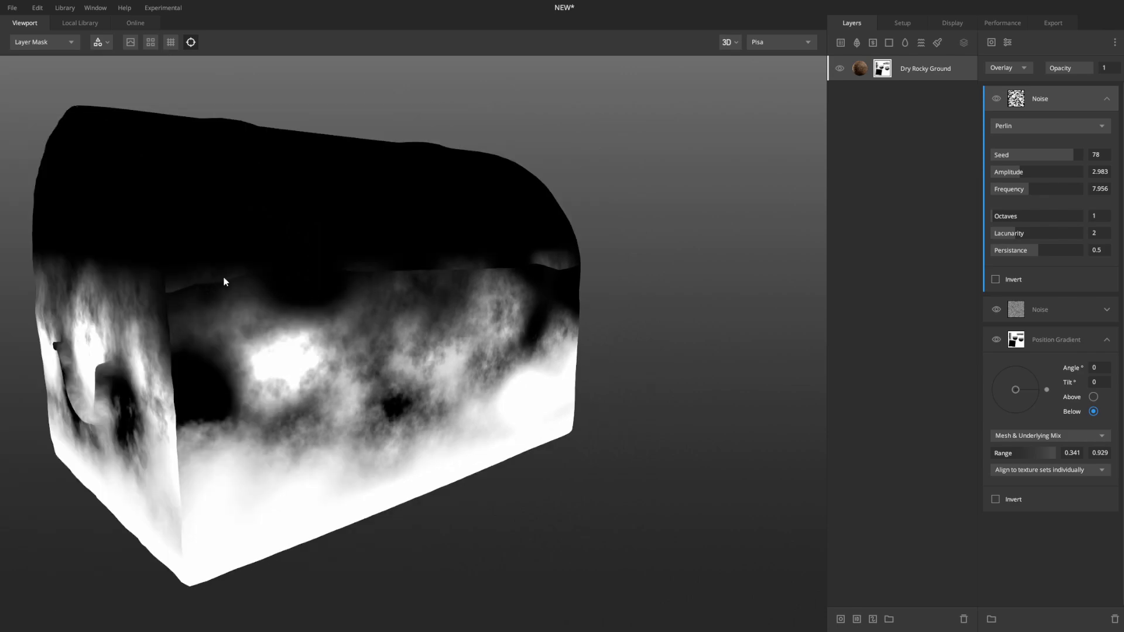
alt+drag(491, 266, 468, 278)
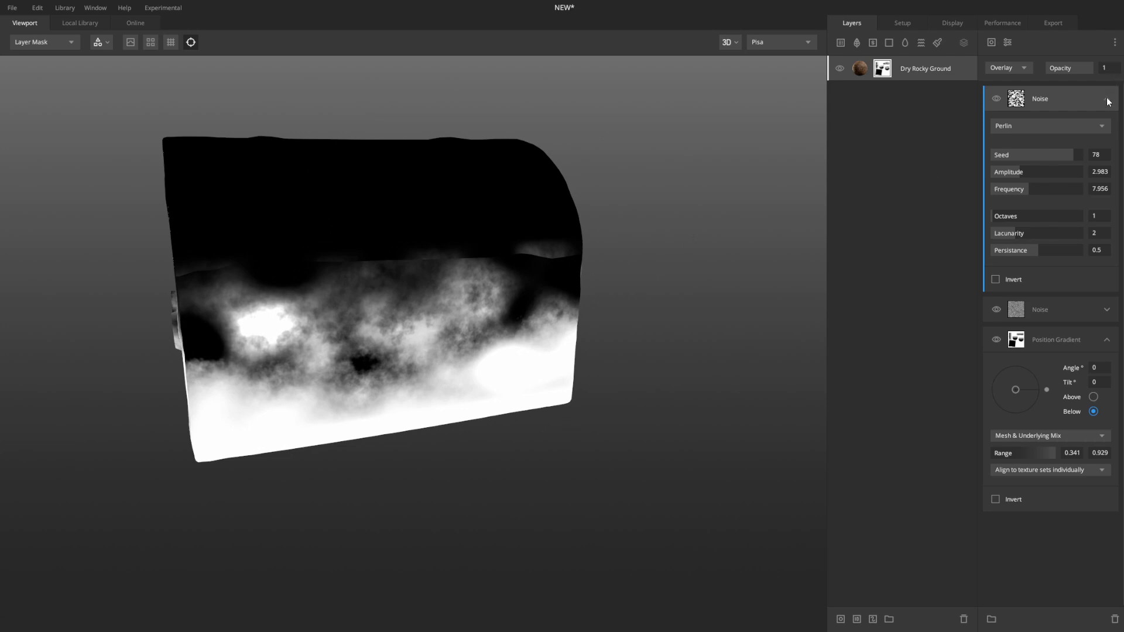
Collapse the second Perlin noise and add a Projection modifier clipped to it
click(1107, 98)
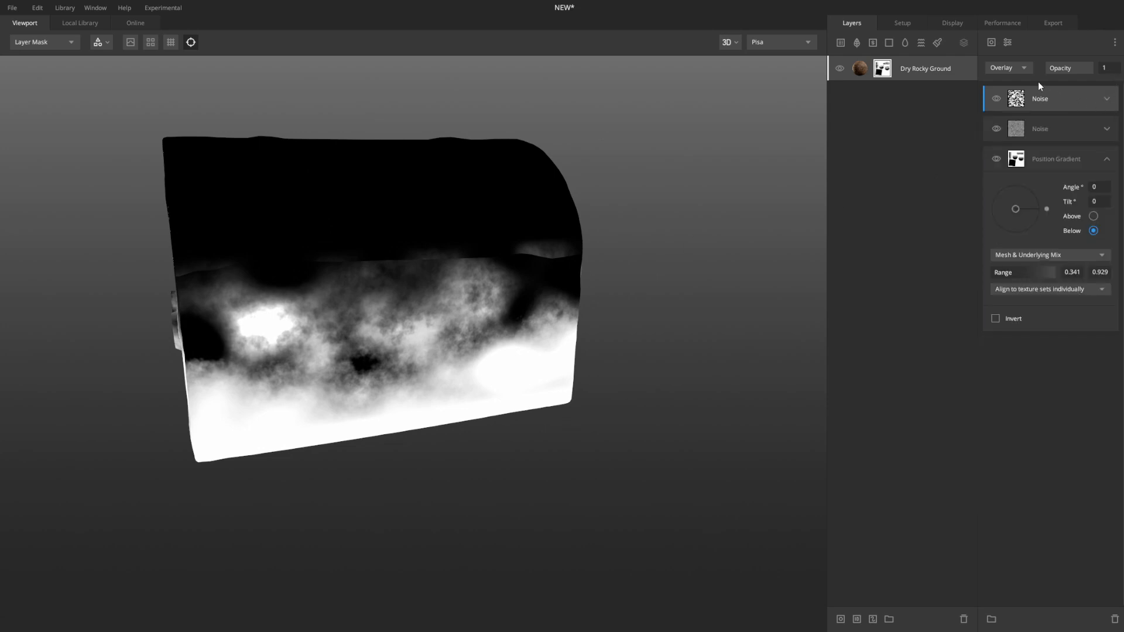
click(1007, 42)
click(1011, 38)
click(1010, 38)
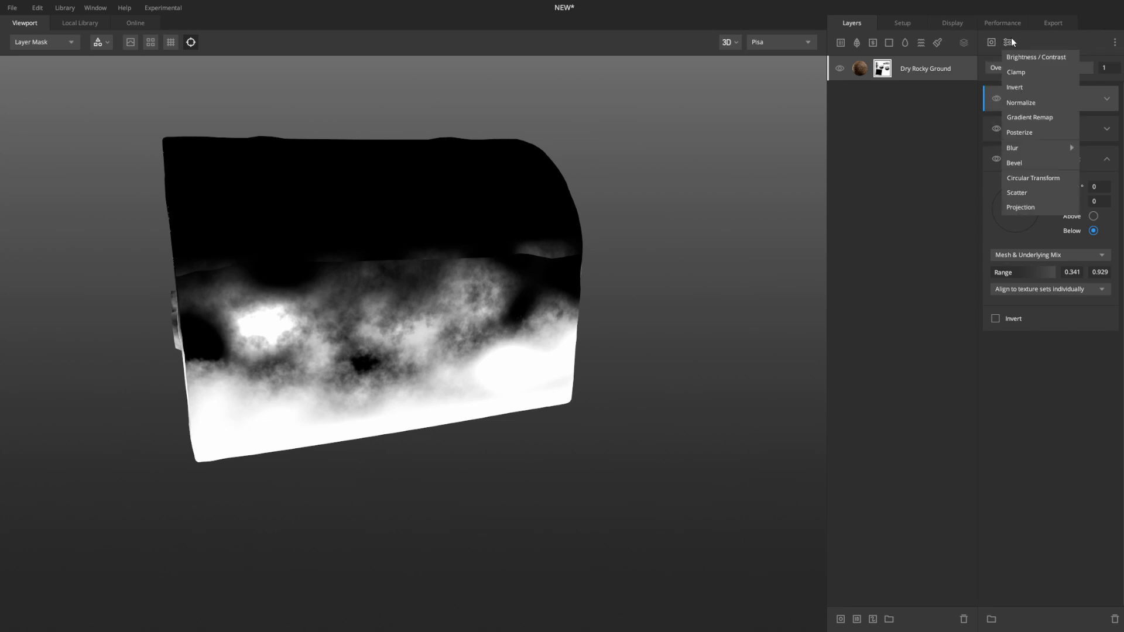
click(1027, 209)
click(1015, 96)
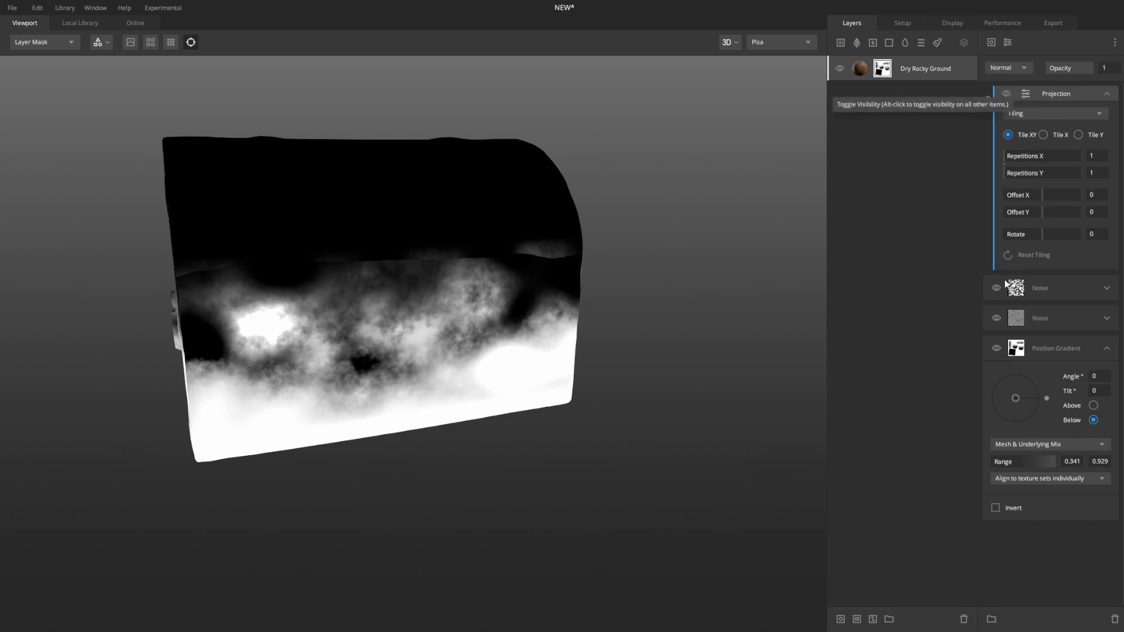
Switch the Projection modifier to Box Projection with radius 0.563 and scale 3.348
alt+drag(641, 243, 700, 252)
click(1056, 112)
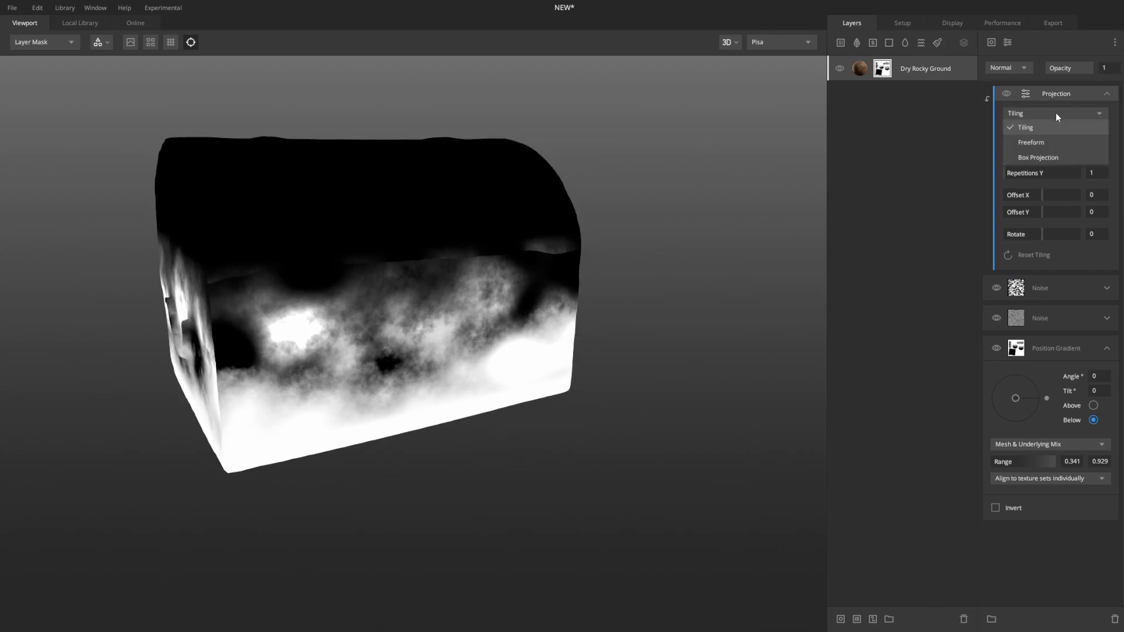
click(1049, 154)
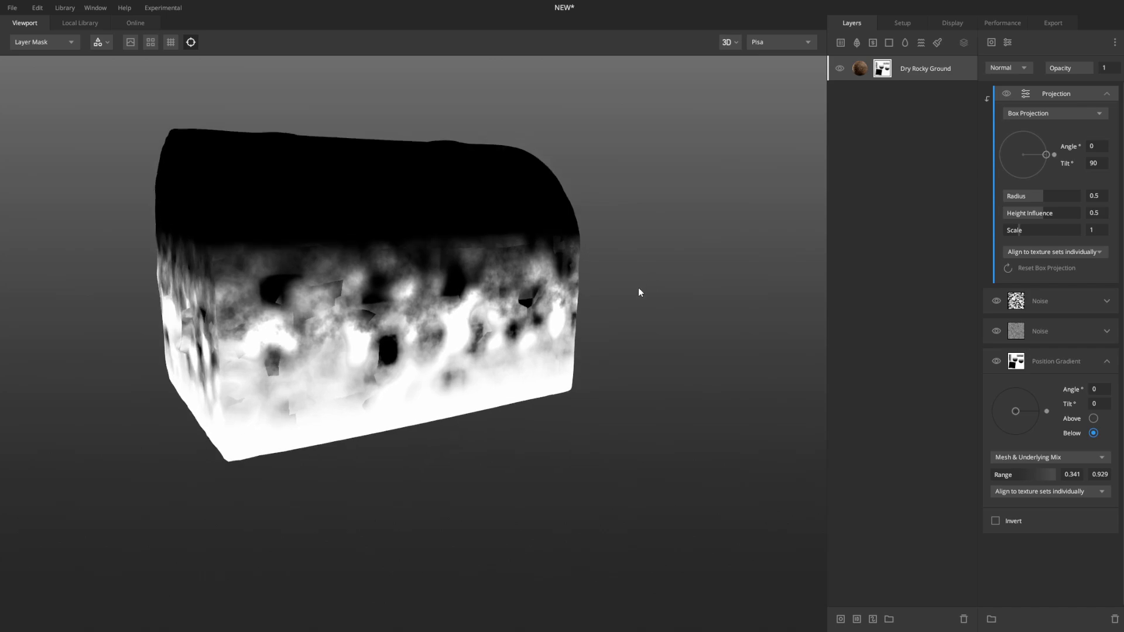
alt+drag(580, 291, 350, 314)
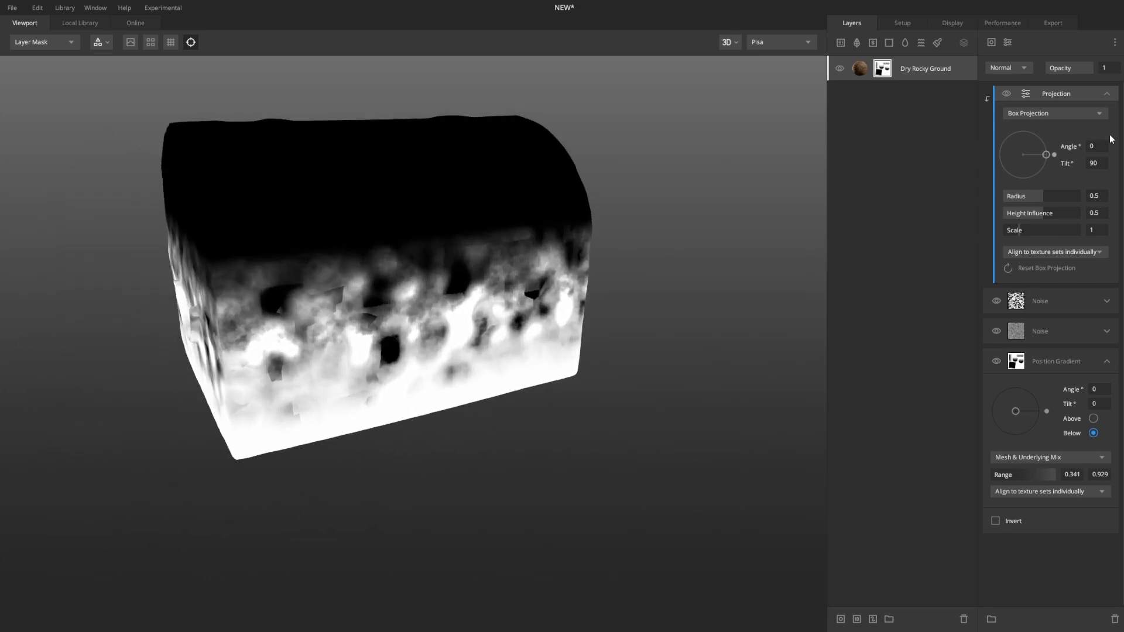
drag(1017, 232, 1048, 232)
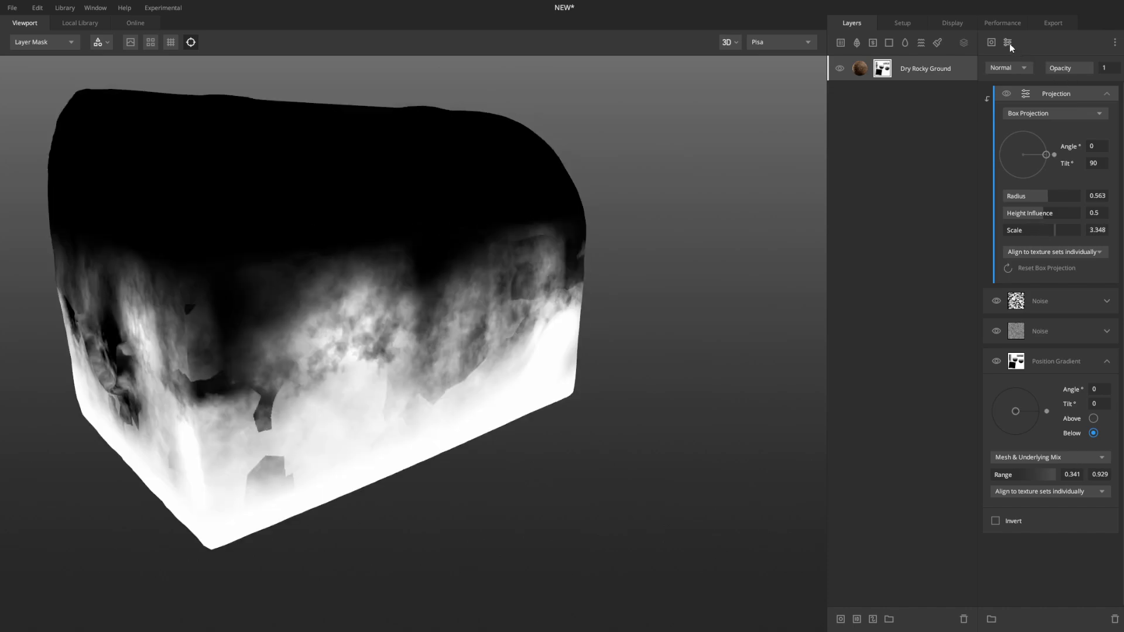
Add a Gaussian Blur modifier above the Projection, clip it to the second noise, and set its strength to 0.112
click(1008, 44)
click(1063, 144)
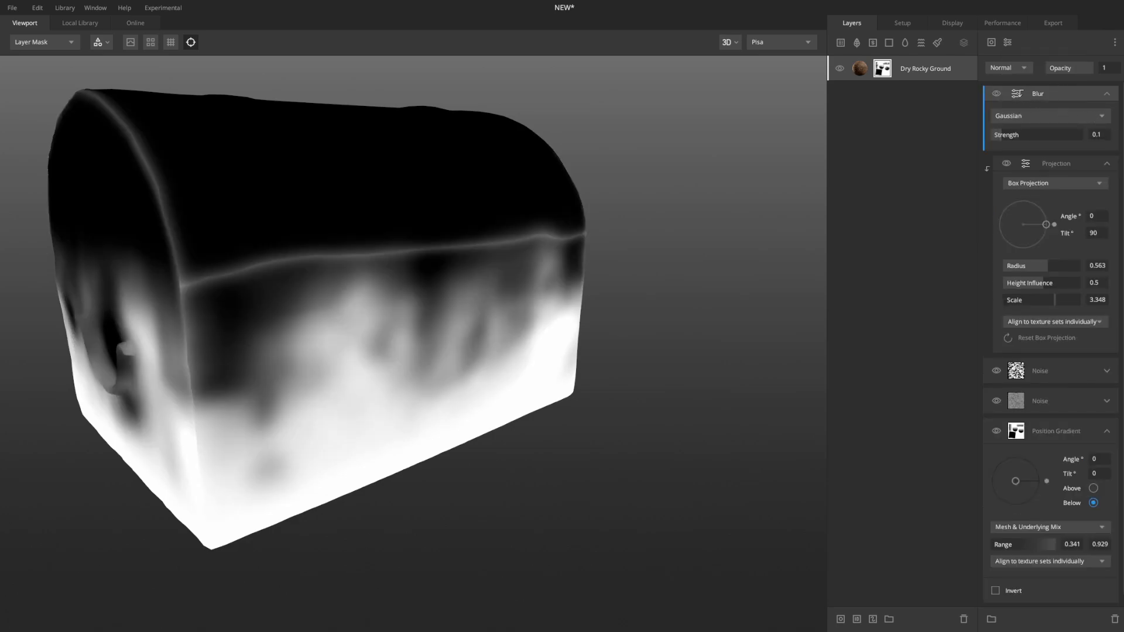
alt+click(1016, 89)
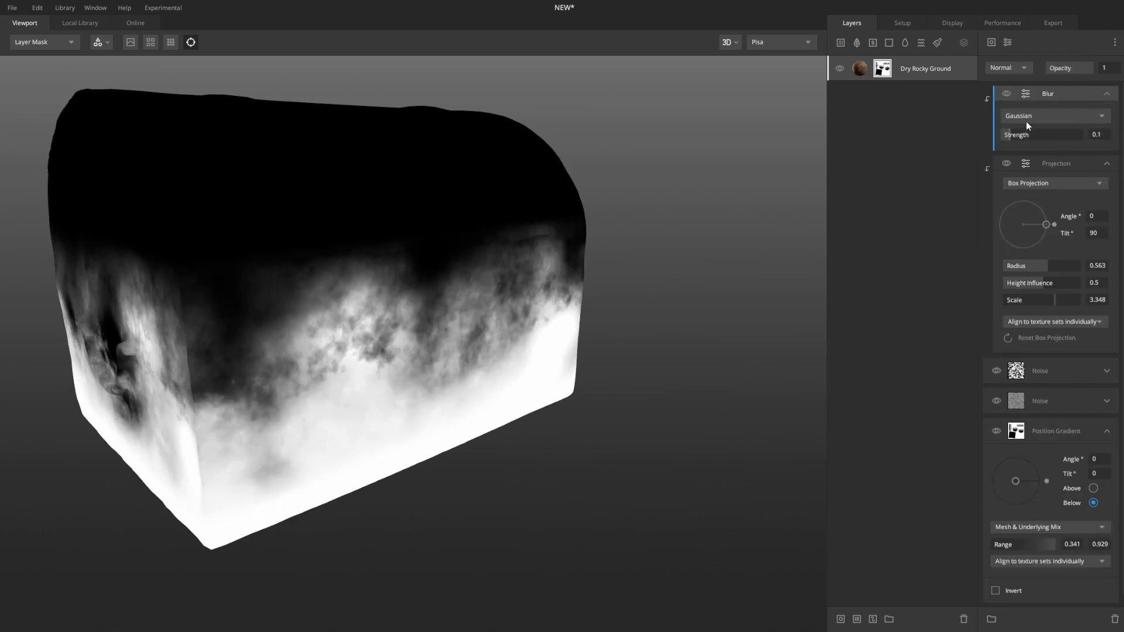
drag(1008, 134, 1012, 135)
drag(572, 241, 542, 235)
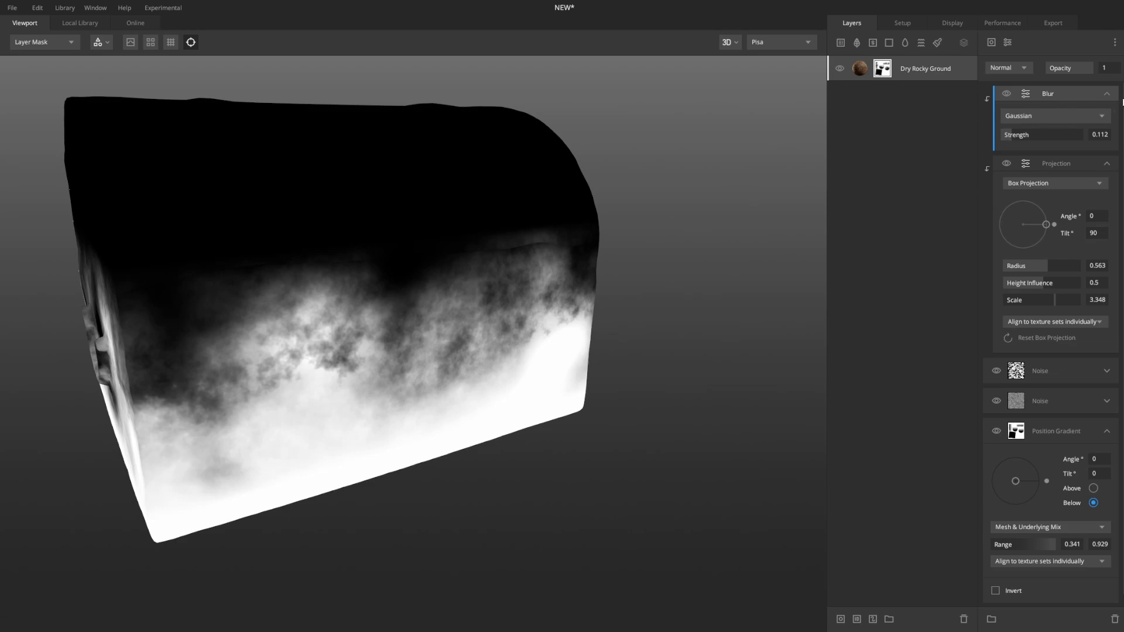
Collapse the Blur and Projection modifiers and compare the mask with both hidden and shown
click(1107, 93)
click(1107, 114)
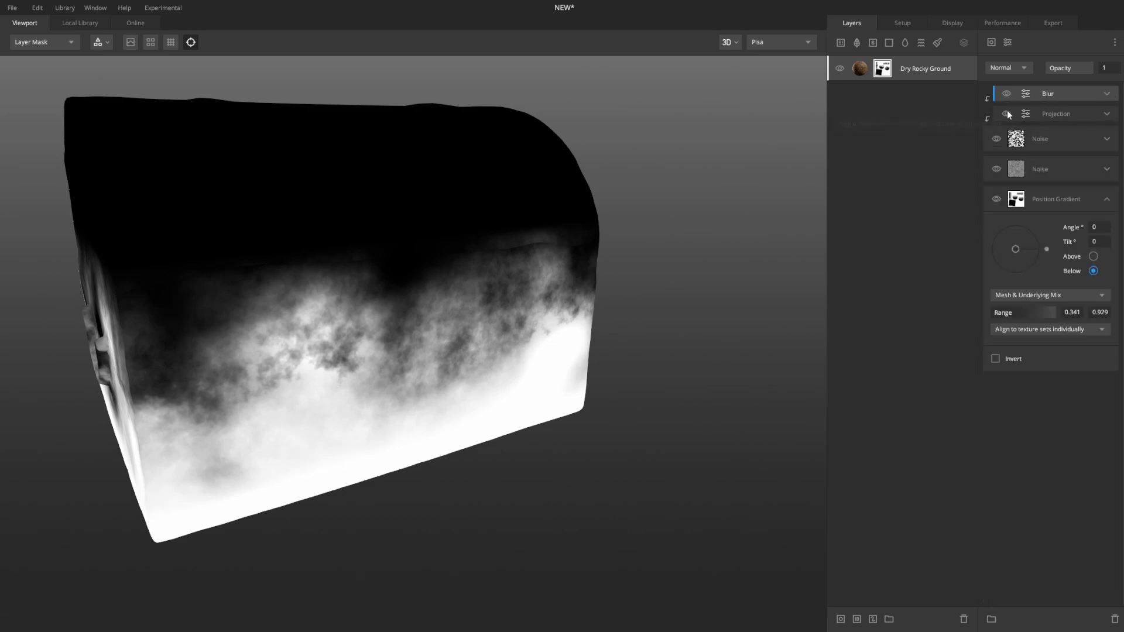
click(1006, 95)
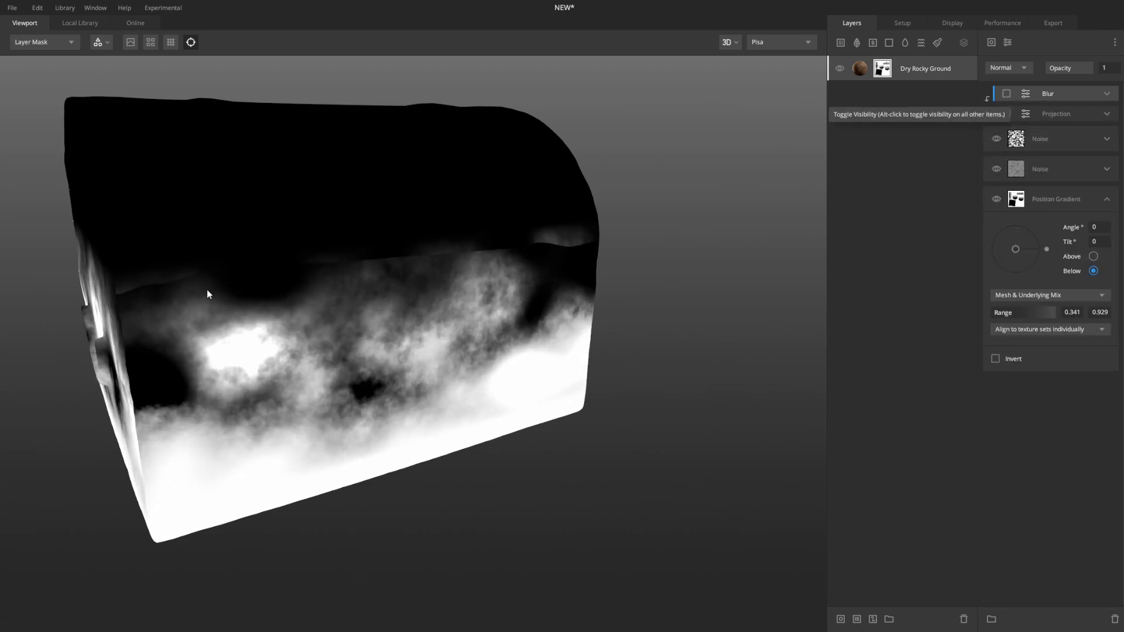
click(1007, 114)
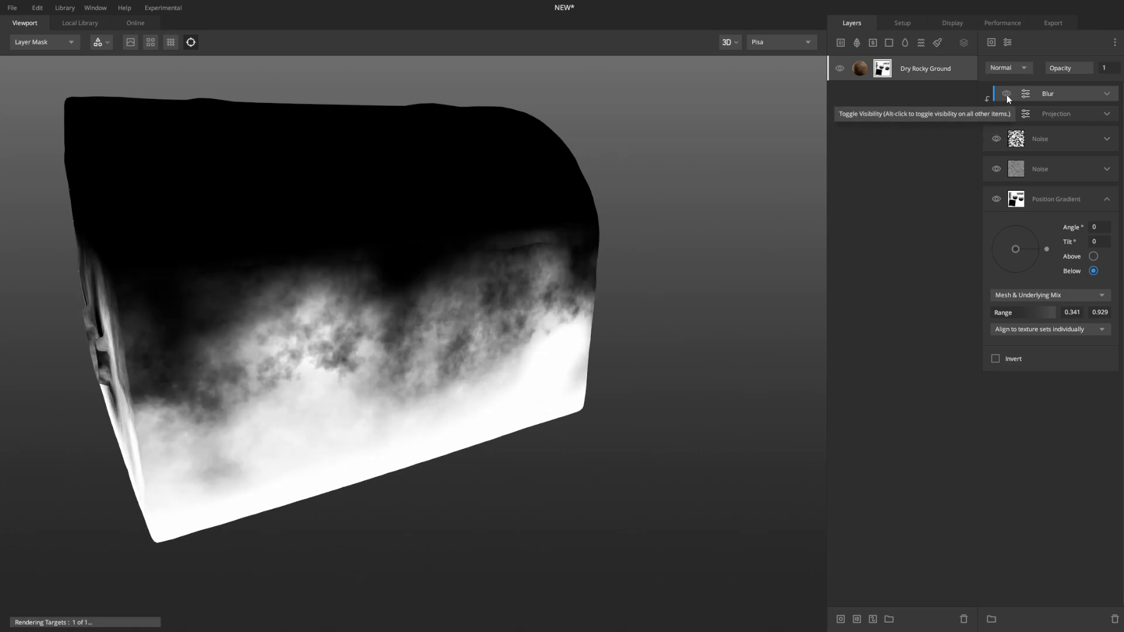
Inspect the box-projected mask around the coffer and display the textured result
alt+drag(181, 301, 567, 437)
alt+drag(608, 288, 432, 316)
key(m)
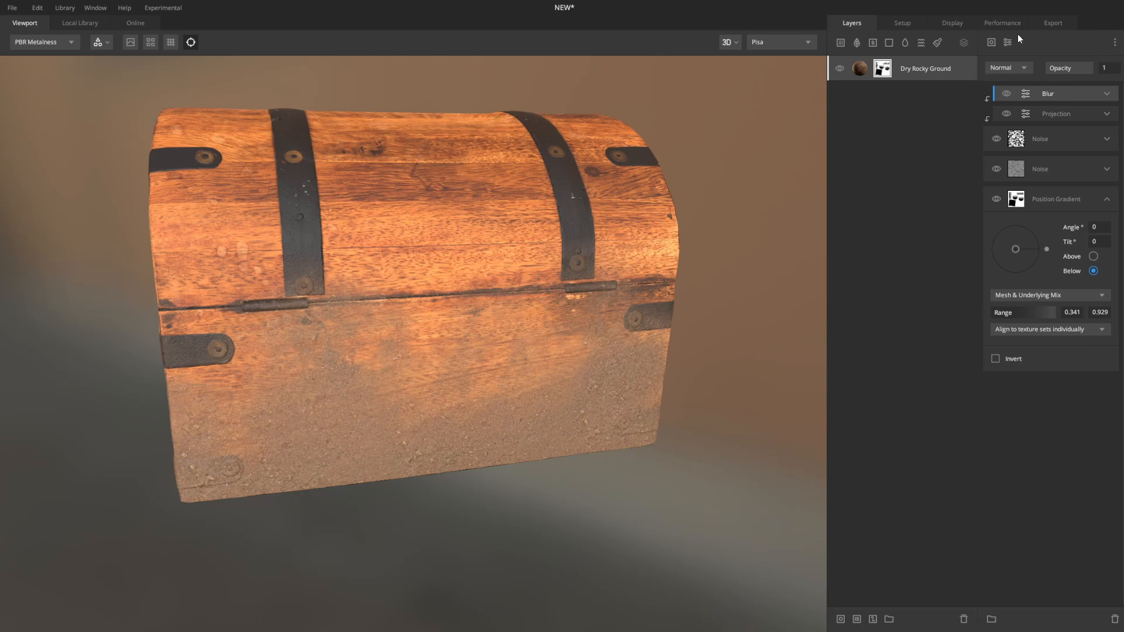
Add a third Perlin noise component on top of the mask stack and view it in the layer mask
click(992, 43)
mouse_move(1013, 90)
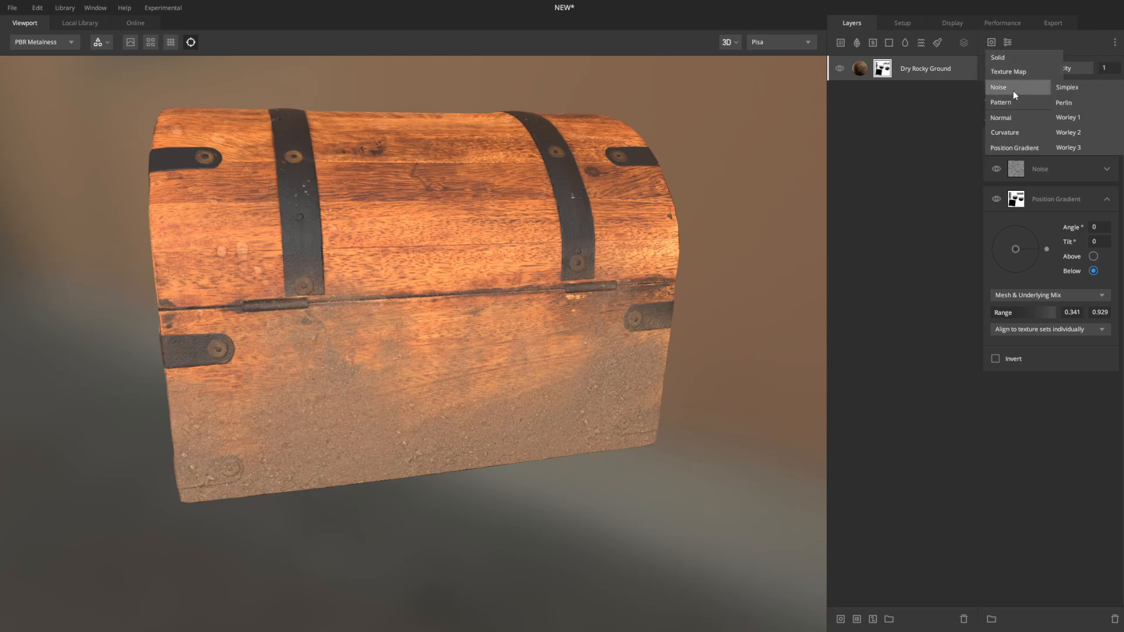
click(1072, 100)
key(m)
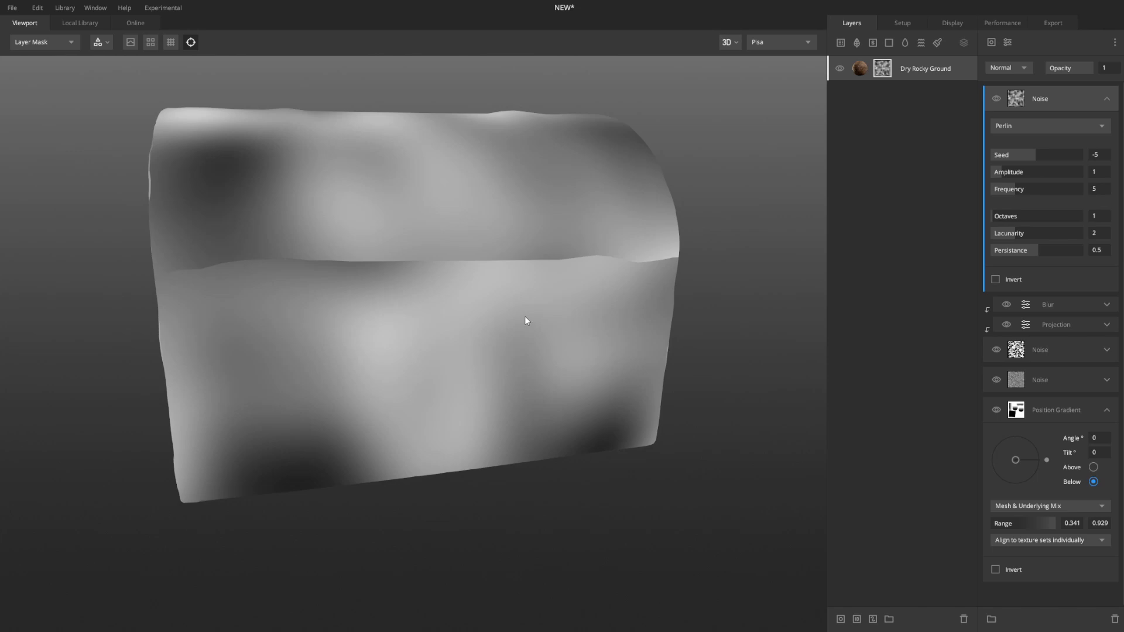
alt+drag(522, 319, 636, 343)
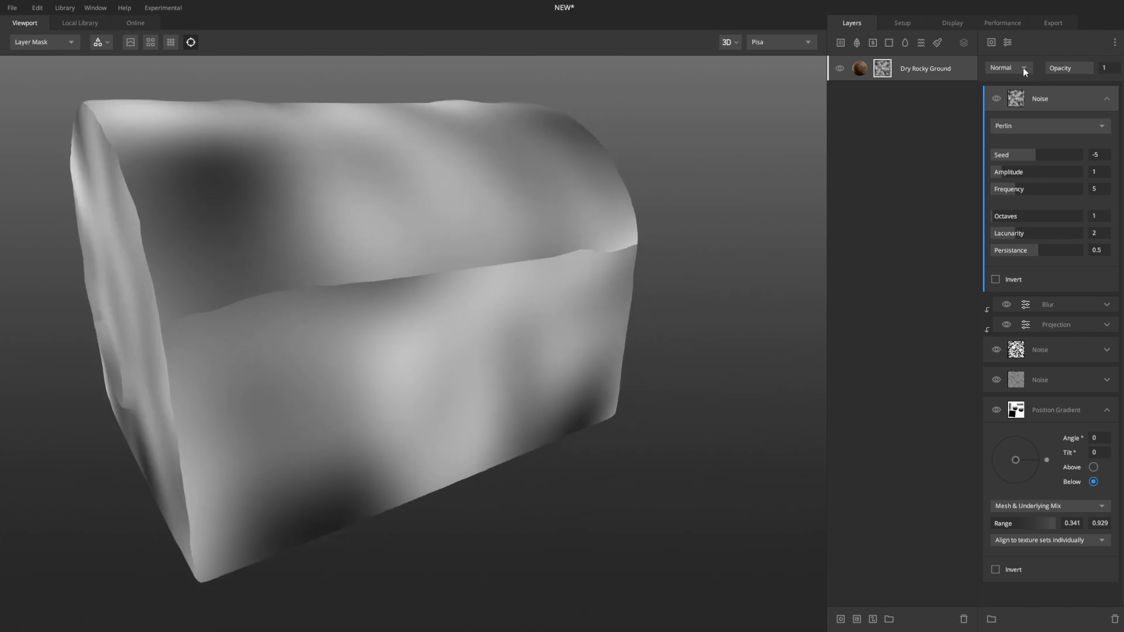
alt+drag(587, 253, 557, 246)
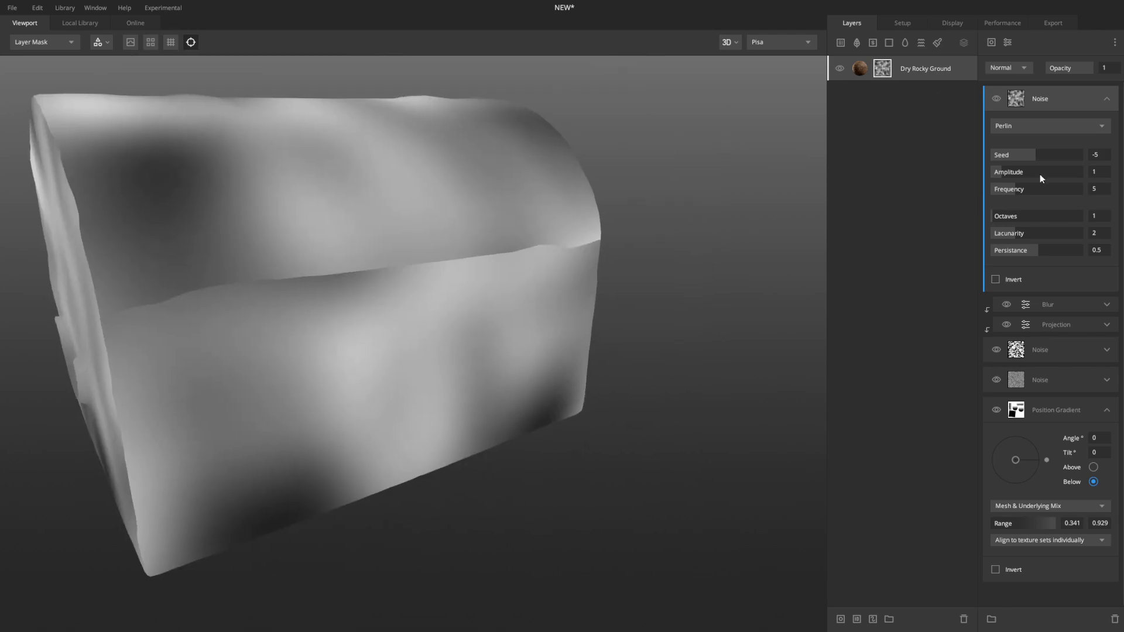
Set the third Perlin noise to amplitude 0.718, frequency 13.92, octaves 10, lacunarity 3.213 and persistence 0.939
click(1023, 69)
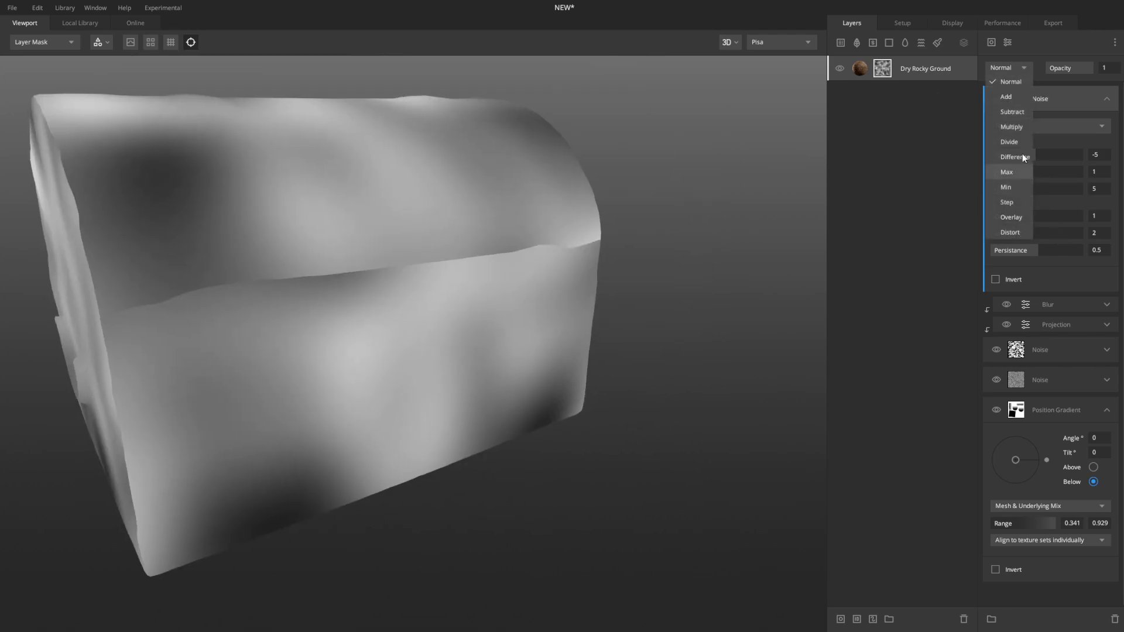
drag(1022, 174, 1068, 191)
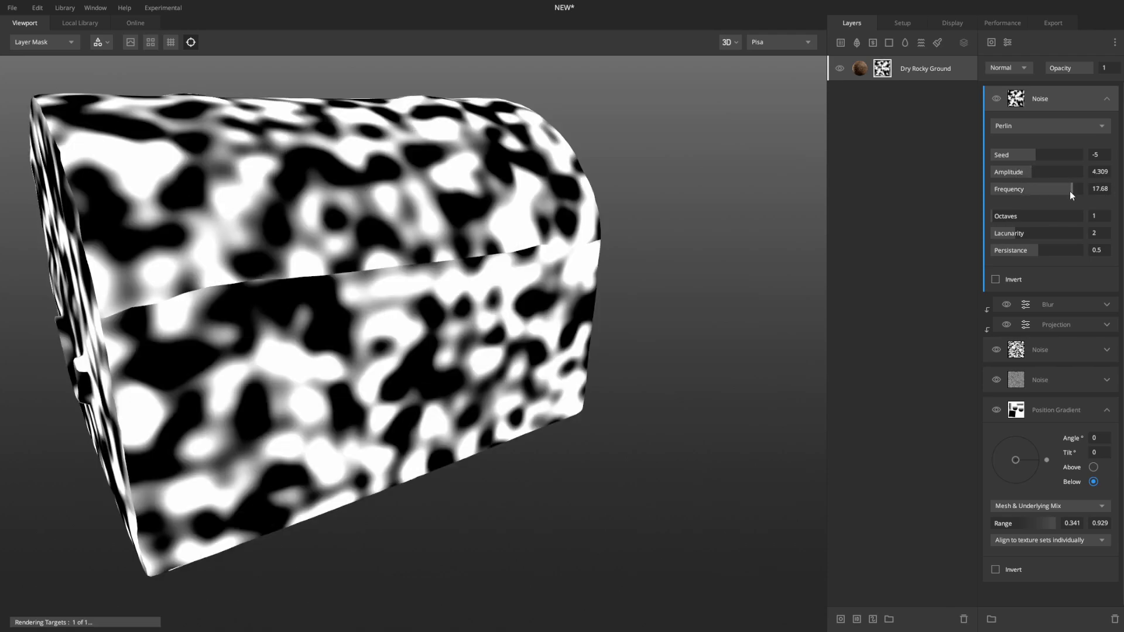
drag(1015, 215, 1041, 233)
drag(1039, 193, 1079, 188)
mouse_move(1035, 249)
mouse_down()
mouse_move(1069, 246)
mouse_move(1055, 230)
mouse_move(1076, 250)
mouse_move(1061, 233)
mouse_move(1042, 235)
mouse_move(1052, 233)
mouse_move(1052, 249)
mouse_up()
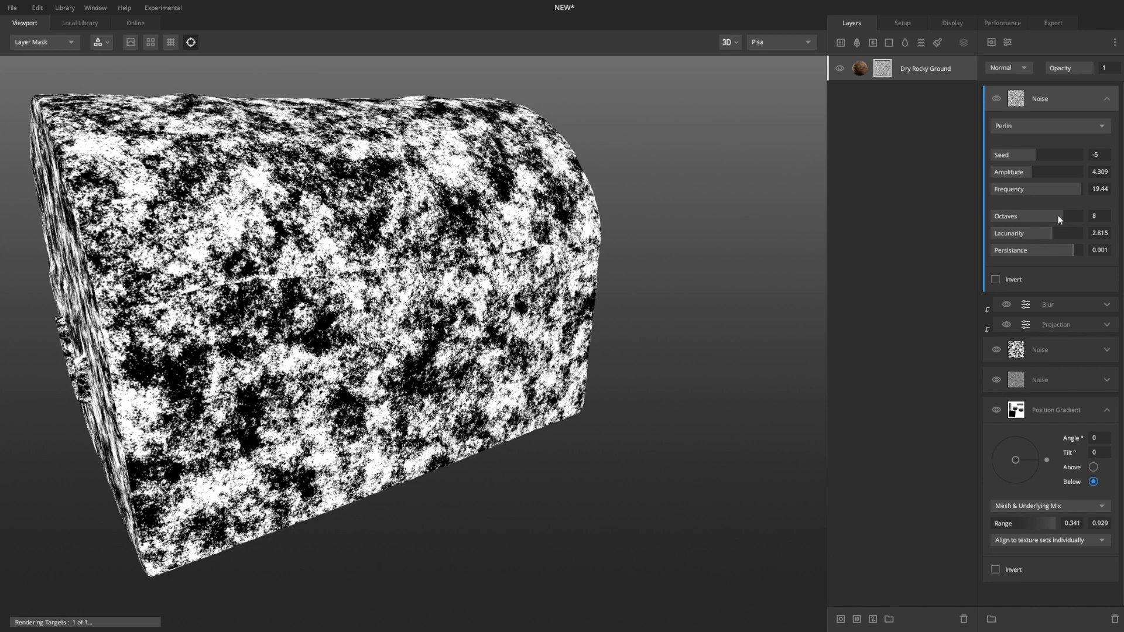
drag(1020, 170, 997, 177)
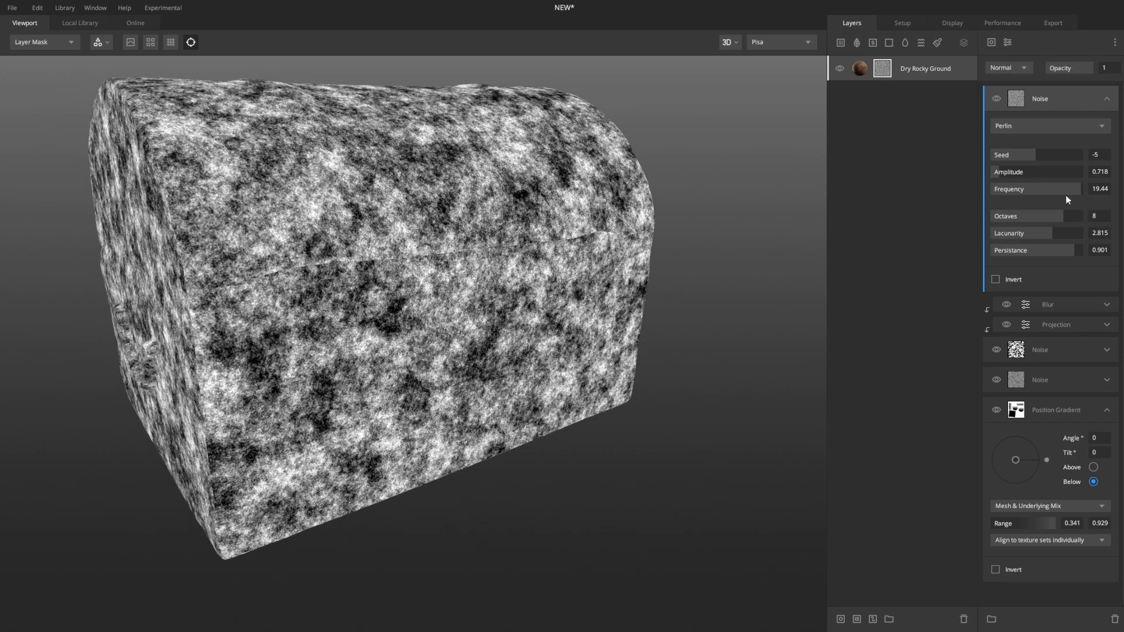
drag(1066, 193, 1091, 222)
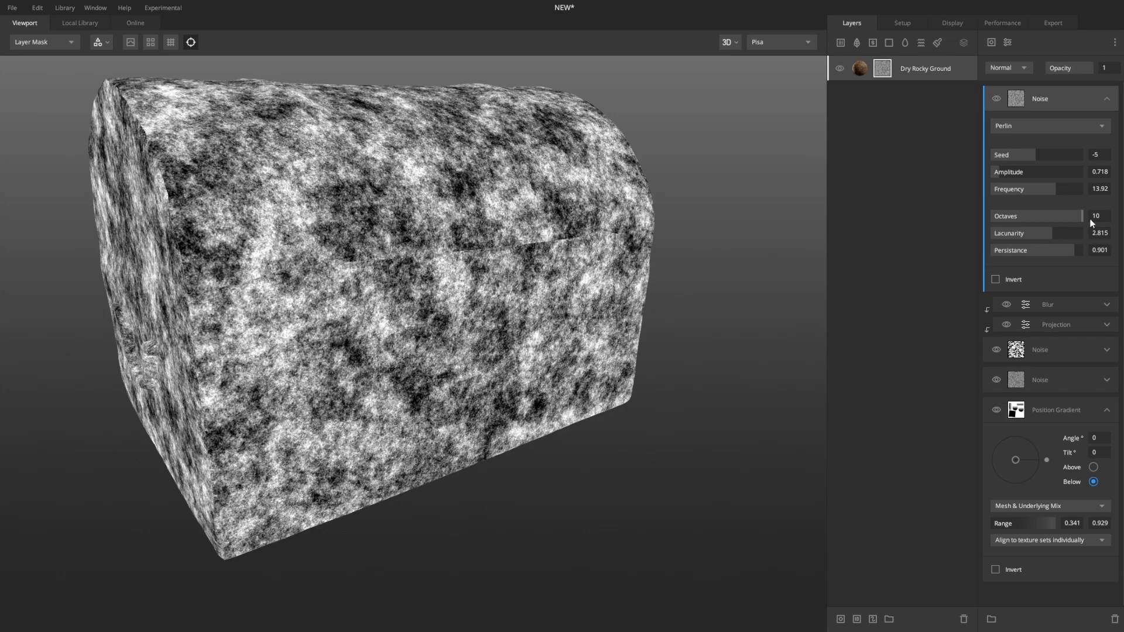
scroll(404, 137, up, 5)
drag(1058, 231, 1077, 245)
scroll(527, 188, down, 5)
scroll(586, 234, up, 4)
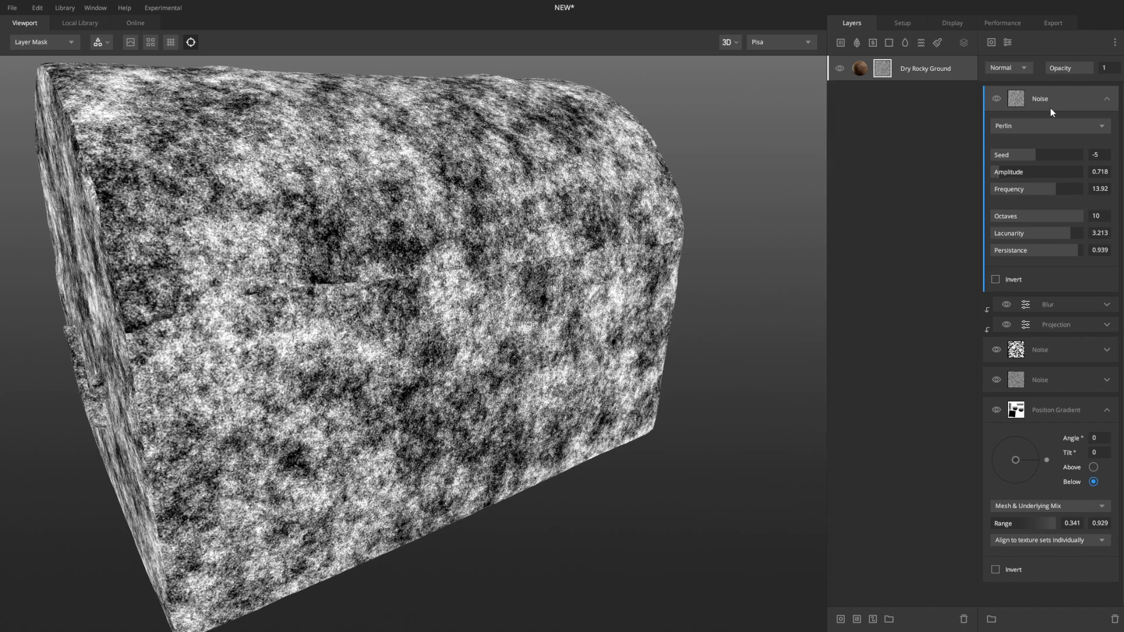
Try the Multiply blend mode on the third Perlin noise and compare the mask with that noise hidden and shown
click(1013, 67)
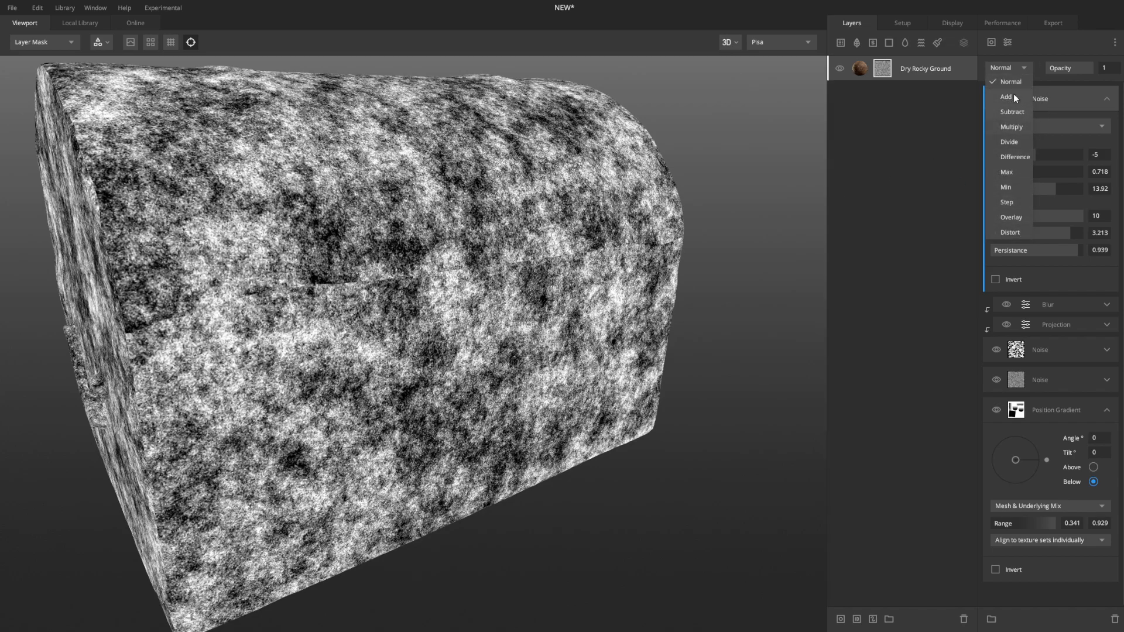
click(1016, 126)
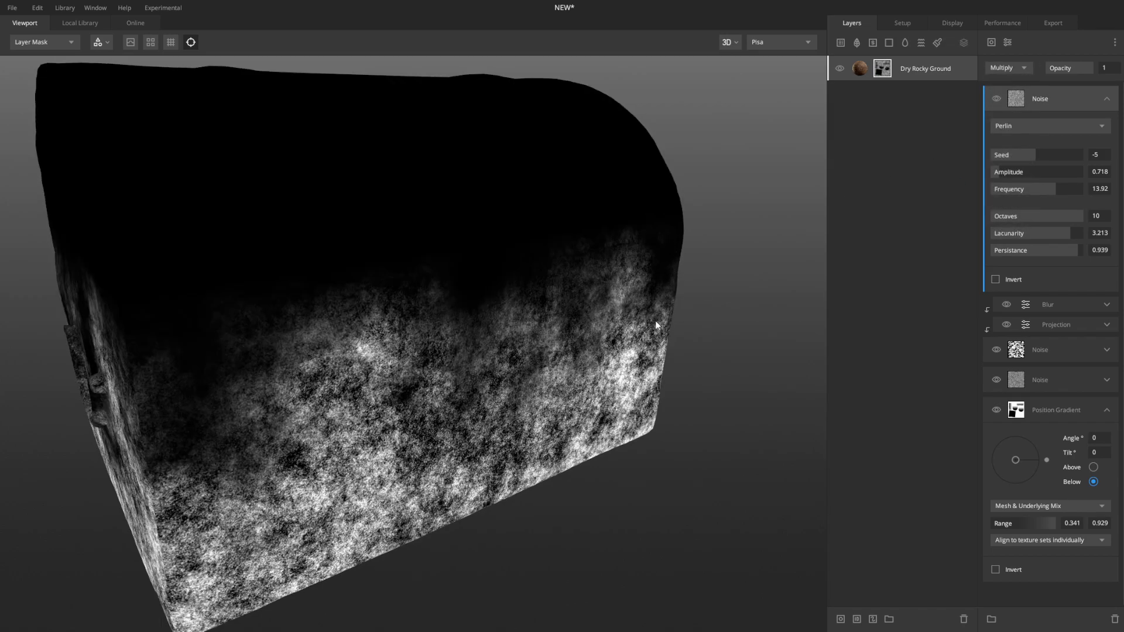
click(995, 99)
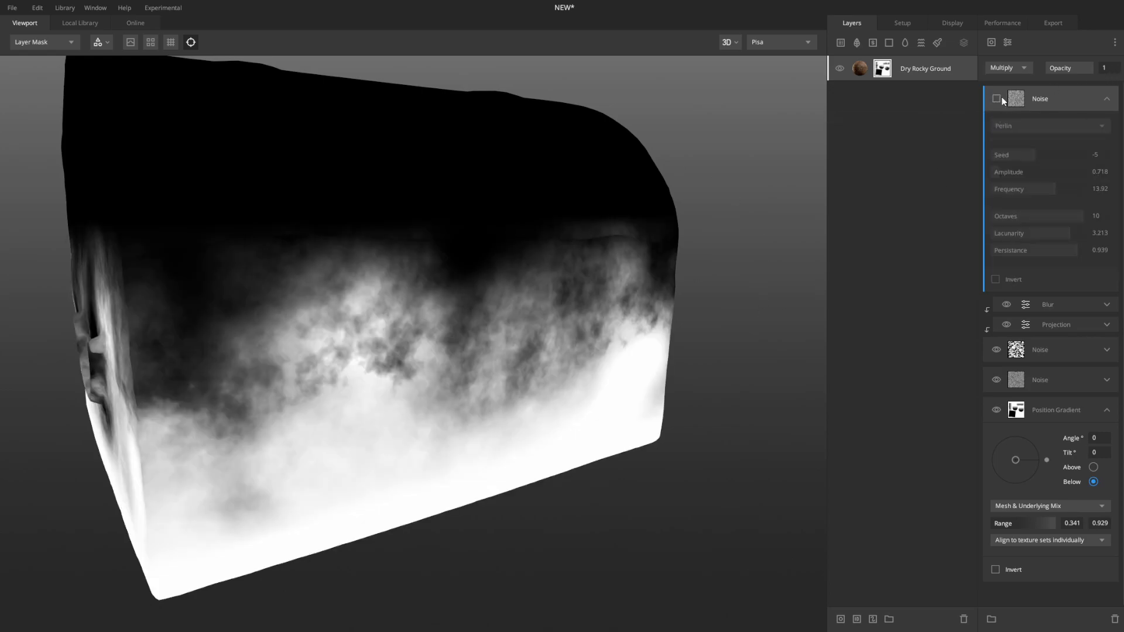
click(997, 99)
alt+drag(460, 417, 609, 337)
Set the third Perlin noise's amplitude to 1.768 and its blend mode to Min
click(1023, 173)
mouse_move(1021, 170)
mouse_down()
mouse_move(993, 168)
mouse_move(1014, 163)
mouse_up()
click(1017, 69)
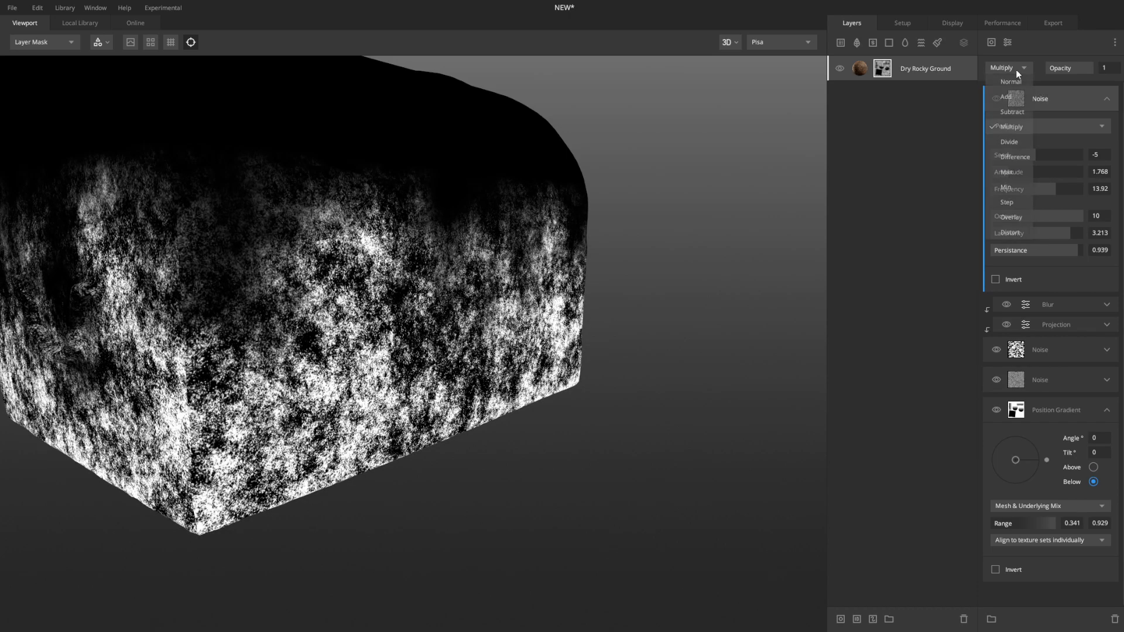
click(1028, 186)
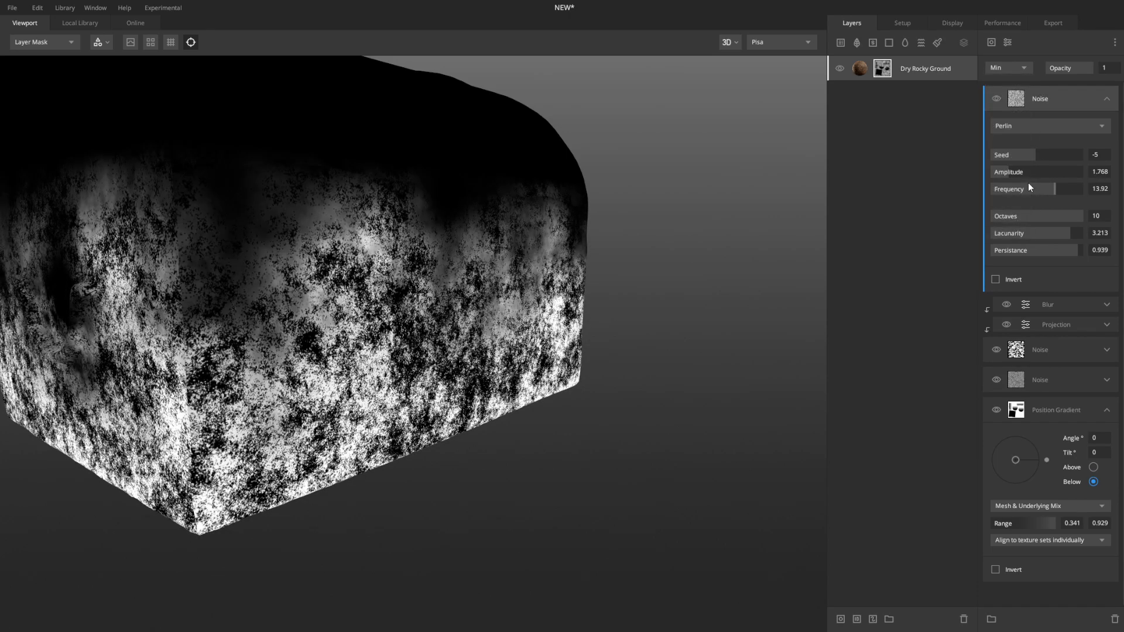
Try the Max and Overlay blend modes on the third Perlin noise, comparing Overlay with the noise hidden and shown
click(1023, 71)
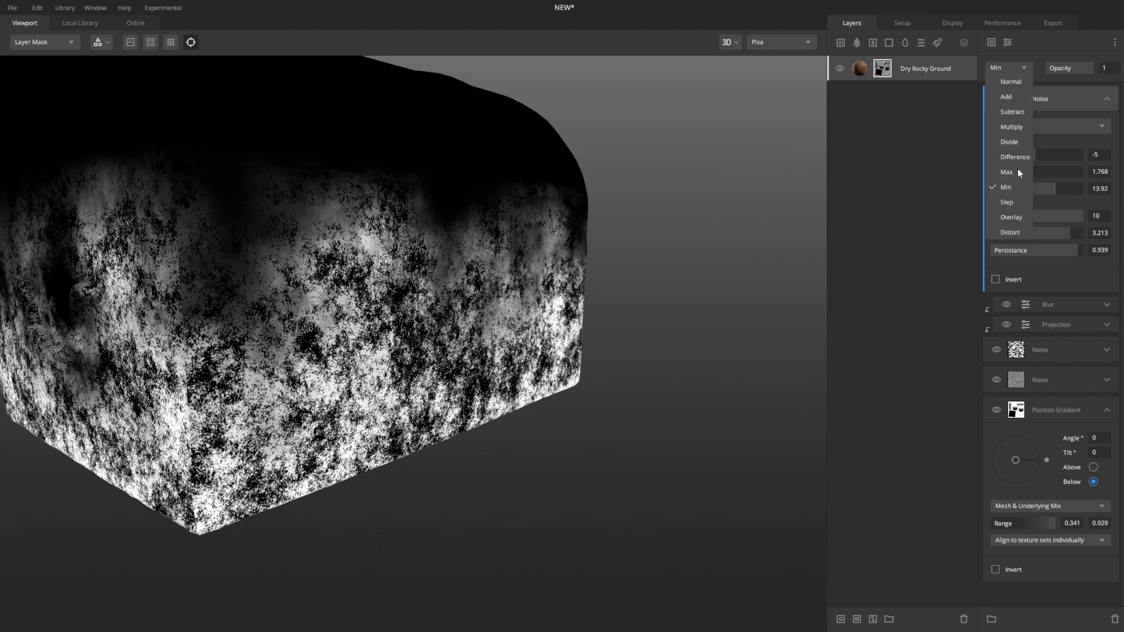
click(1018, 168)
click(1020, 65)
click(1018, 219)
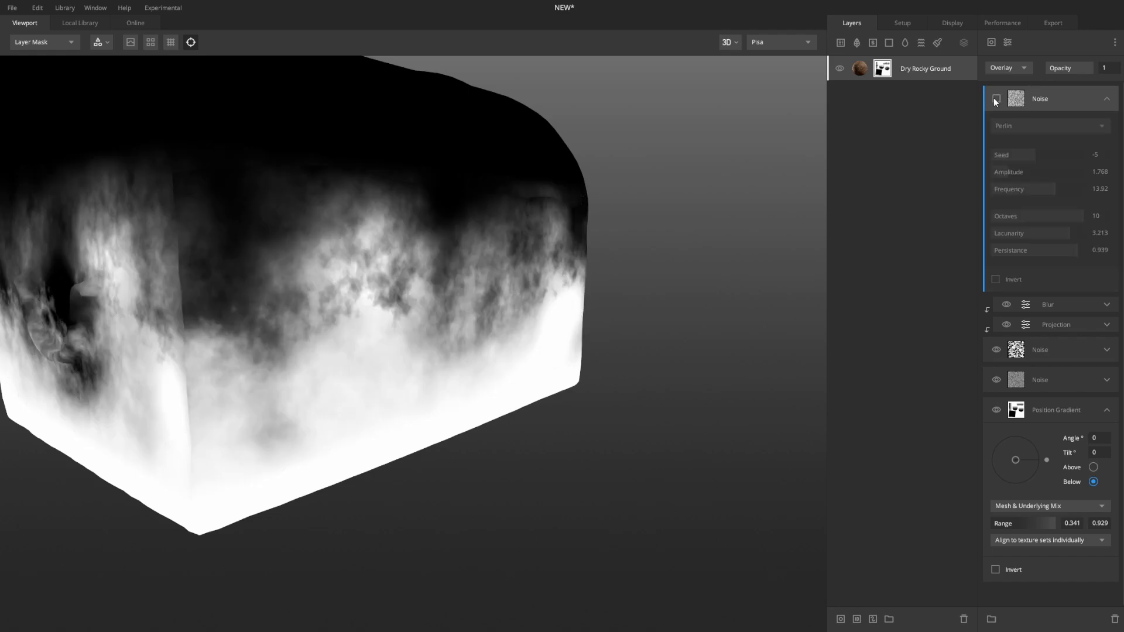
click(994, 99)
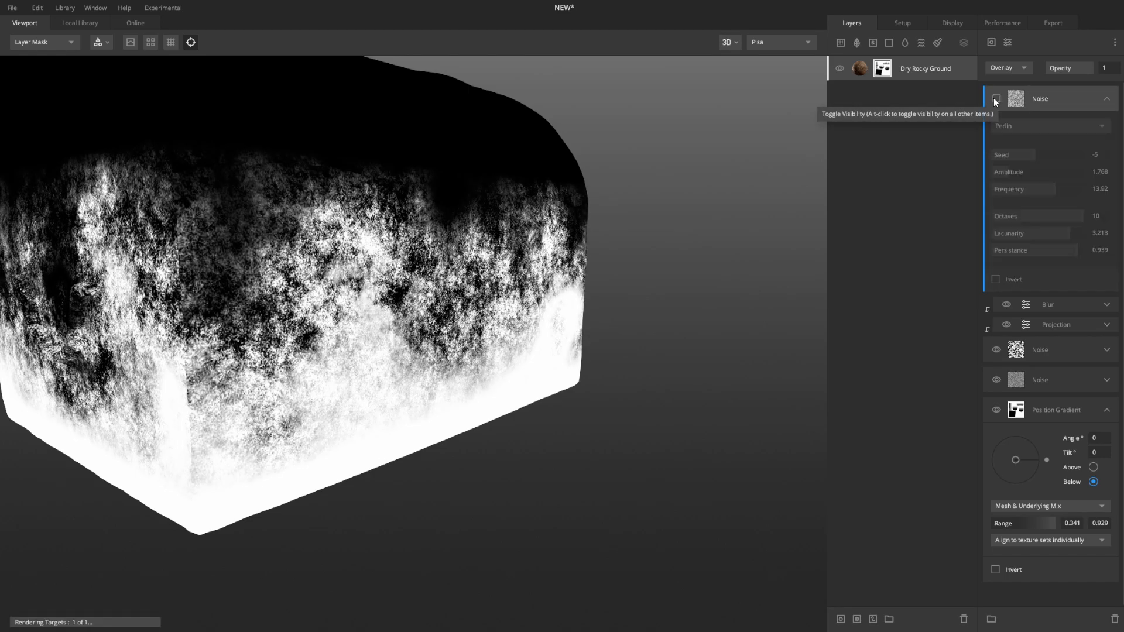
click(995, 99)
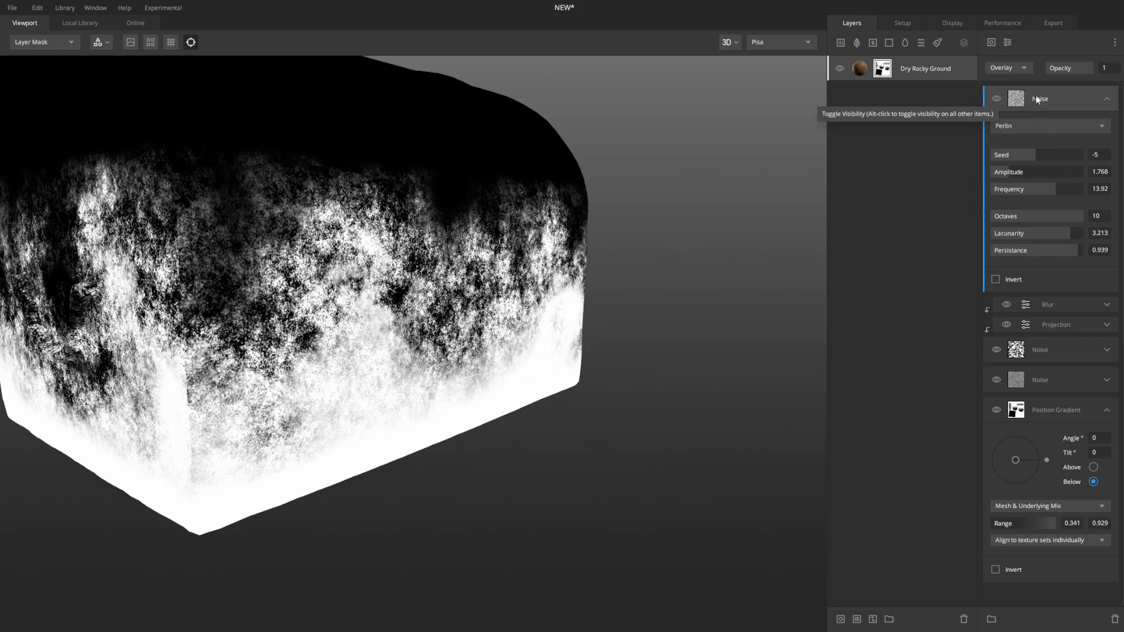
Set the third Perlin noise's blend mode to Multiply with an opacity of 0.418
click(1057, 65)
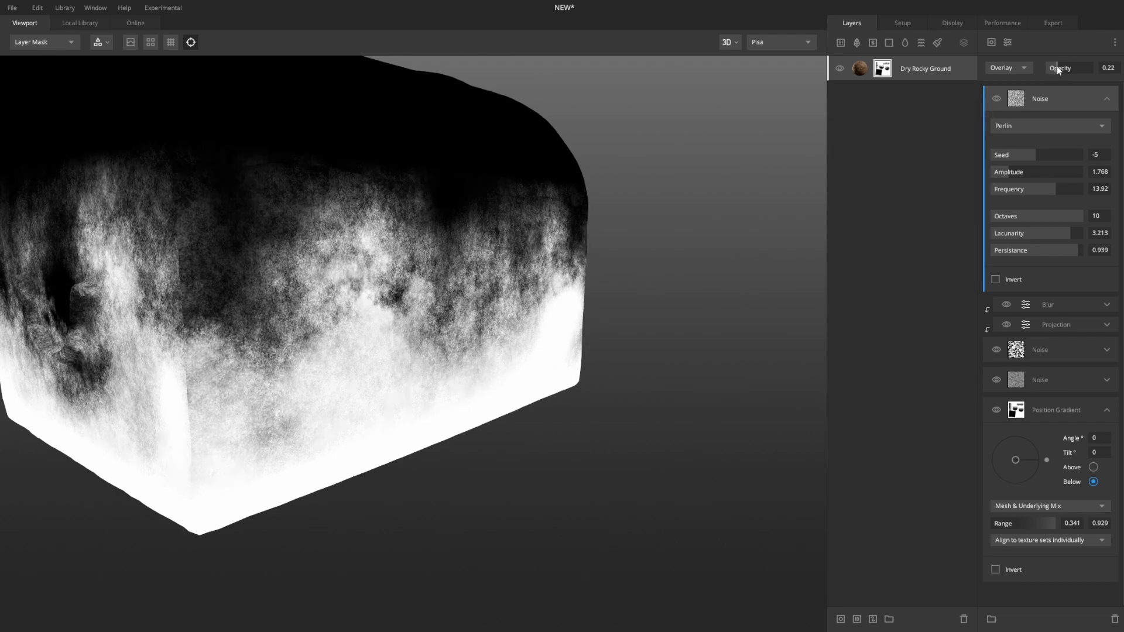
click(1063, 65)
click(1008, 66)
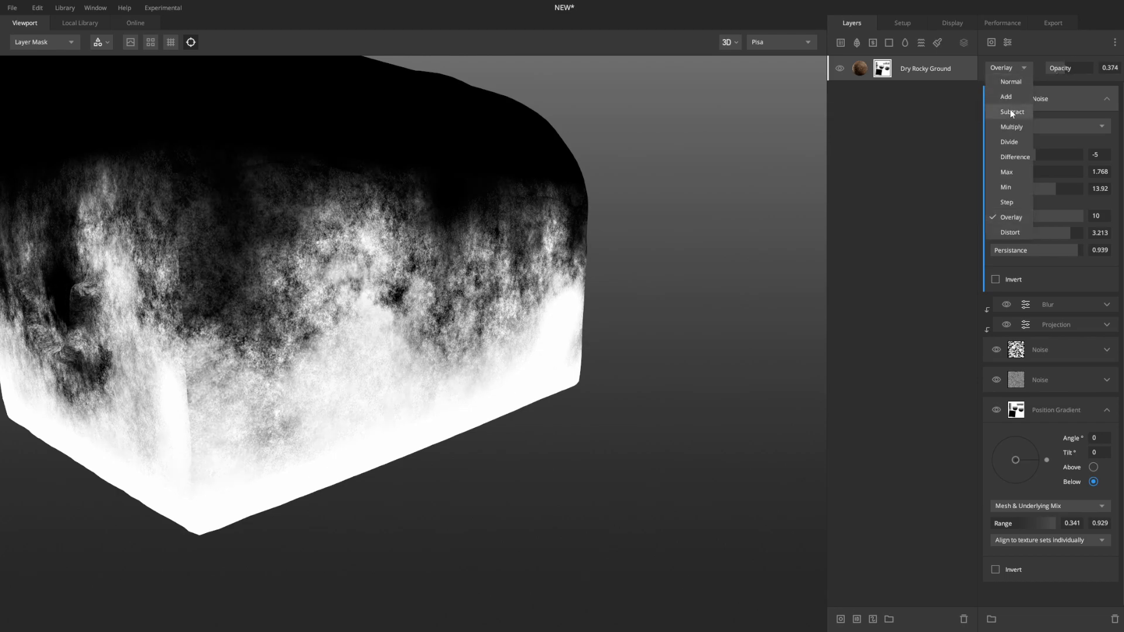
click(1012, 127)
click(1065, 66)
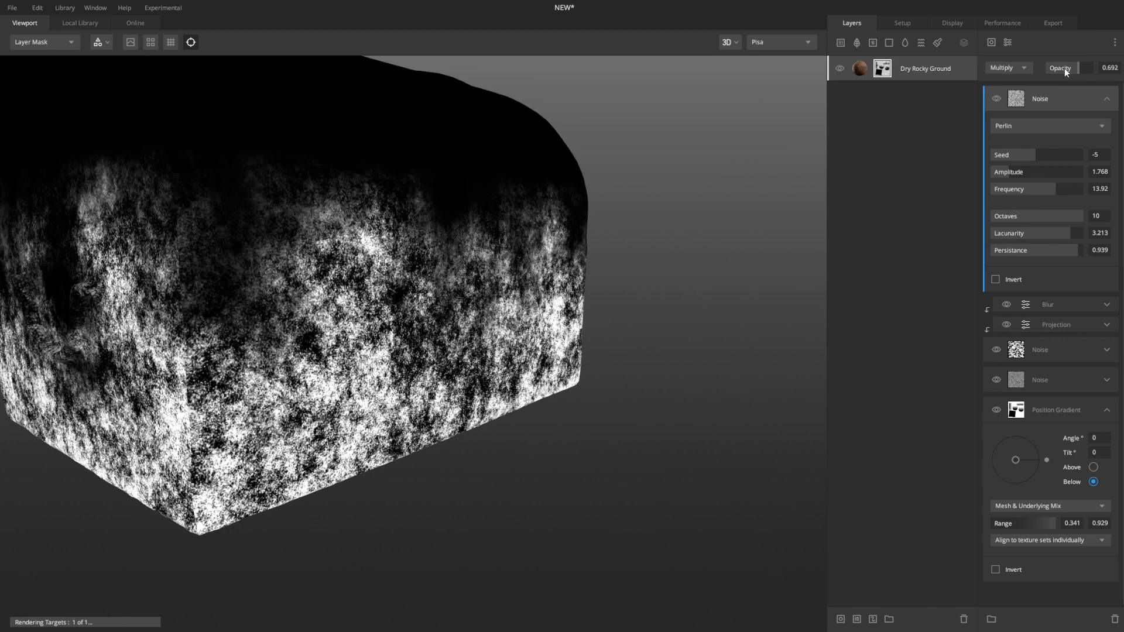
click(1057, 65)
mouse_move(1058, 67)
mouse_down()
mouse_move(1114, 71)
mouse_move(1066, 65)
mouse_up()
drag(674, 296, 353, 123)
drag(584, 246, 586, 211)
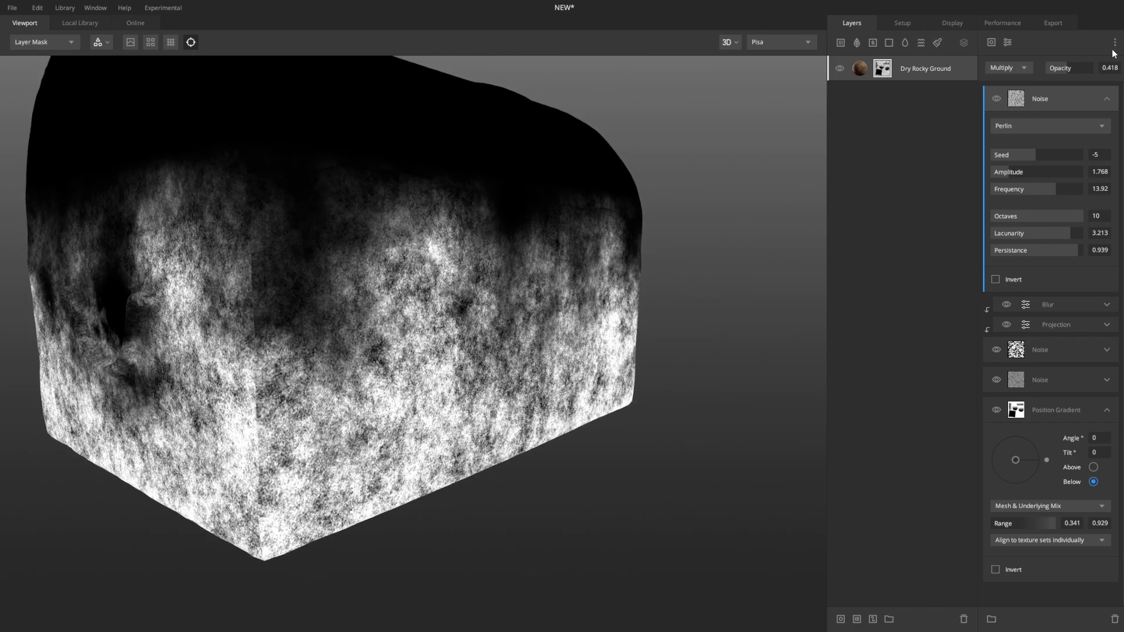
Compare the mask with the third Perlin noise hidden and shown, and check the dirt on the rendered coffer
click(997, 98)
click(998, 99)
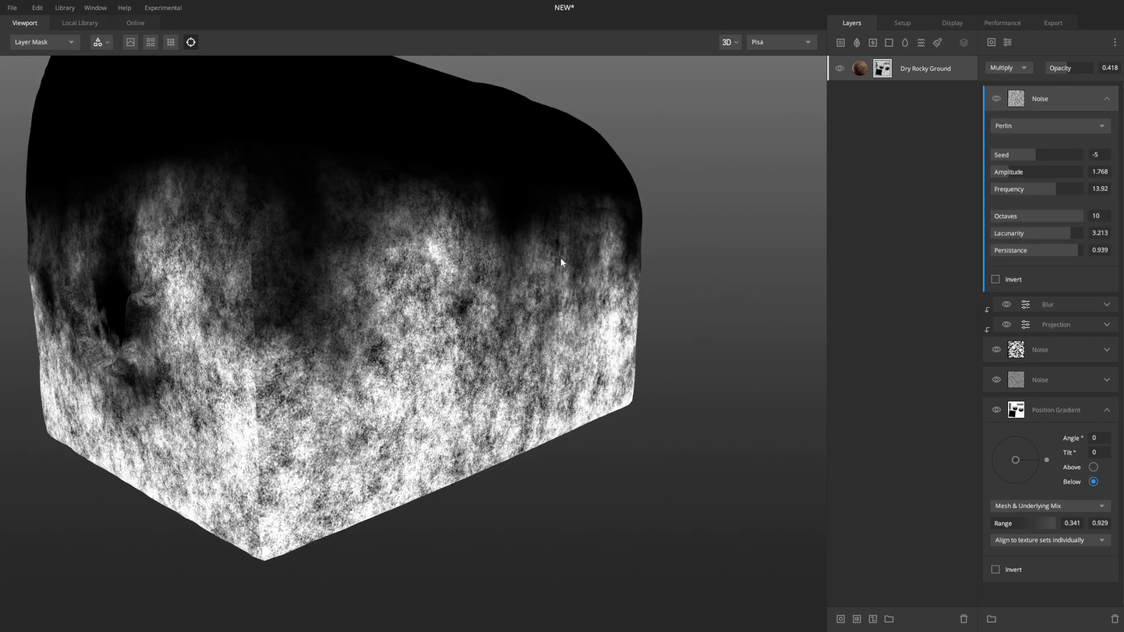
key(m)
drag(634, 260, 615, 400)
key(m)
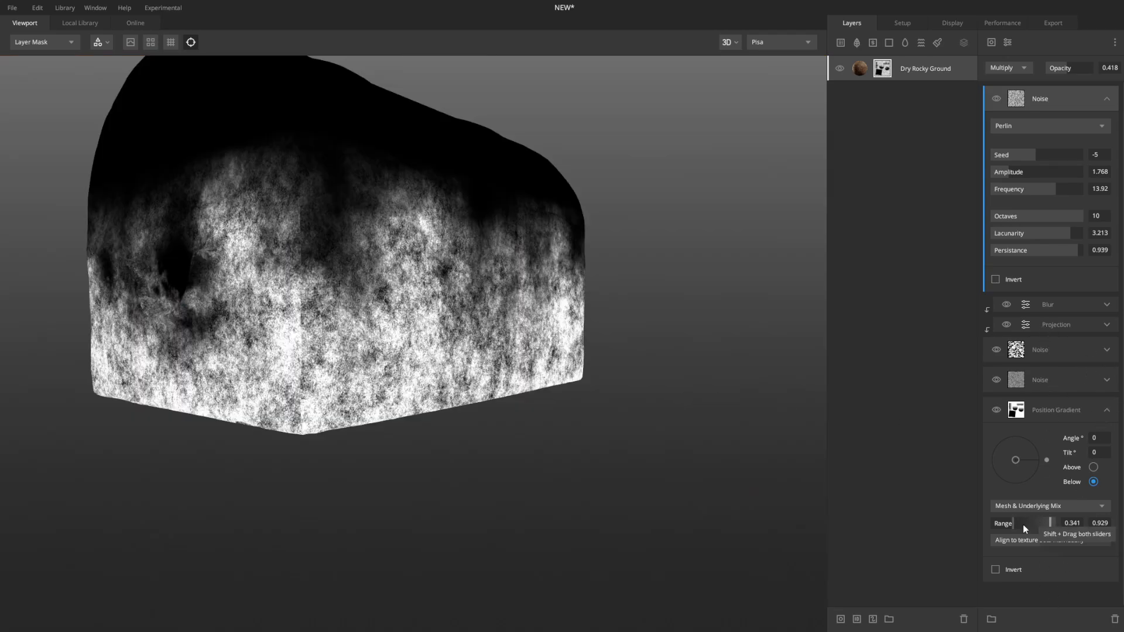
Set the position gradient's range to 0.317–0.73 and inspect the dirt on the rendered coffer from several sides
mouse_move(1018, 522)
mouse_down()
mouse_move(1041, 520)
mouse_move(1012, 523)
mouse_up()
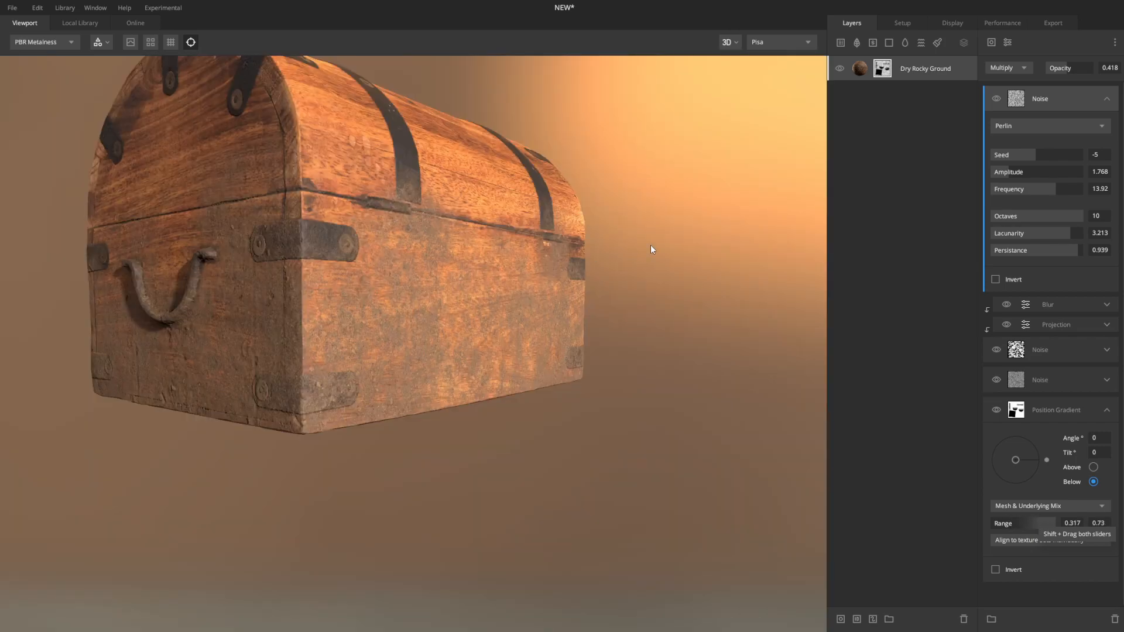
drag(651, 247, 252, 256)
shift+right_drag(251, 252, 662, 291)
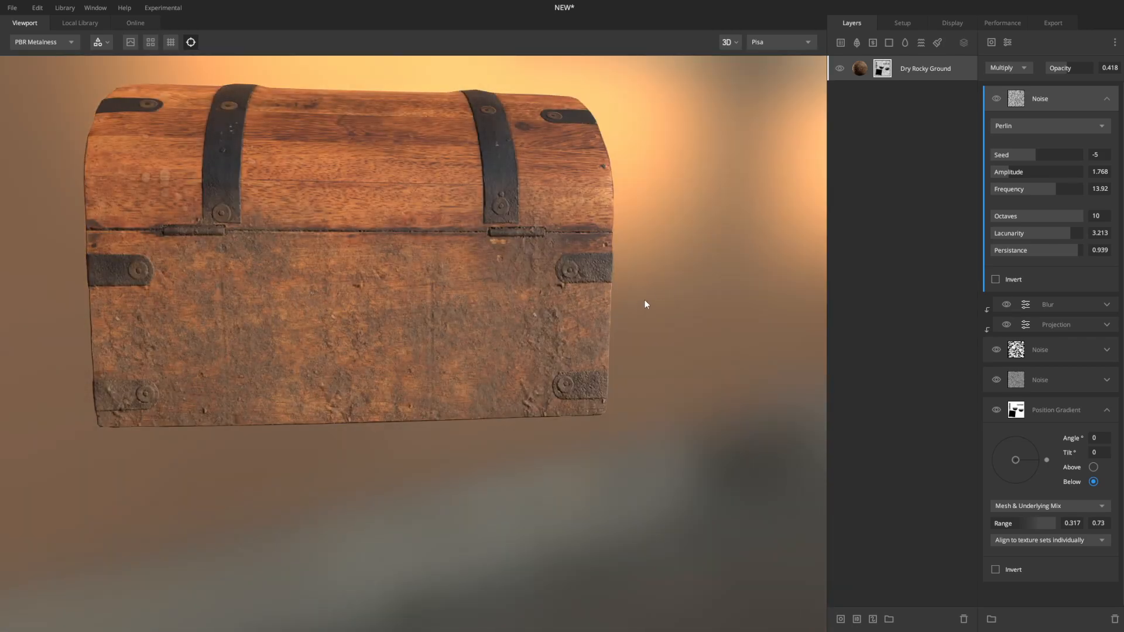
drag(704, 278, 662, 322)
alt+middle_drag(427, 300, 497, 318)
alt+drag(280, 291, 374, 375)
alt+middle_drag(366, 310, 374, 123)
alt+middle_drag(392, 216, 450, 420)
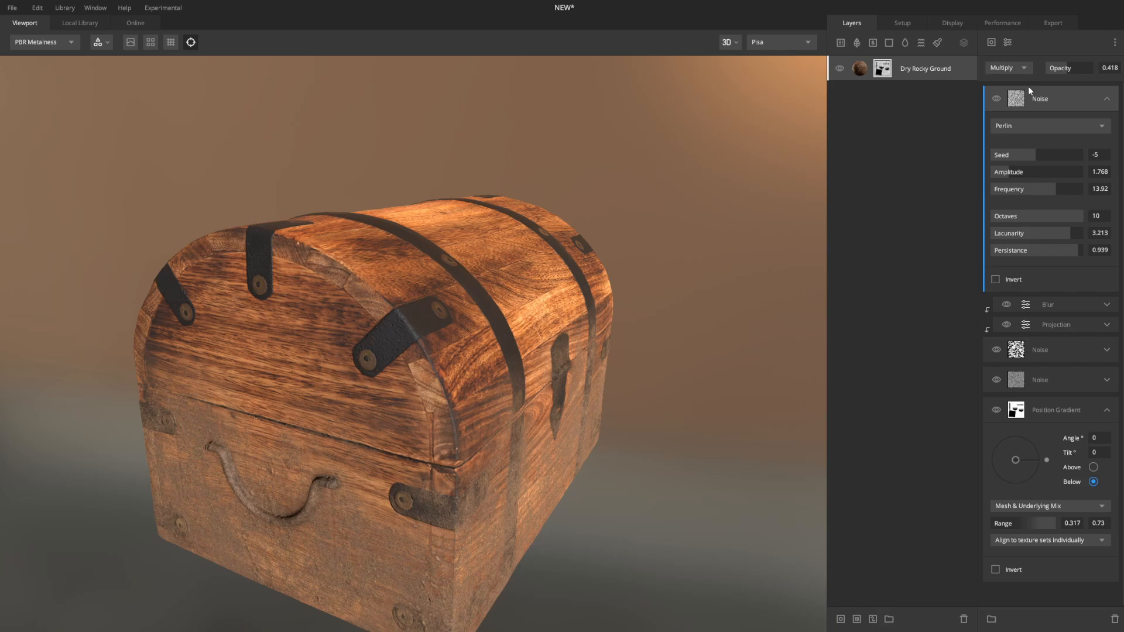
Collapse the settings of the third Perlin noise in the mask stack
click(1107, 99)
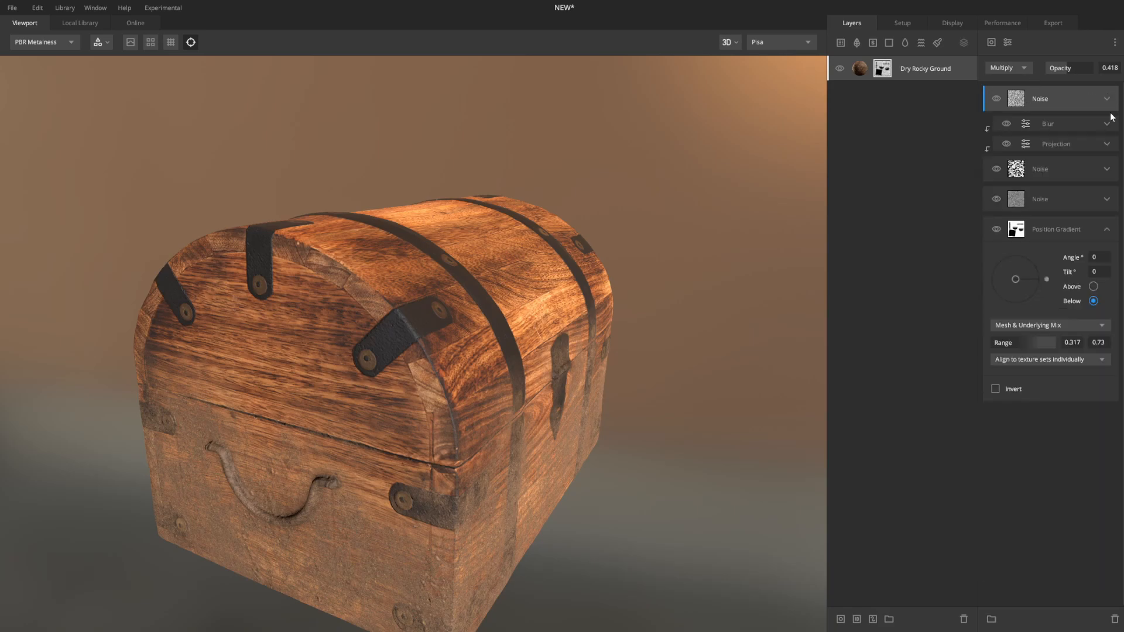